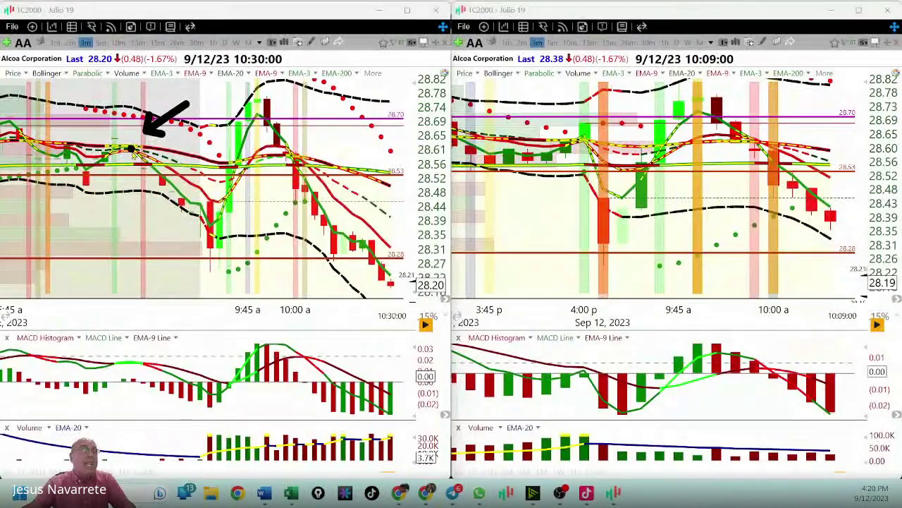
- Draw an arrow along the pre-open decline on the first AA chart and set the second chart to the 30-minute timeframe
{"action": "left_click_drag", "start_coordinate": [129, 150], "coordinate": [200, 210]}
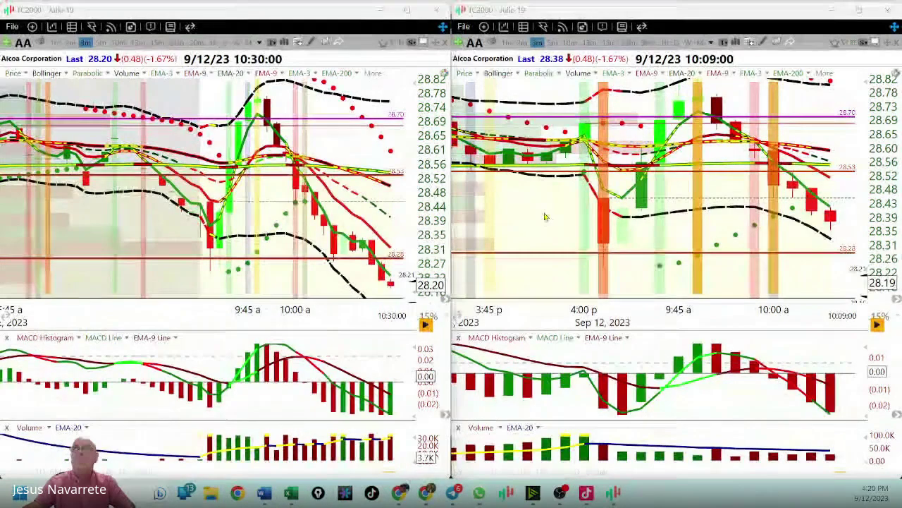
{"action": "scroll", "coordinate": [544, 217], "scroll_direction": "down", "scroll_amount": 2}
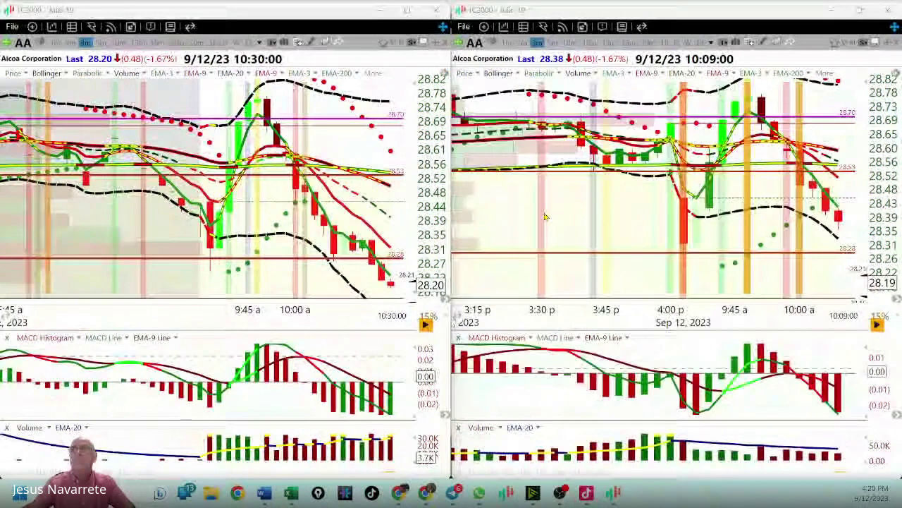
{"action": "scroll", "coordinate": [545, 217], "scroll_direction": "down", "scroll_amount": 3}
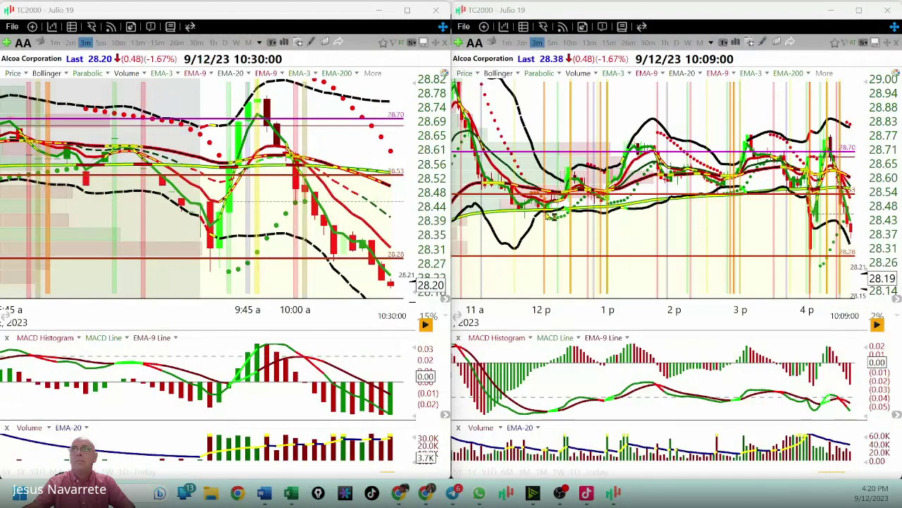
{"action": "scroll", "coordinate": [554, 217], "scroll_direction": "down", "scroll_amount": 1}
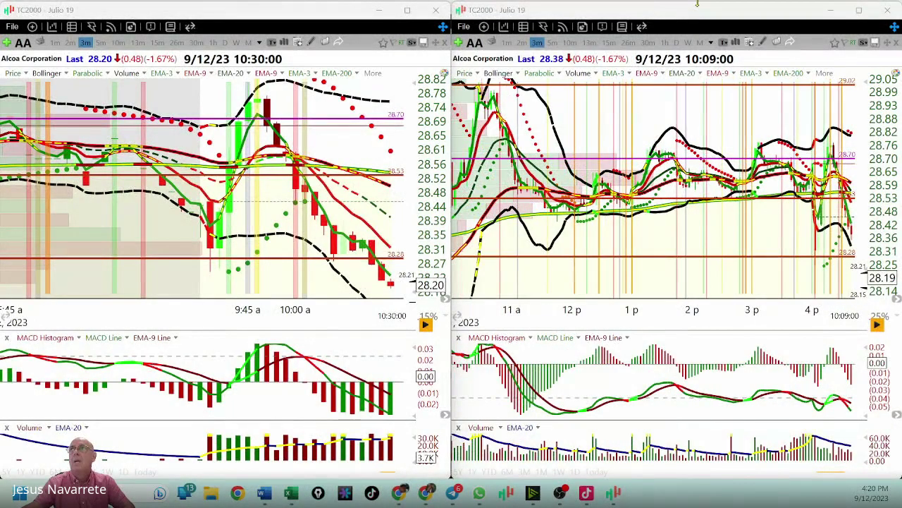
{"action": "left_click", "coordinate": [648, 43]}
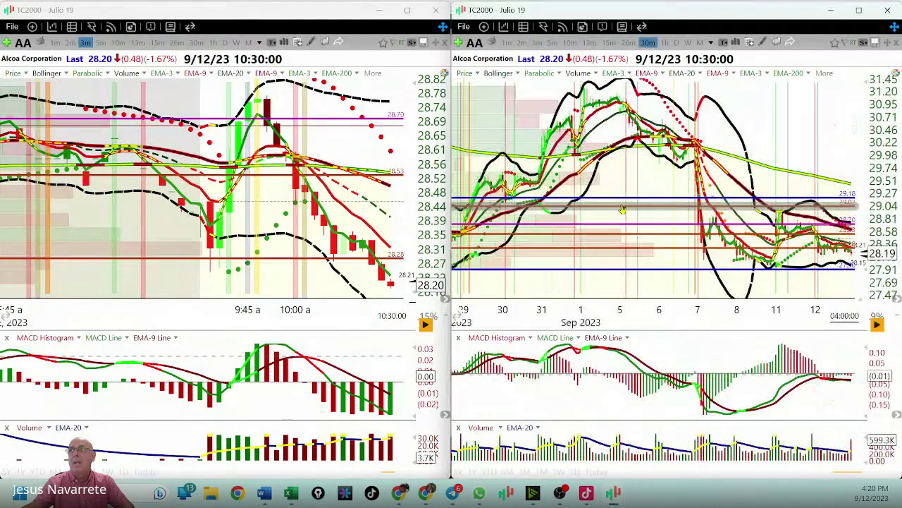
{"action": "scroll", "coordinate": [598, 235], "scroll_direction": "up", "scroll_amount": 2}
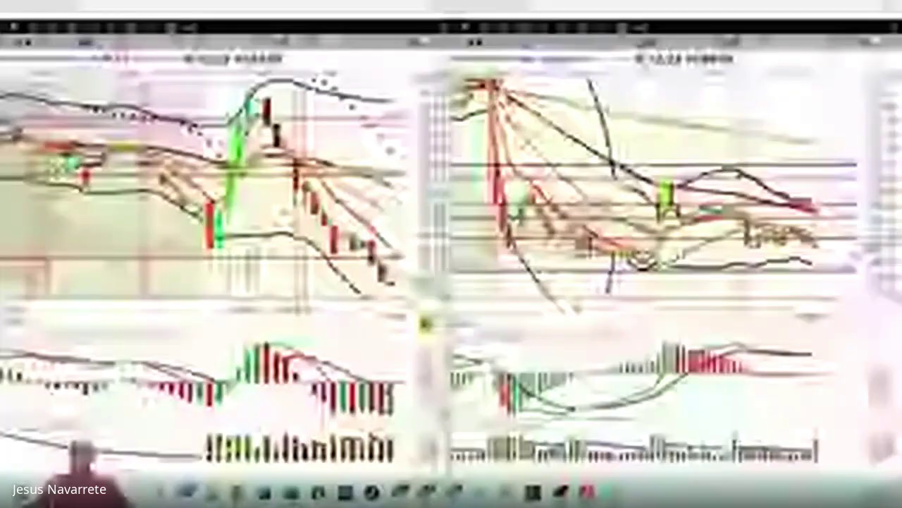
{"action": "left_click_drag", "start_coordinate": [600, 235], "coordinate": [467, 221]}
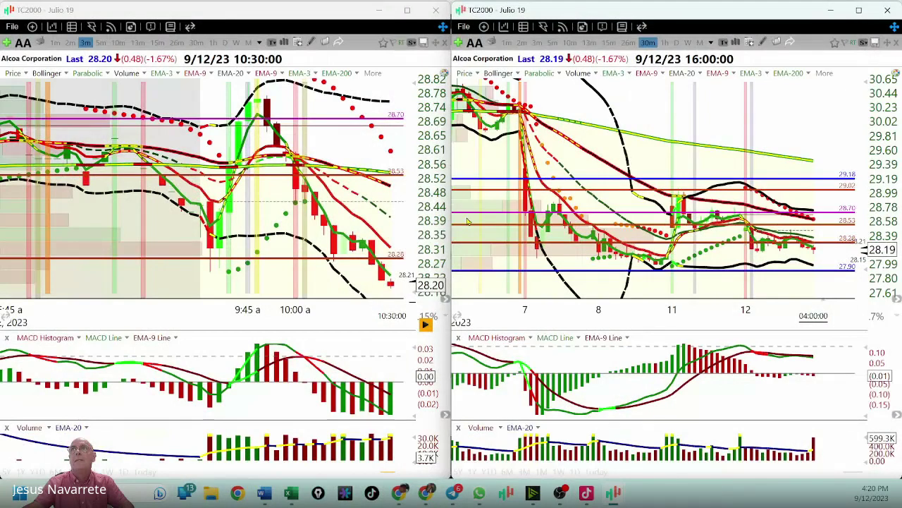
{"action": "scroll", "coordinate": [467, 221], "scroll_direction": "down", "scroll_amount": 2}
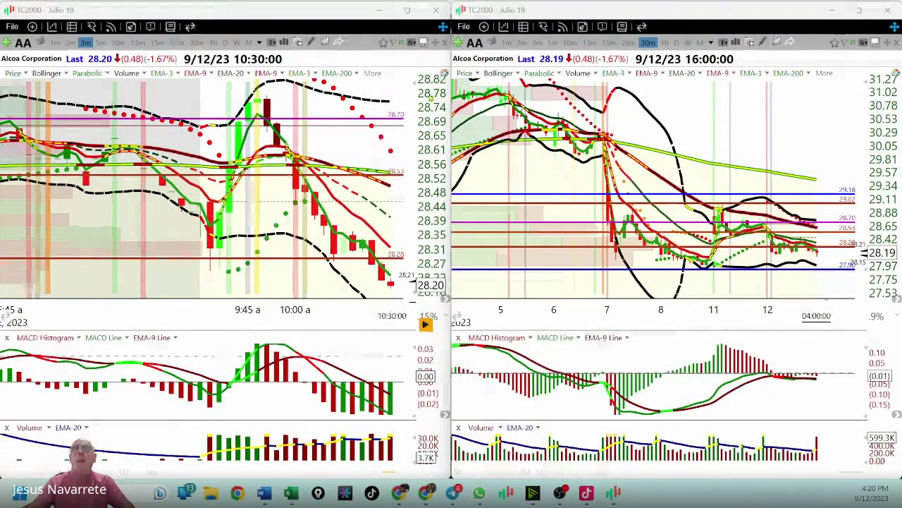
- Draw arrows along the overall decline and at the September 11 rebound on the 30-minute chart, and return that chart to 3 minutes
{"action": "mouse_move", "coordinate": [491, 88]}
{"action": "left_mouse_down"}
{"action": "mouse_move", "coordinate": [735, 208]}
{"action": "mouse_move", "coordinate": [786, 264]}
{"action": "left_mouse_up"}
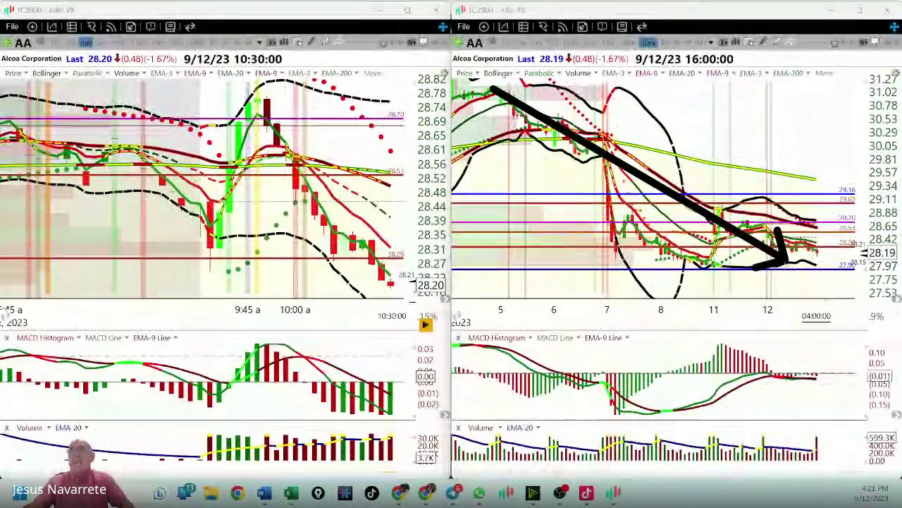
{"action": "left_click_drag", "start_coordinate": [687, 261], "coordinate": [718, 212]}
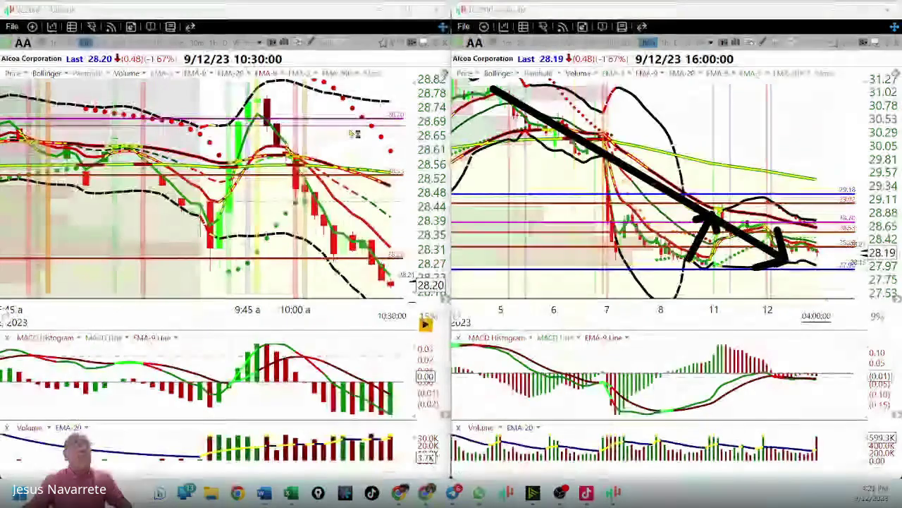
{"action": "key", "text": "5"}
{"action": "key", "text": "Return"}
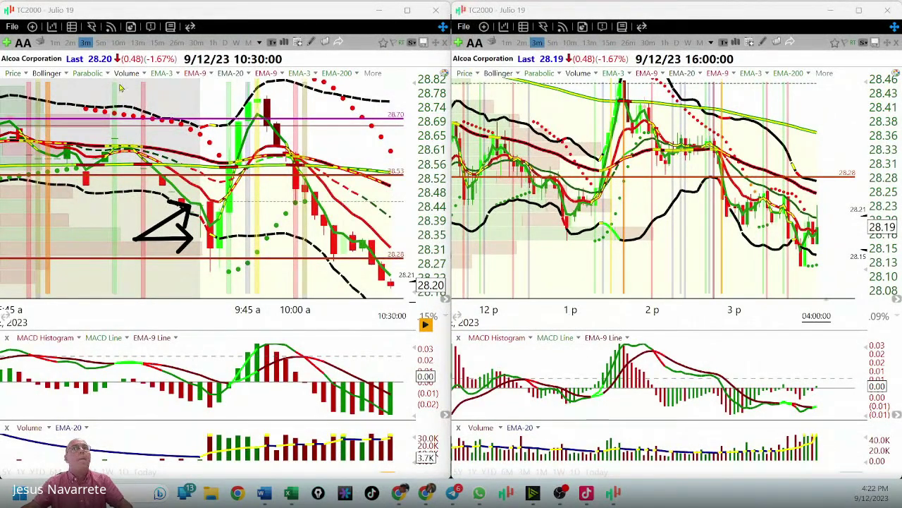
- Draw arrows from several directions around the opening candles near the low on the 10:30 AA chart, and clear the annotations
{"action": "left_click_drag", "start_coordinate": [118, 84], "coordinate": [204, 198]}
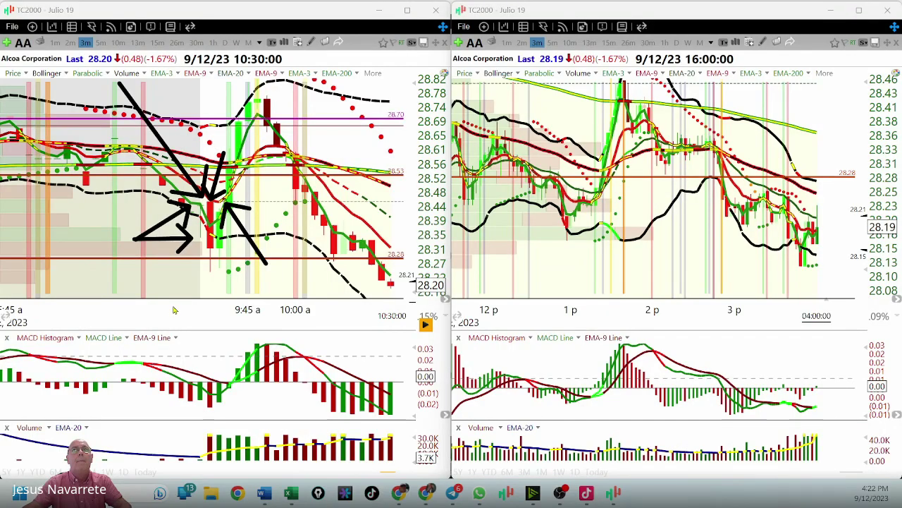
{"action": "left_click_drag", "start_coordinate": [198, 273], "coordinate": [203, 244]}
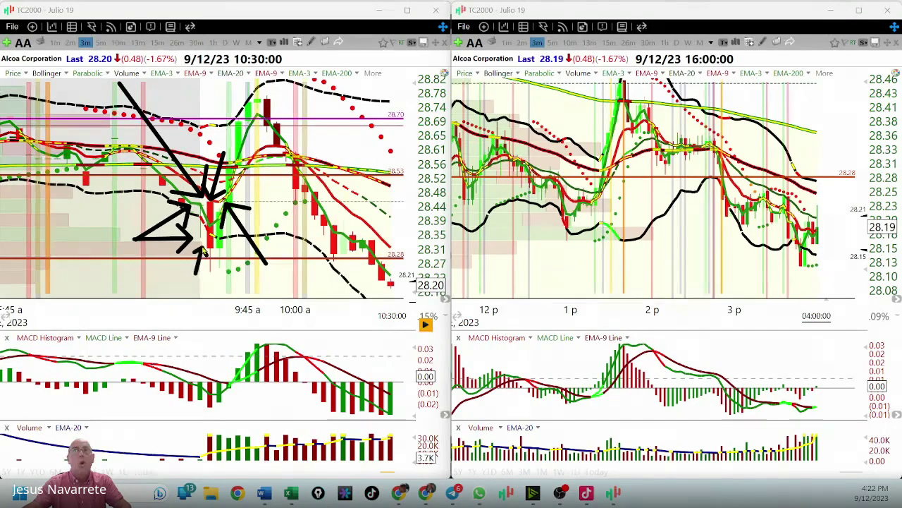
{"action": "left_click_drag", "start_coordinate": [209, 289], "coordinate": [210, 272]}
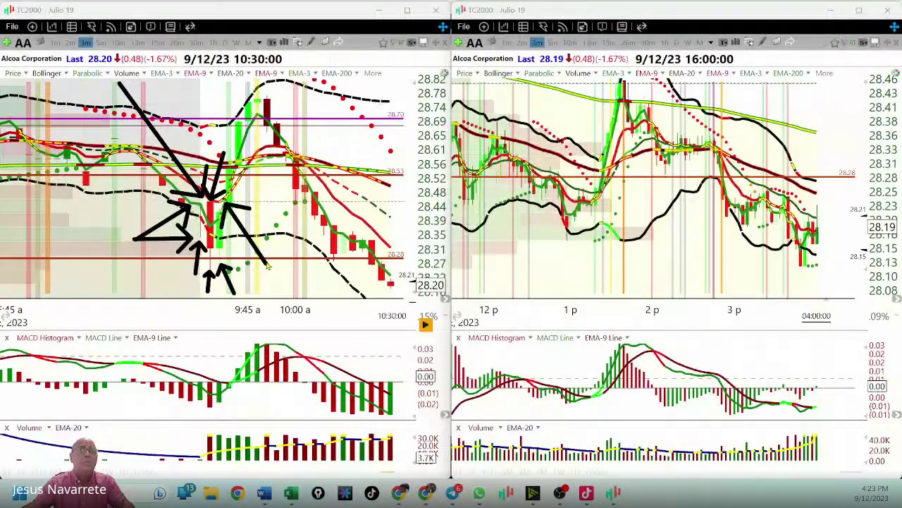
{"action": "left_click_drag", "start_coordinate": [268, 266], "coordinate": [266, 176]}
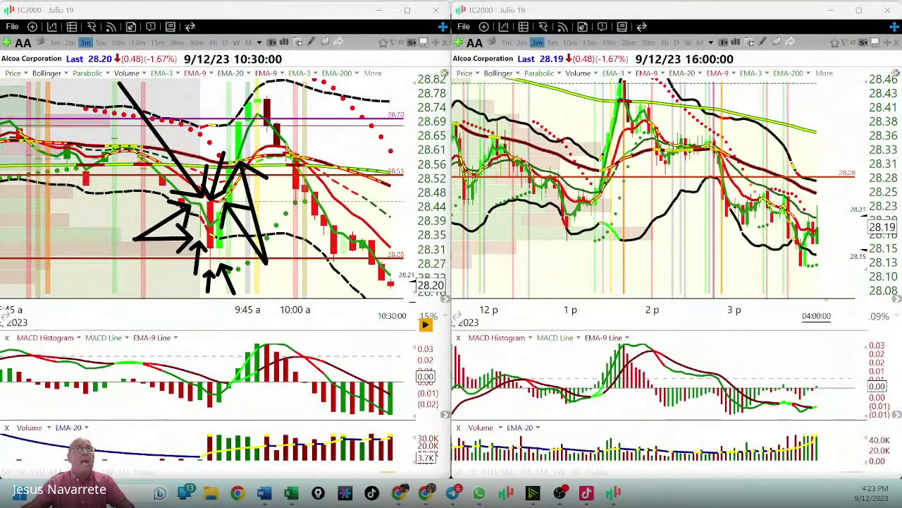
{"action": "mouse_move", "coordinate": [138, 151]}
{"action": "left_mouse_down"}
{"action": "mouse_move", "coordinate": [155, 182]}
{"action": "mouse_move", "coordinate": [189, 201]}
{"action": "mouse_move", "coordinate": [195, 192]}
{"action": "left_mouse_up"}
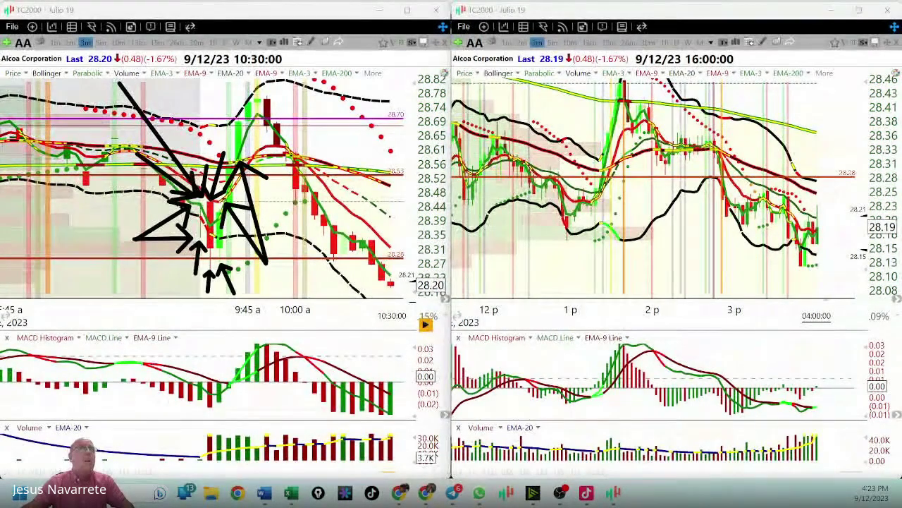
{"action": "key", "text": "Escape"}
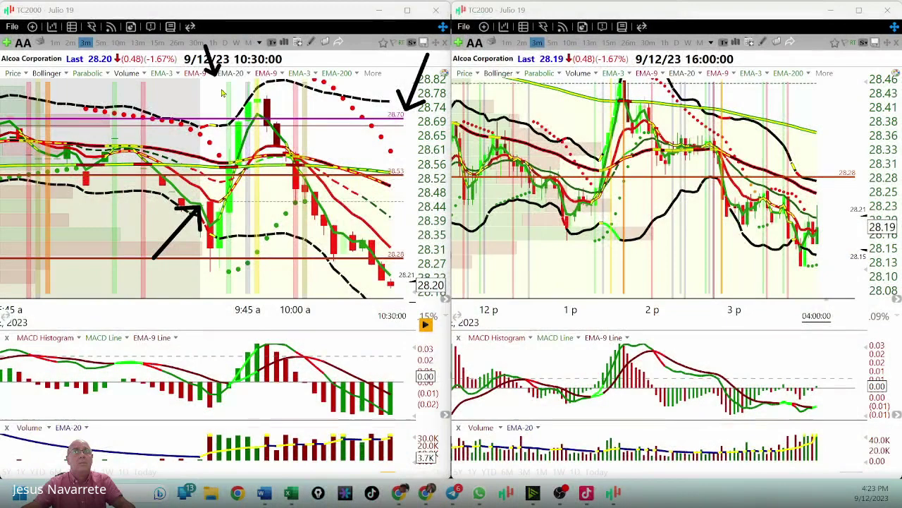
- Draw three arrows pointing at the candles around the peak after 9:45 on the 10:30 AA chart
{"action": "left_click_drag", "start_coordinate": [205, 46], "coordinate": [248, 104]}
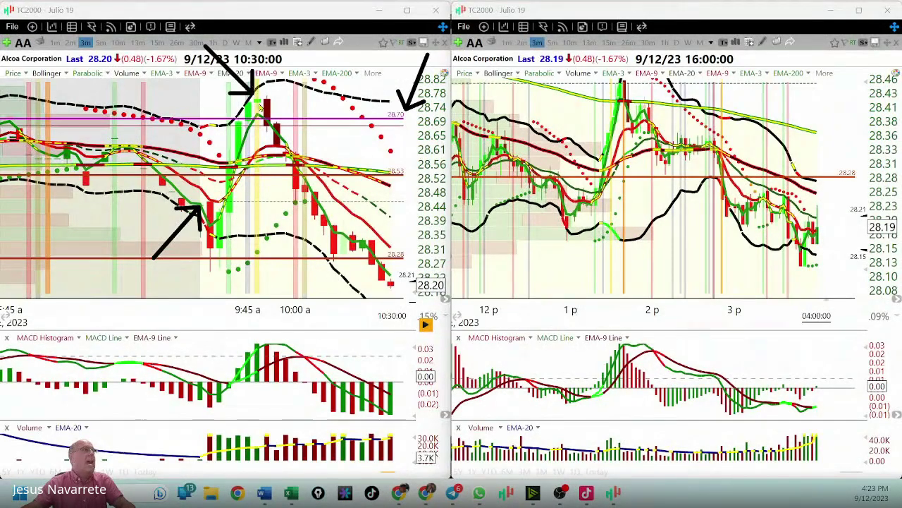
{"action": "left_click_drag", "start_coordinate": [300, 41], "coordinate": [272, 93]}
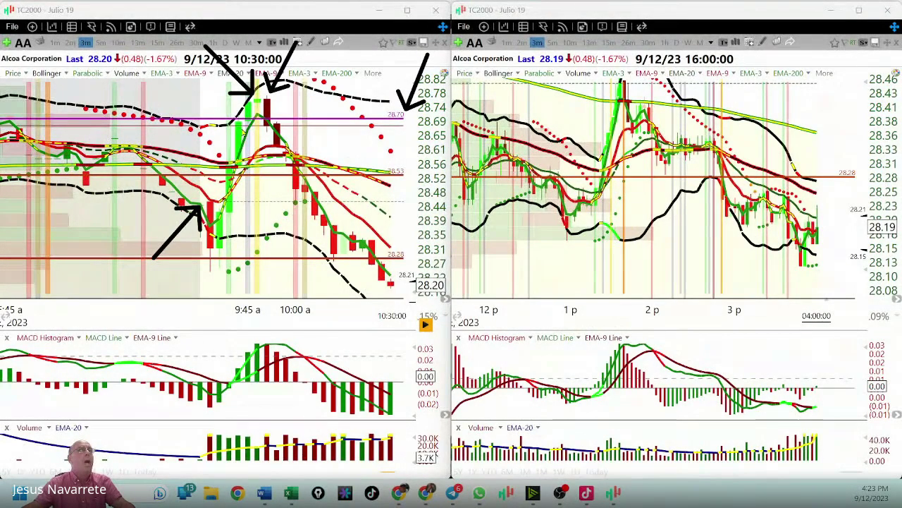
{"action": "left_click_drag", "start_coordinate": [323, 94], "coordinate": [272, 127]}
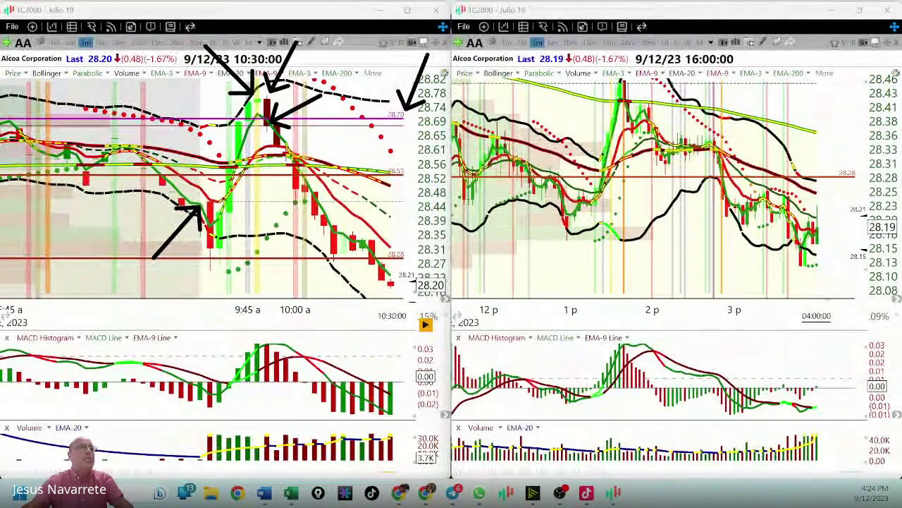
- Switch to a blank whiteboard and draw a green rising three-segment line with small arrows pointing at its two bends
{"action": "key", "text": "w"}
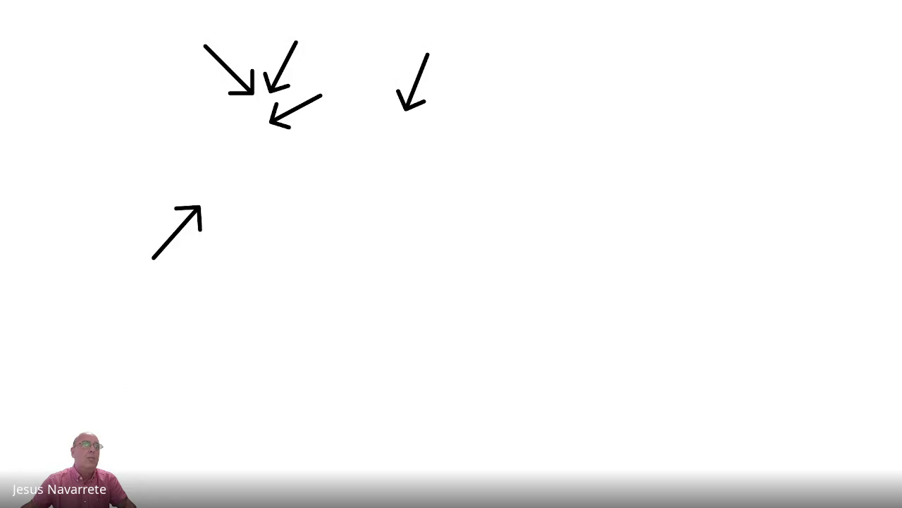
{"action": "key", "text": "g"}
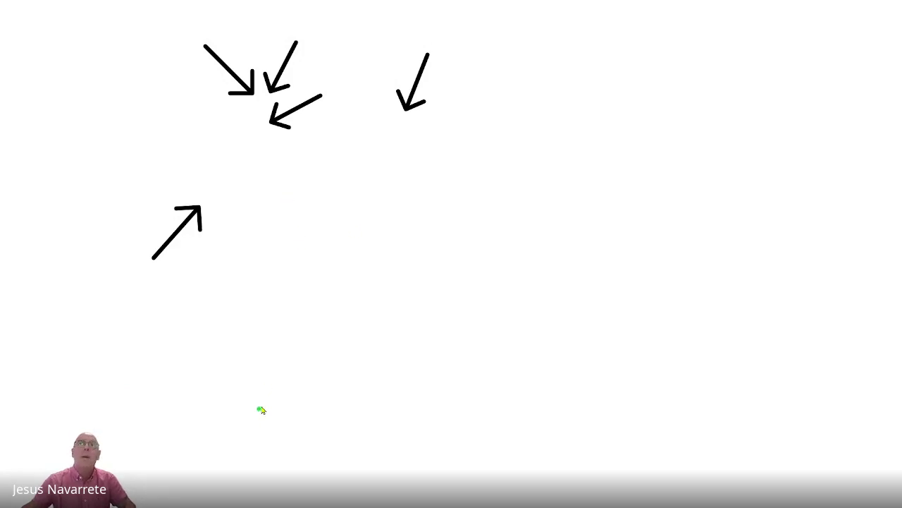
{"action": "mouse_move", "coordinate": [259, 409]}
{"action": "left_mouse_down"}
{"action": "mouse_move", "coordinate": [366, 334]}
{"action": "mouse_move", "coordinate": [406, 245]}
{"action": "mouse_move", "coordinate": [518, 149]}
{"action": "left_mouse_up"}
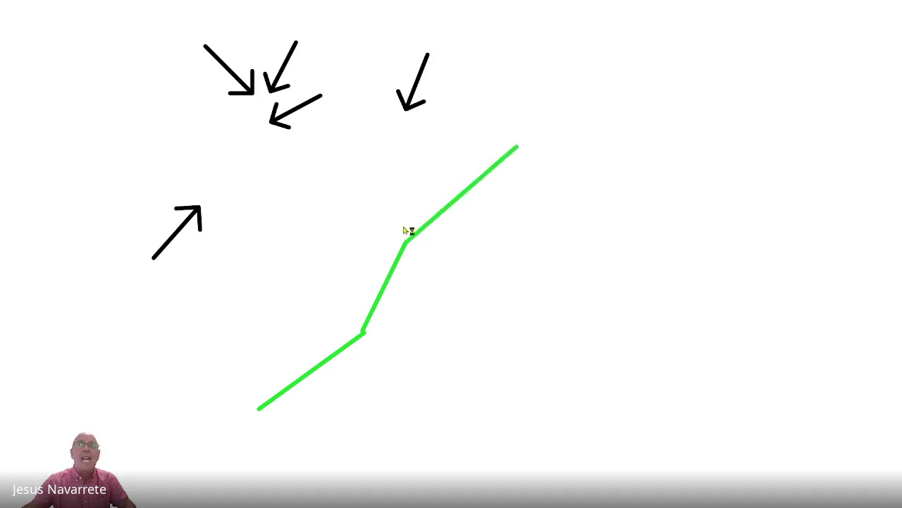
{"action": "left_click_drag", "start_coordinate": [378, 218], "coordinate": [403, 243]}
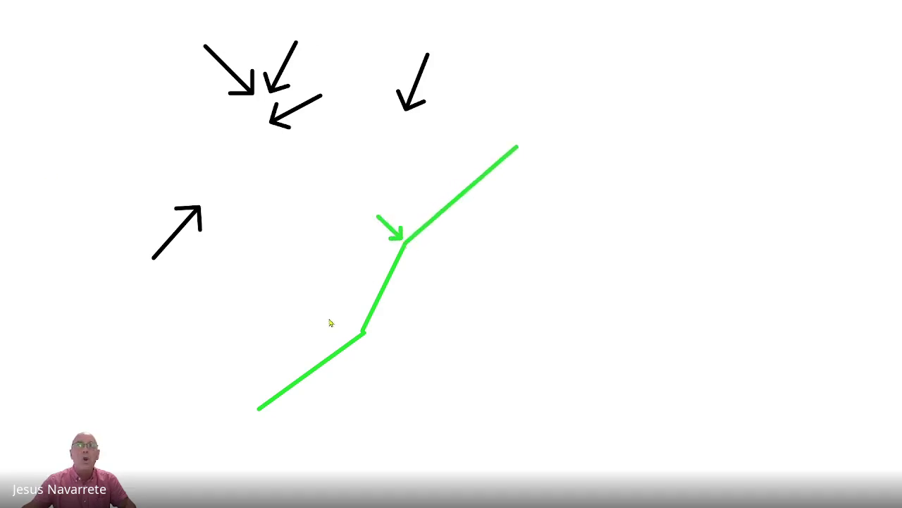
{"action": "left_click_drag", "start_coordinate": [324, 295], "coordinate": [358, 329]}
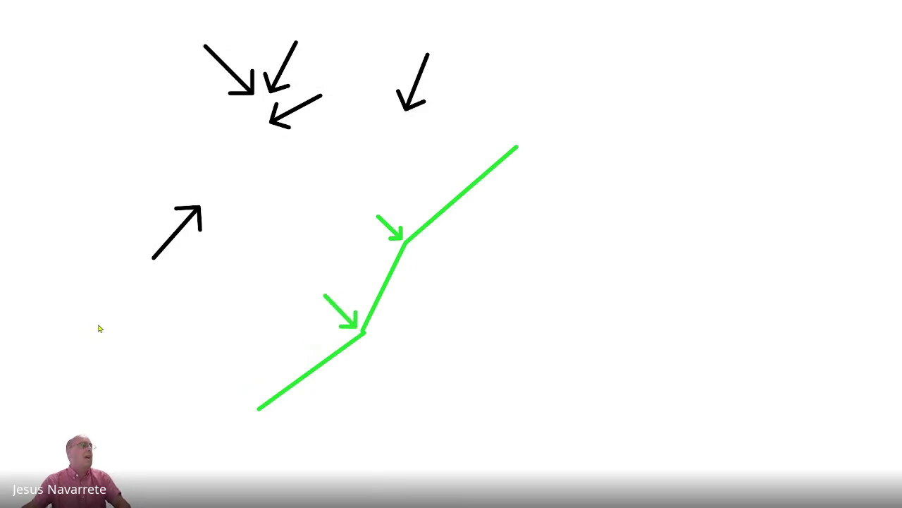
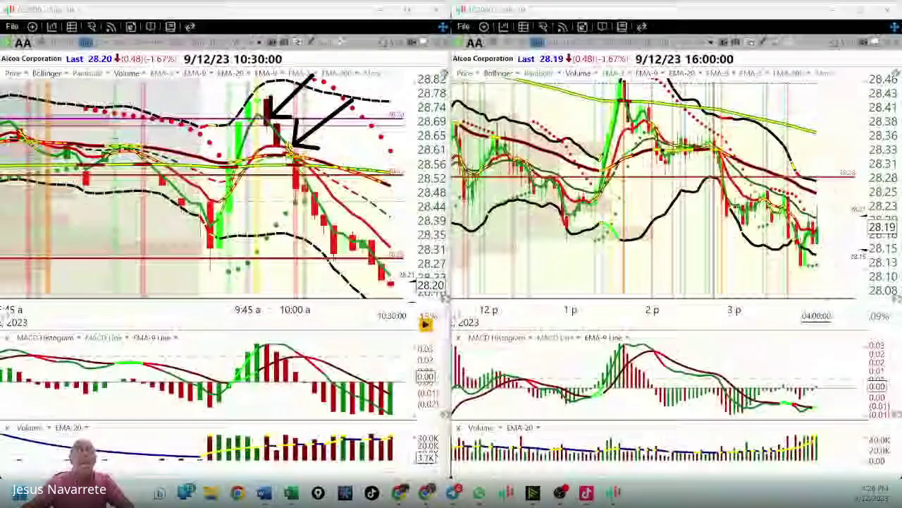
- Inspect the 10:00 candle's data on the 10:30 AA chart and draw an arrow to the first red opening candle
{"action": "left_click", "coordinate": [296, 198]}
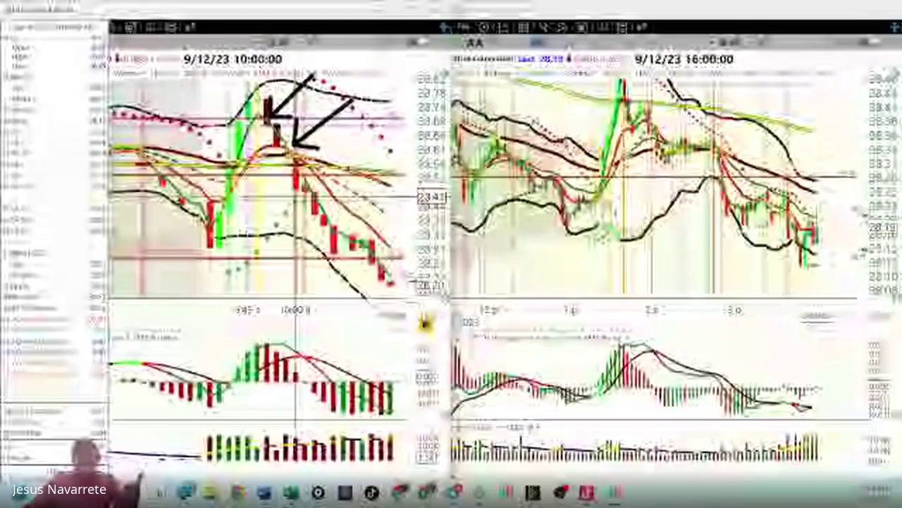
{"action": "left_click", "coordinate": [296, 199]}
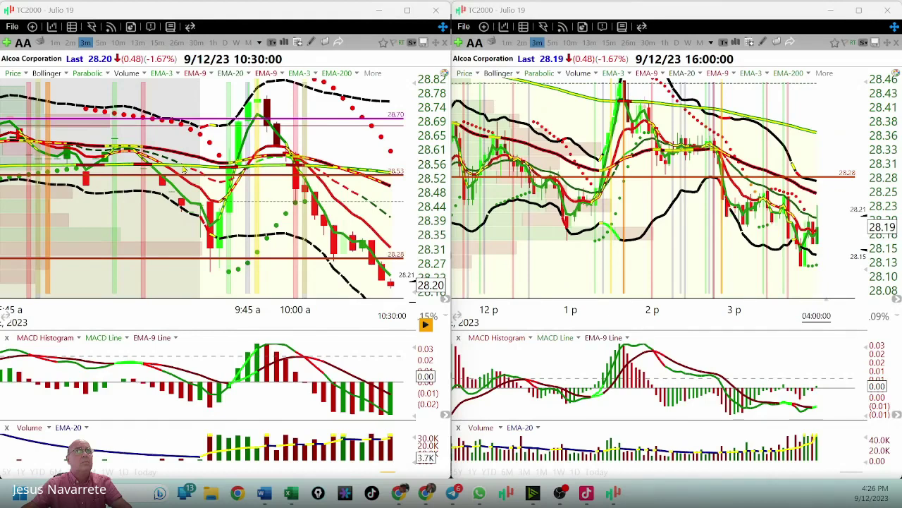
{"action": "left_click_drag", "start_coordinate": [183, 168], "coordinate": [211, 201]}
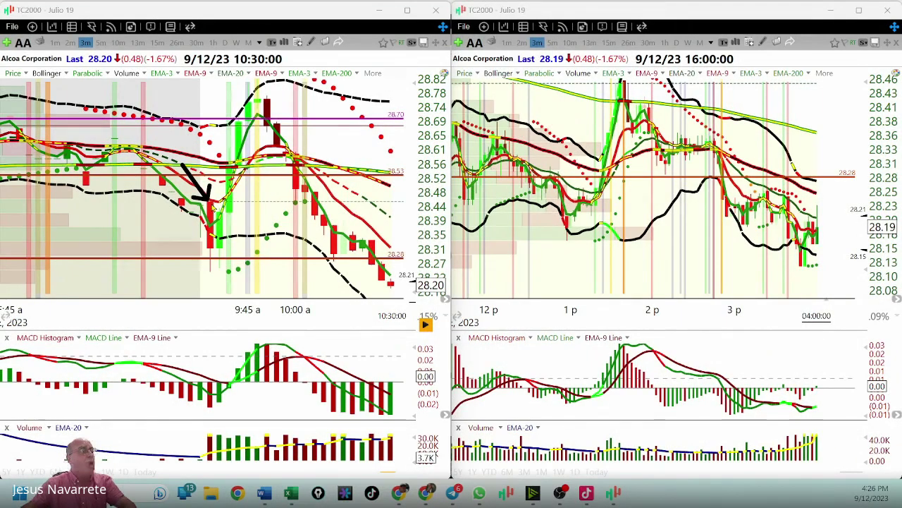
- Bring up the main TC2000 window with the 4-Chart Post layout of 1, 2, 3 and 5-minute AA charts
{"action": "left_click", "coordinate": [615, 493]}
{"action": "mouse_move", "coordinate": [553, 502]}
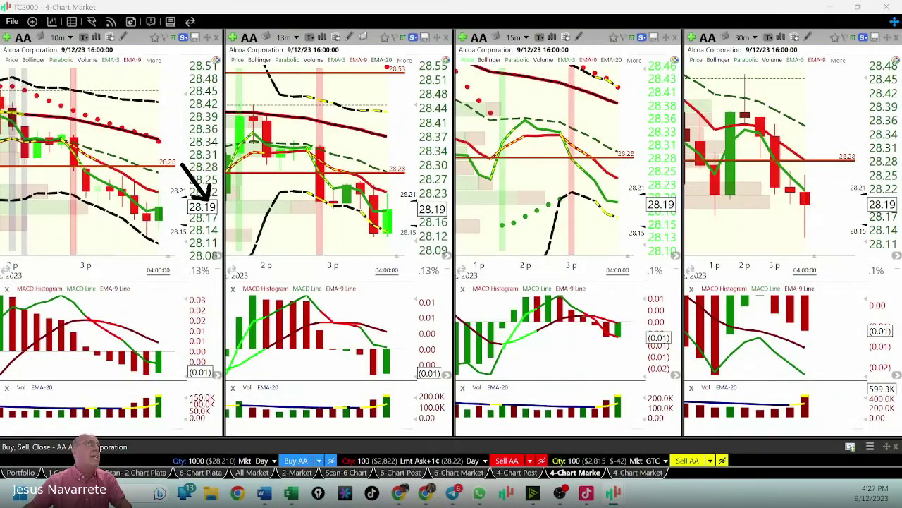
{"action": "key", "text": "alt+Tab"}
{"action": "double_click", "coordinate": [445, 12]}
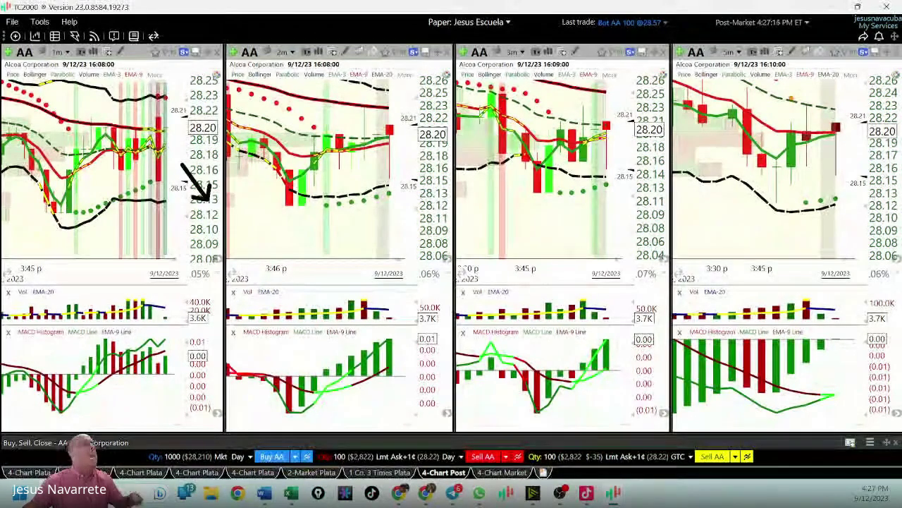
- Add a practice-trading account named "Cortos" with the default starting cash of $100000
{"action": "left_click", "coordinate": [467, 22]}
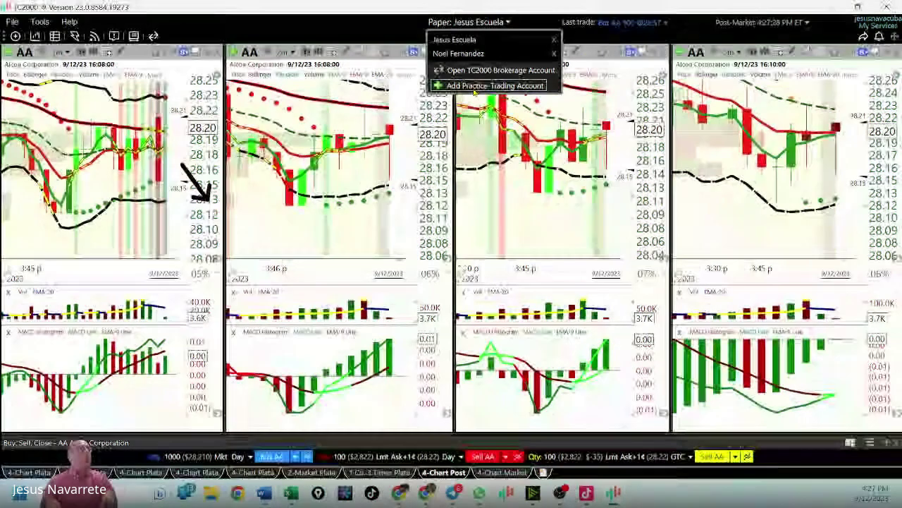
{"action": "left_click", "coordinate": [475, 88]}
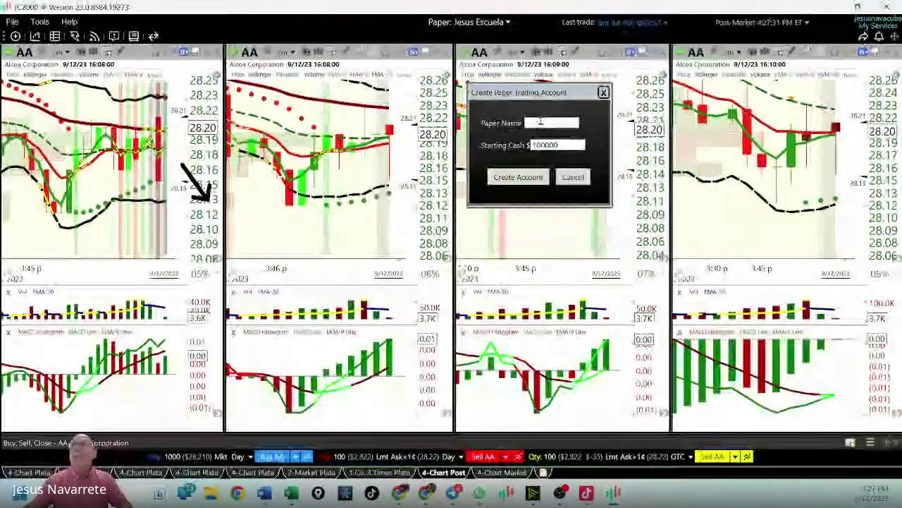
{"action": "type", "text": "Corte"}
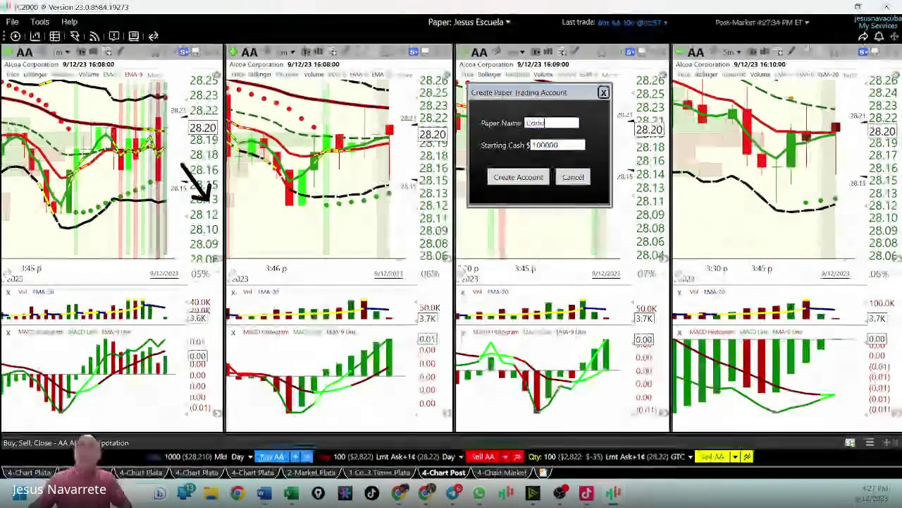
{"action": "type", "text": "s"}
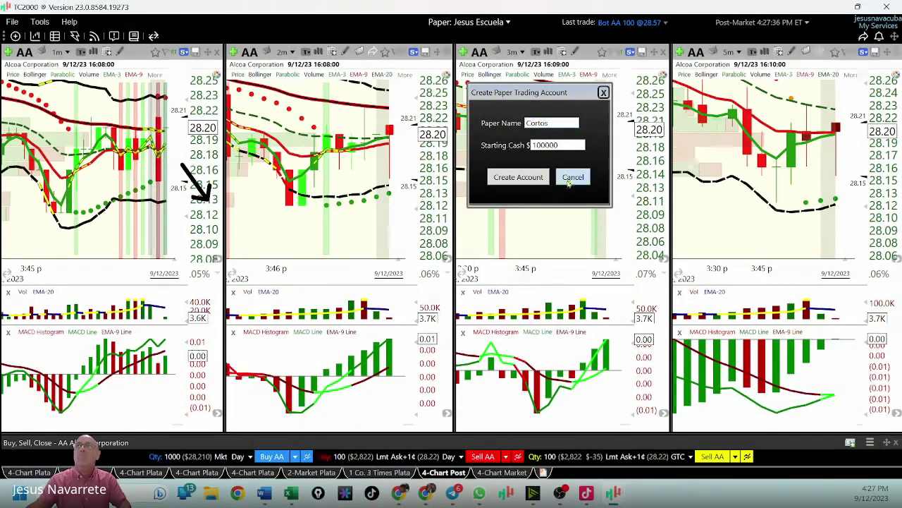
{"action": "key", "text": "Return"}
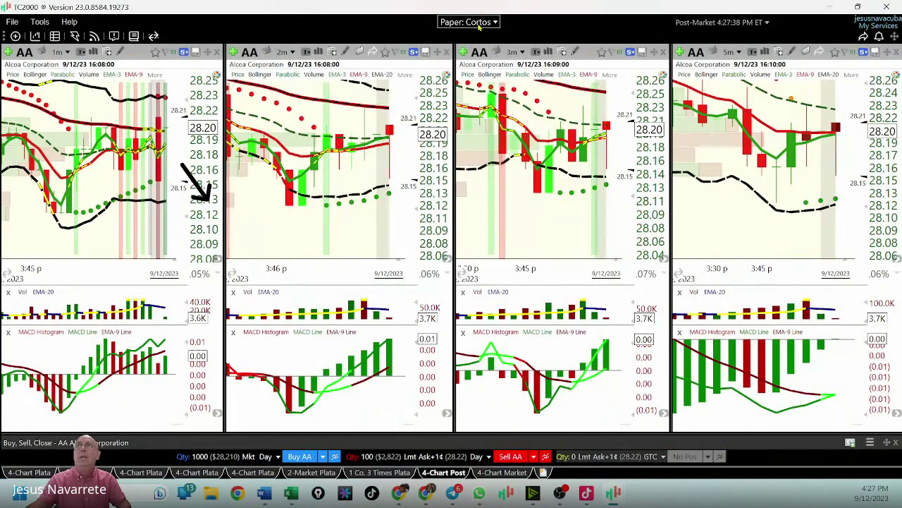
- Create a second practice-trading account named "Largos"
{"action": "left_click", "coordinate": [479, 23]}
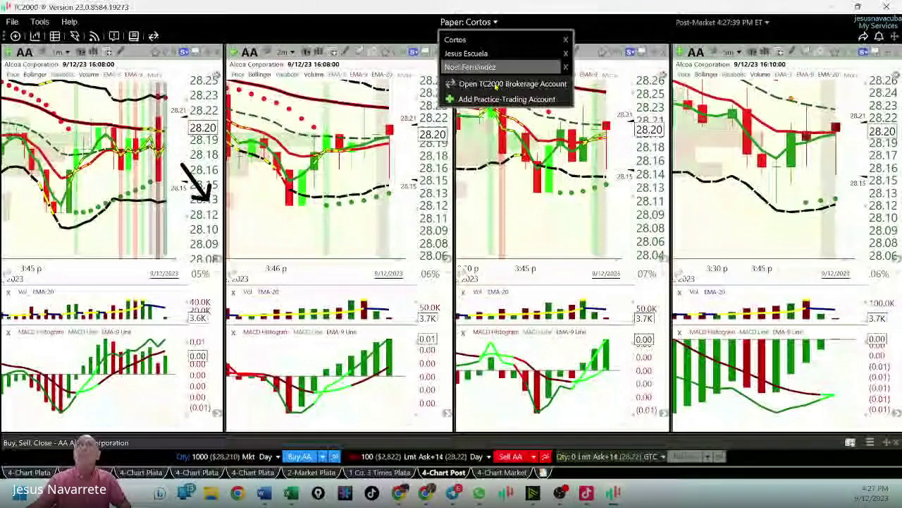
{"action": "left_click", "coordinate": [502, 99]}
{"action": "type", "text": "La"}
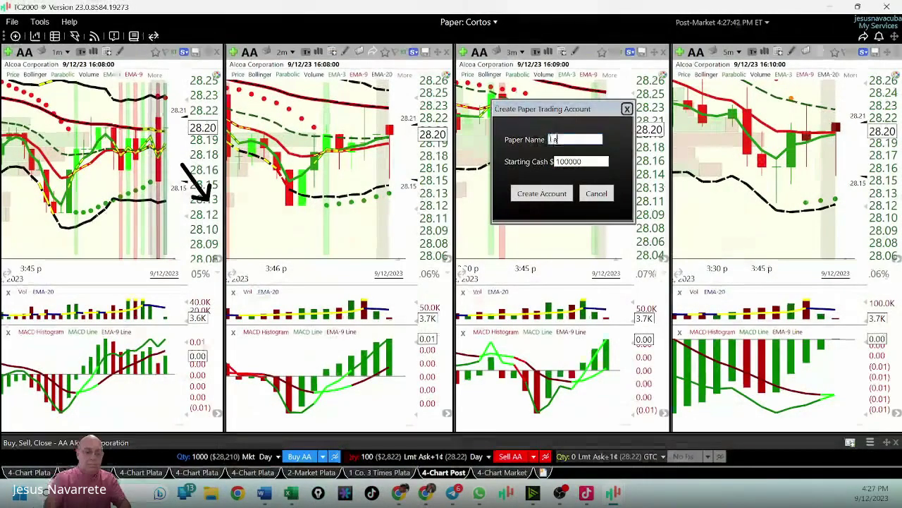
{"action": "type", "text": "rgos"}
{"action": "key", "text": "Return"}
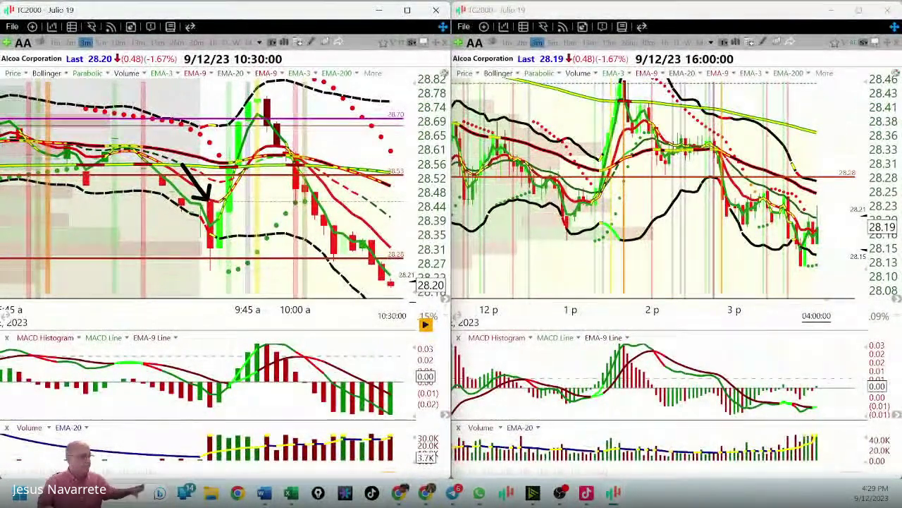
- Switch to Telegram, view both photos in the newest post of the Clases en Vivo channel, and return to the AA charts
{"action": "left_click", "coordinate": [452, 493]}
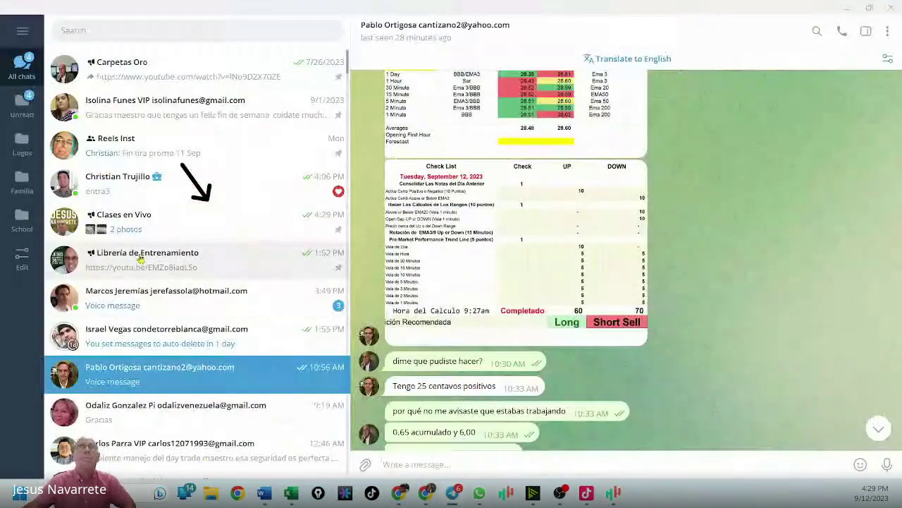
{"action": "left_click", "coordinate": [141, 221]}
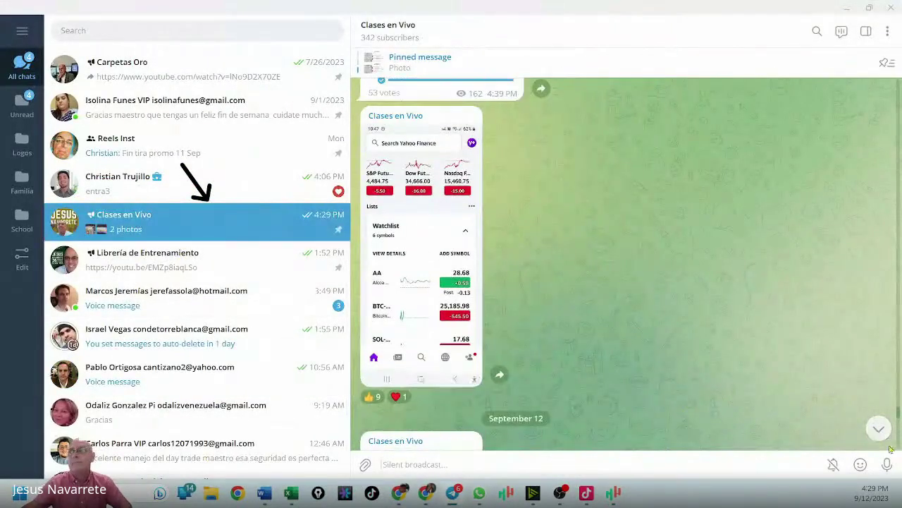
{"action": "left_click", "coordinate": [878, 429]}
{"action": "left_click", "coordinate": [564, 367]}
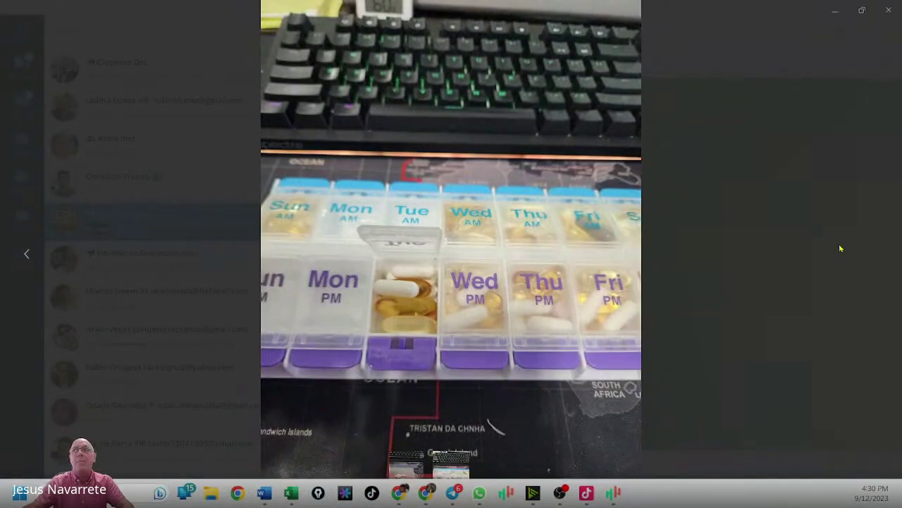
{"action": "left_click", "coordinate": [28, 254]}
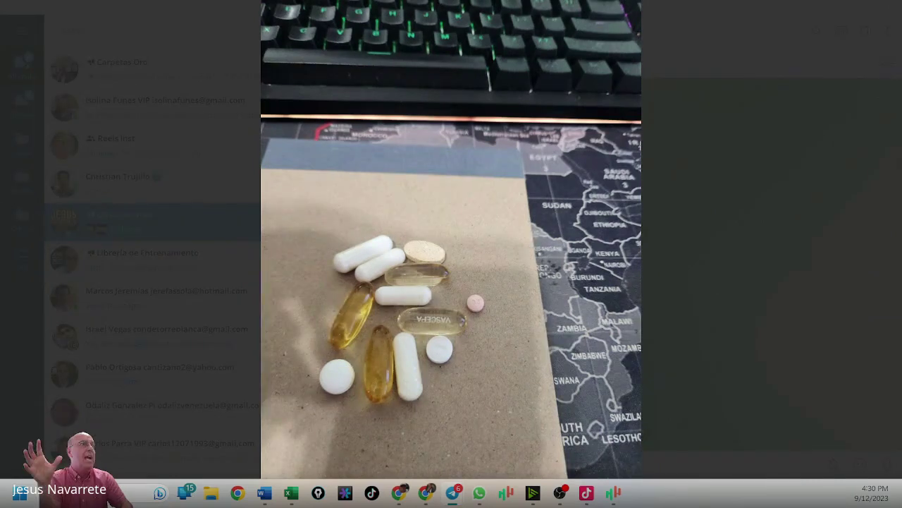
{"action": "key", "text": "Escape"}
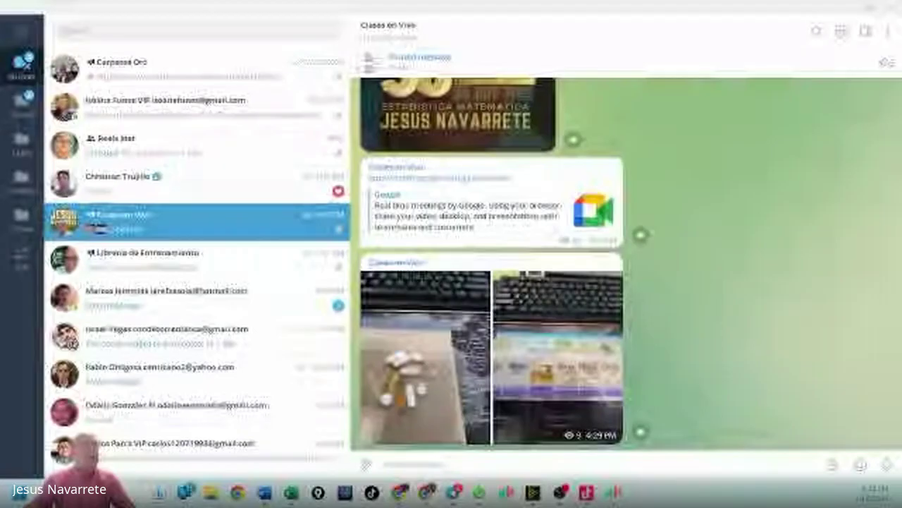
{"action": "left_click", "coordinate": [825, 5]}
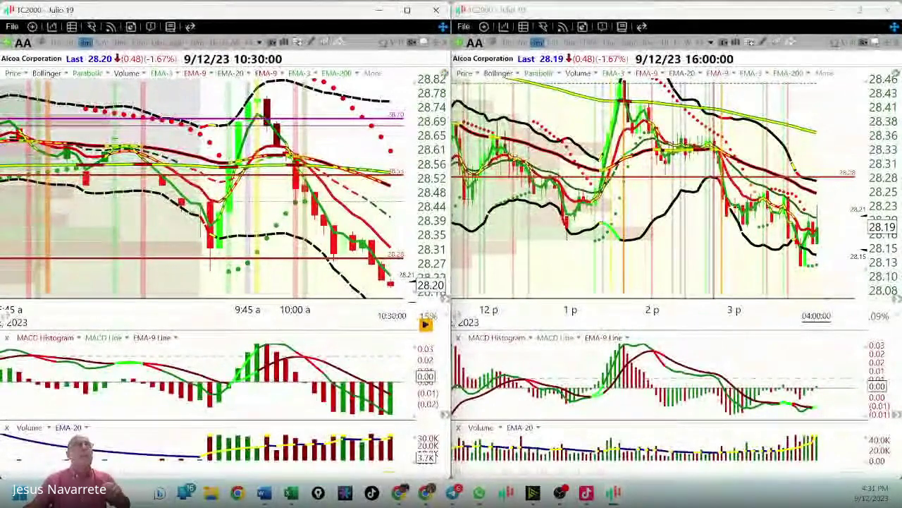
- Draw arrows to the opening candles, the 9:45 peak and the 28.70 line on the 10:30 AA chart, and clear them after explaining
{"action": "left_click_drag", "start_coordinate": [173, 180], "coordinate": [206, 200]}
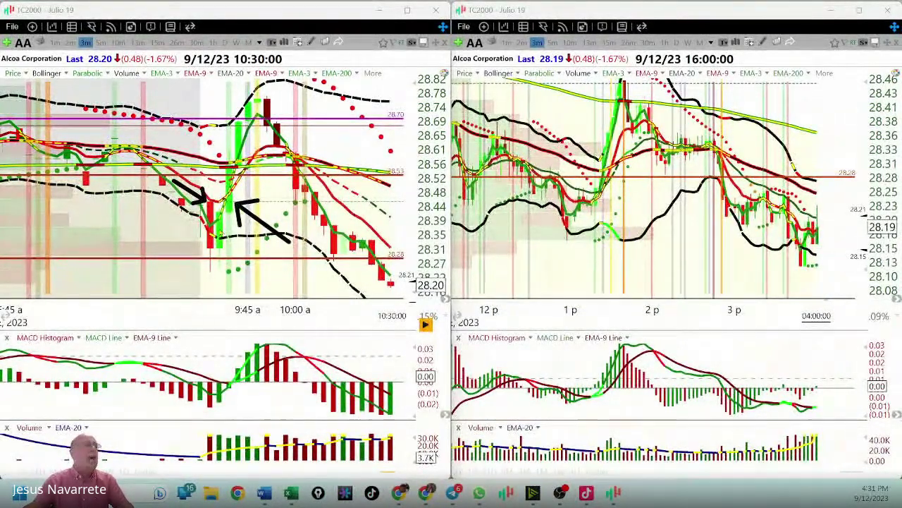
{"action": "left_click", "coordinate": [362, 204]}
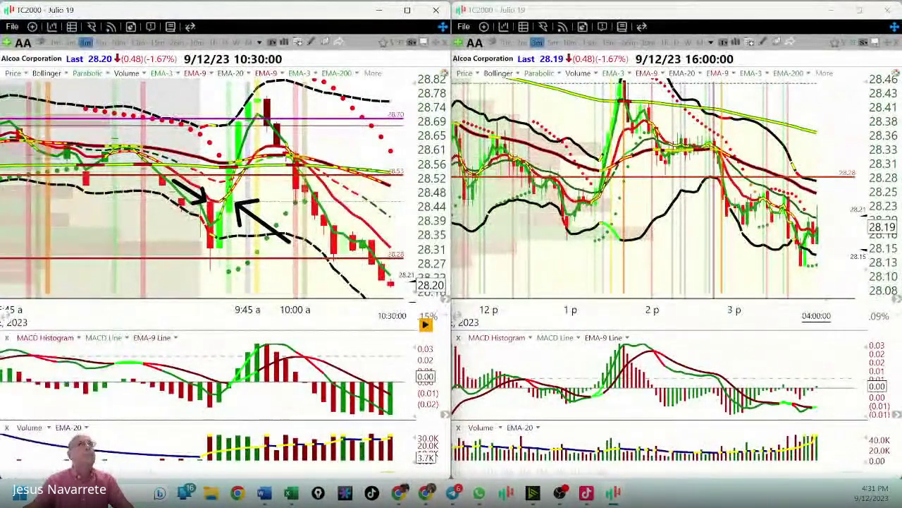
{"action": "left_click_drag", "start_coordinate": [213, 41], "coordinate": [254, 93]}
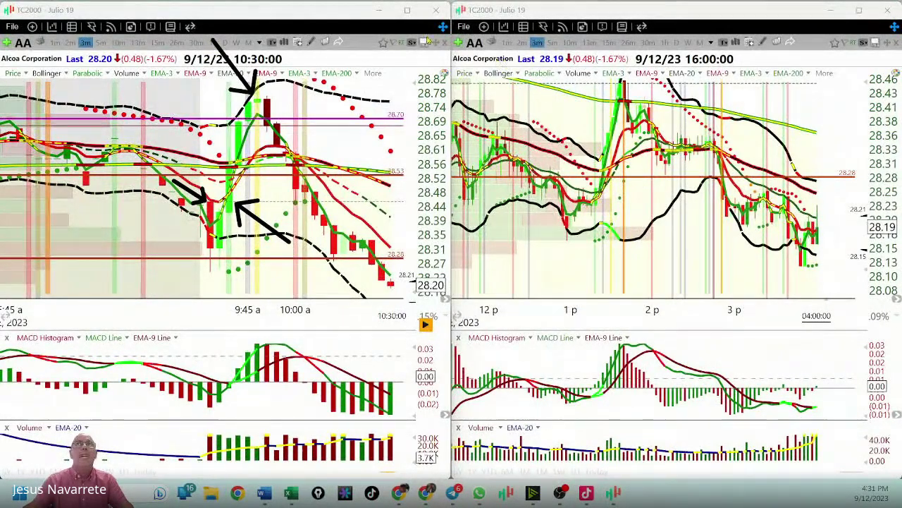
{"action": "mouse_move", "coordinate": [428, 41]}
{"action": "left_mouse_down"}
{"action": "mouse_move", "coordinate": [402, 81]}
{"action": "mouse_move", "coordinate": [407, 115]}
{"action": "left_mouse_up"}
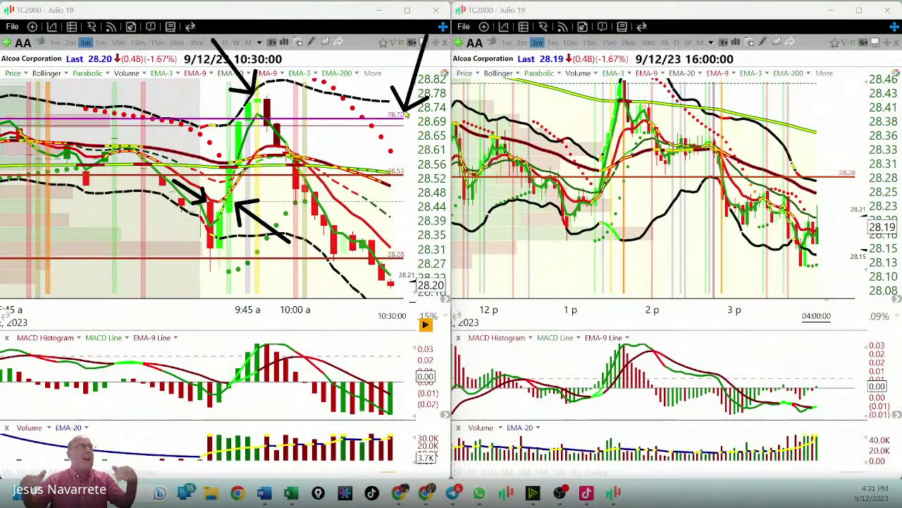
{"action": "left_click_drag", "start_coordinate": [205, 140], "coordinate": [210, 203]}
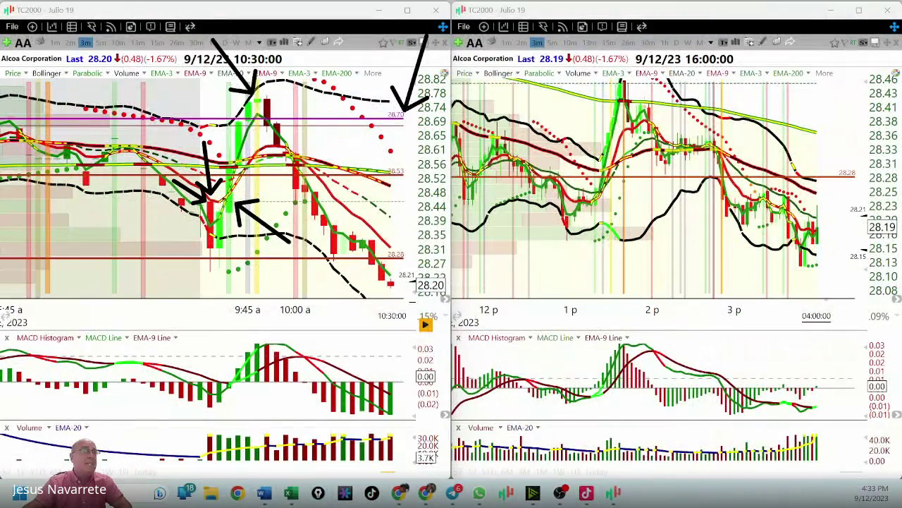
{"action": "key", "text": "Escape"}
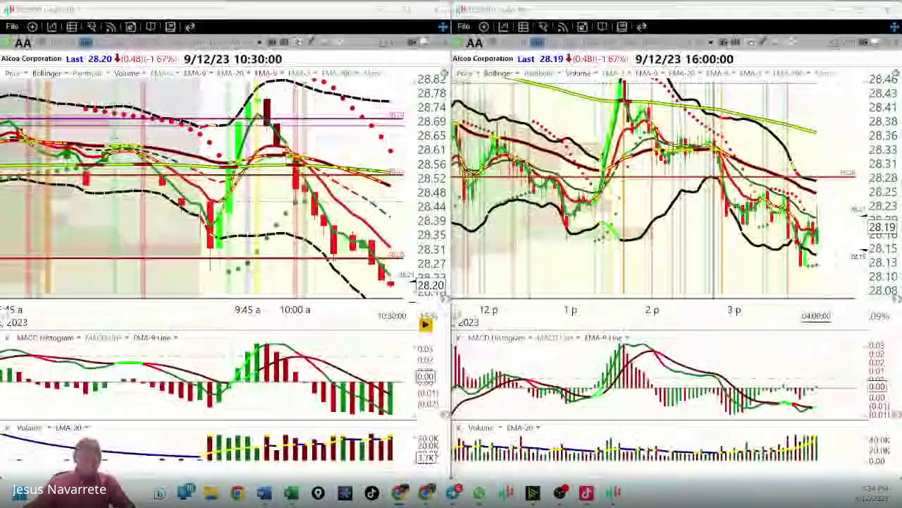
- Switch to Chrome, search Google for "etrade", enlarge the E*TRADE from Morgan Stanley logo in the image results, and close the tab
{"action": "key", "text": "alt+Tab"}
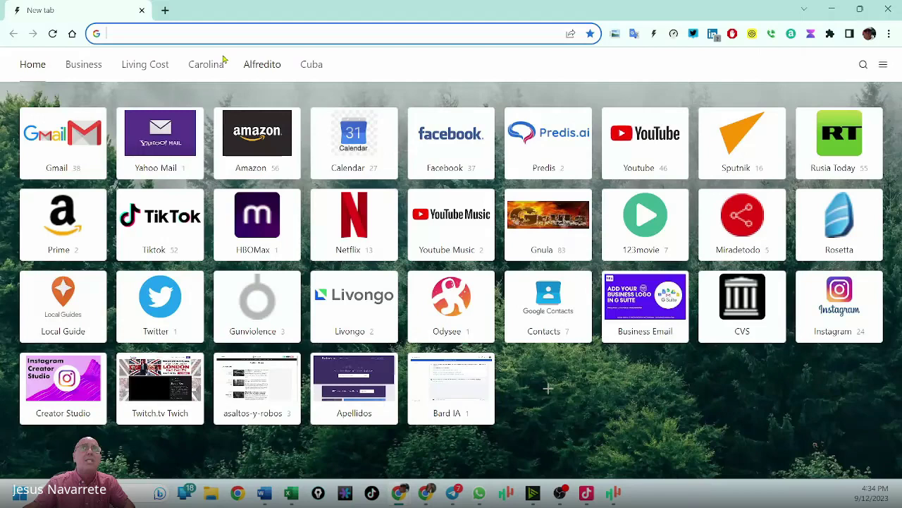
{"action": "type", "text": "etrade"}
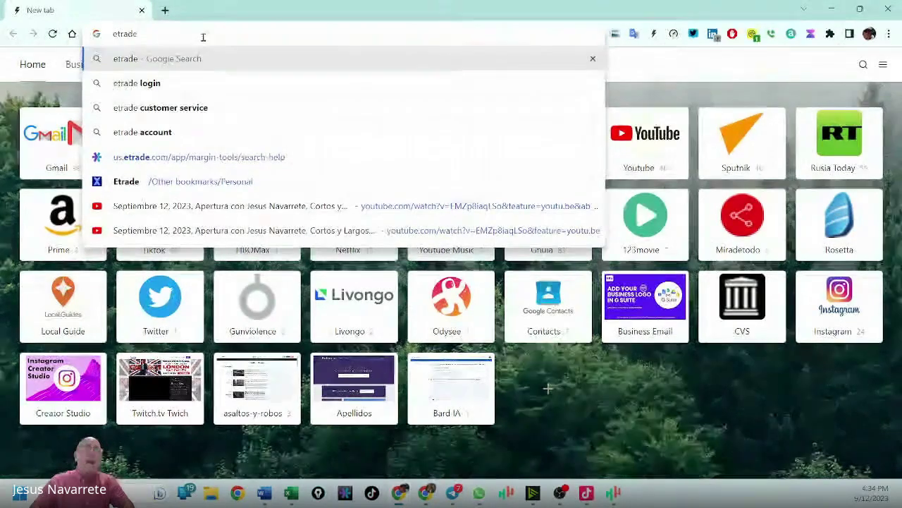
{"action": "key", "text": "Return"}
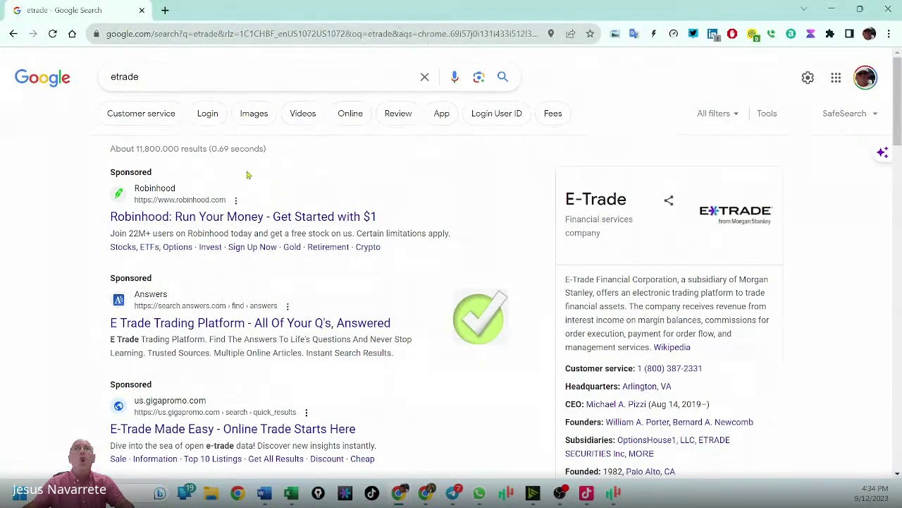
{"action": "left_click", "coordinate": [254, 113]}
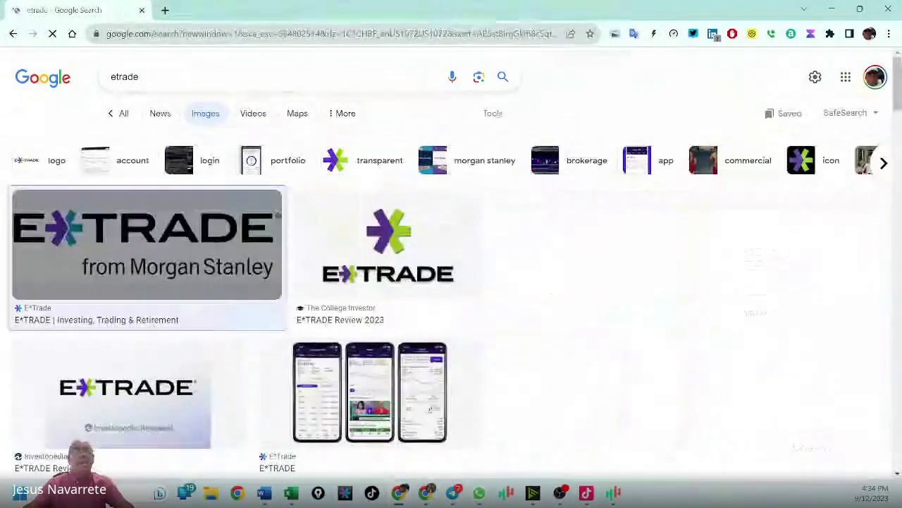
{"action": "left_click", "coordinate": [127, 280]}
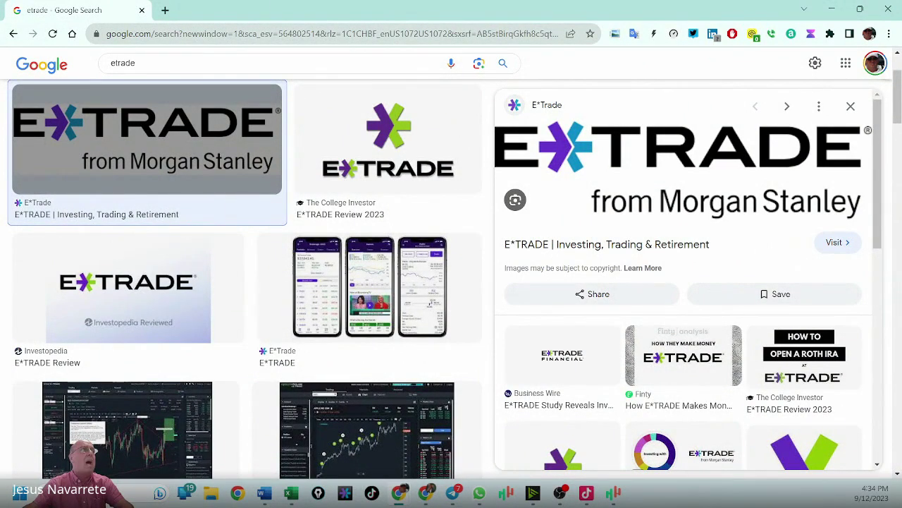
{"action": "left_click", "coordinate": [142, 11]}
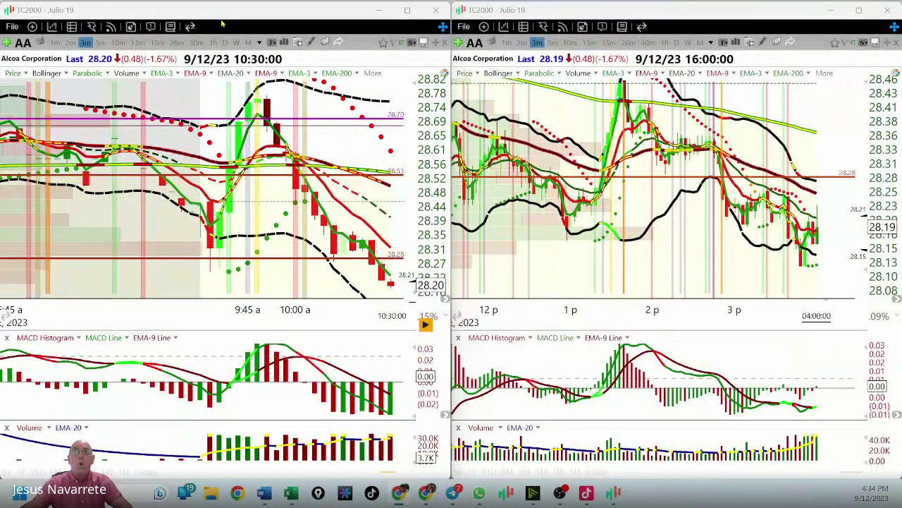
- Set the 10:30 AA chart to the daily timeframe
{"action": "left_click", "coordinate": [225, 42]}
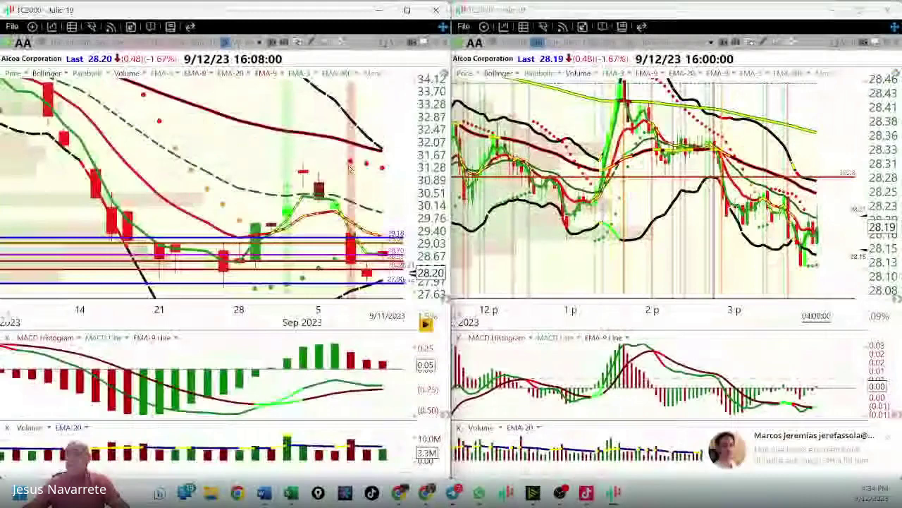
{"action": "scroll", "coordinate": [350, 168], "scroll_direction": "up", "scroll_amount": 2}
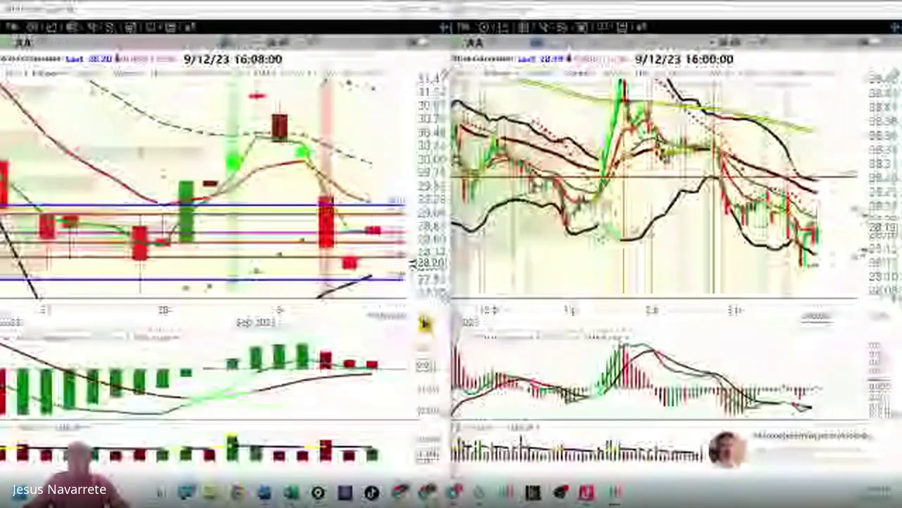
- Switch to Telegram and reply "estoy en clases ahora" in the chat of the contact who just wrote
{"action": "key", "text": "alt+Tab"}
{"action": "left_click", "coordinate": [187, 289]}
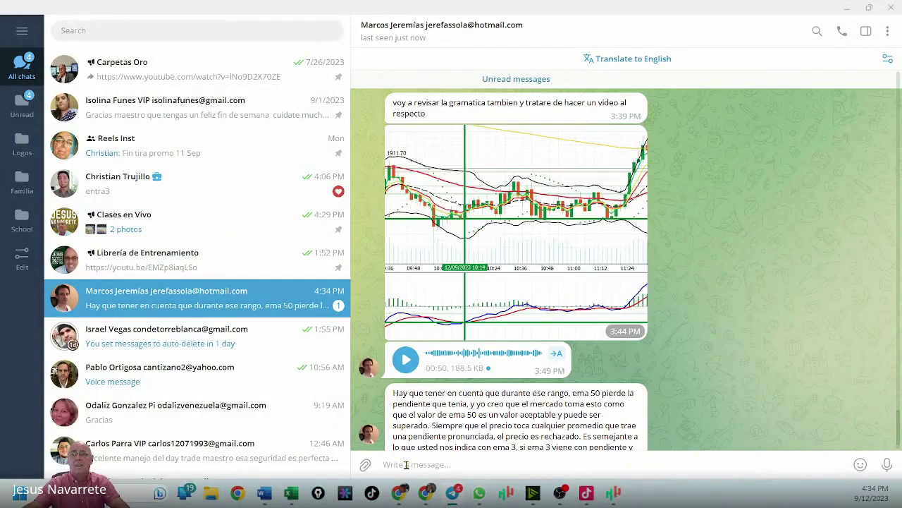
{"action": "type", "text": "esto"}
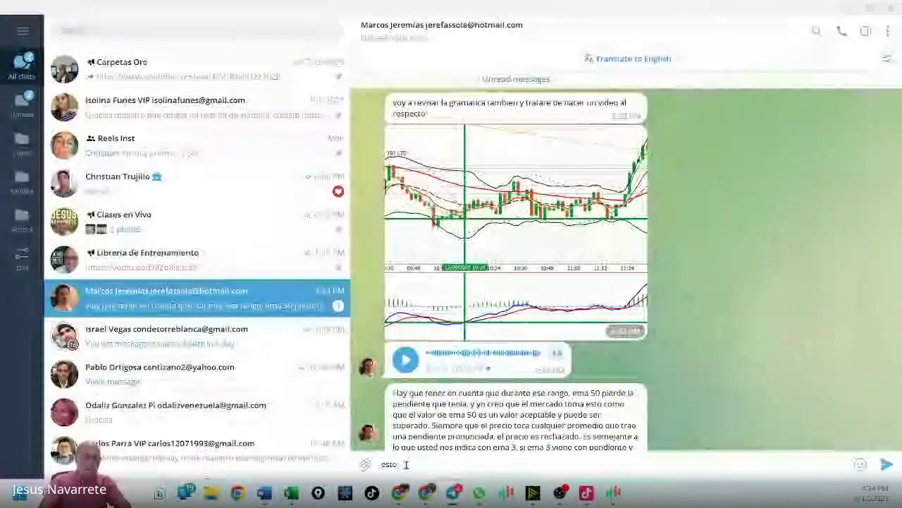
{"action": "type", "text": "y en clas"}
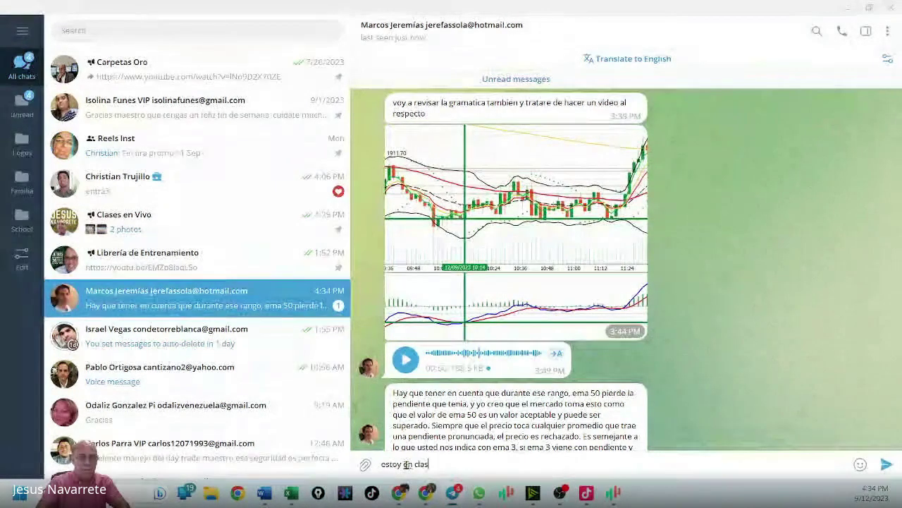
{"action": "type", "text": "es ahora"}
{"action": "key", "text": "Return"}
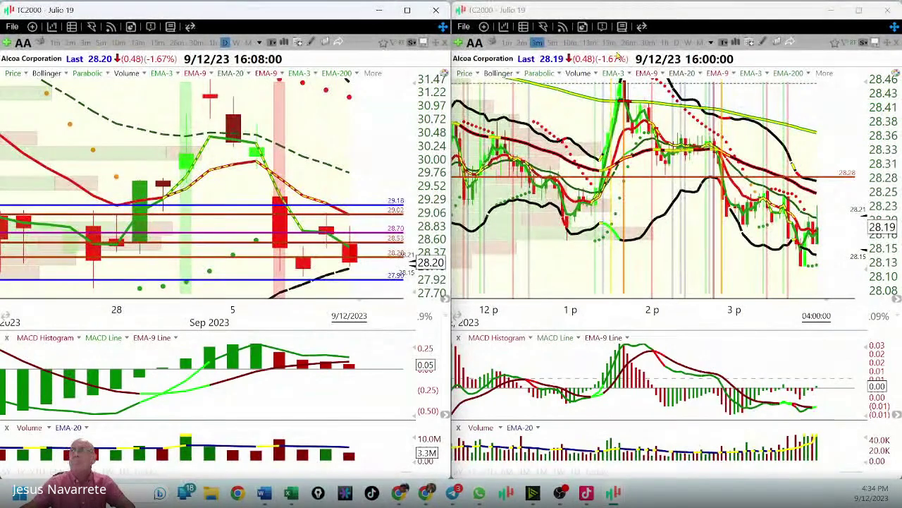
- Set the 16:00 AA chart to the daily timeframe as well, and compare the latest September candles on both charts
{"action": "left_click", "coordinate": [676, 42]}
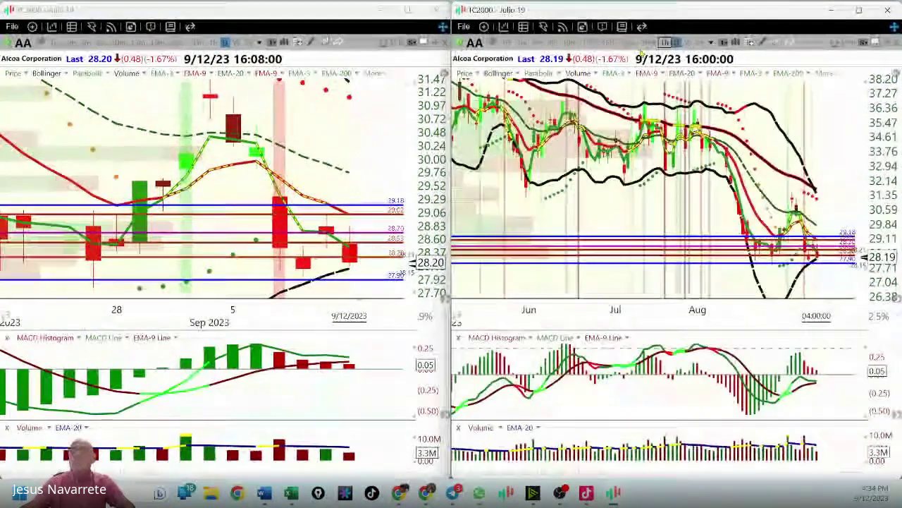
{"action": "scroll", "coordinate": [617, 193], "scroll_direction": "up", "scroll_amount": 6}
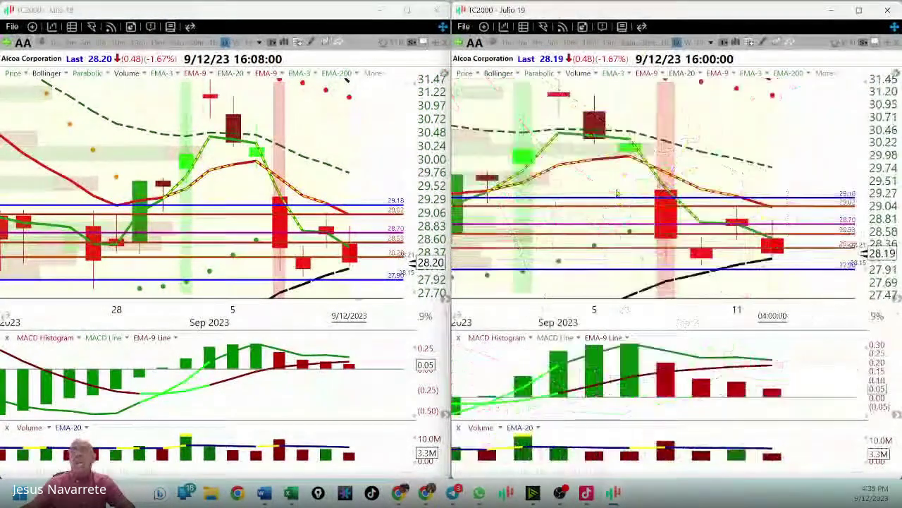
{"action": "scroll", "coordinate": [212, 191], "scroll_direction": "up", "scroll_amount": 2}
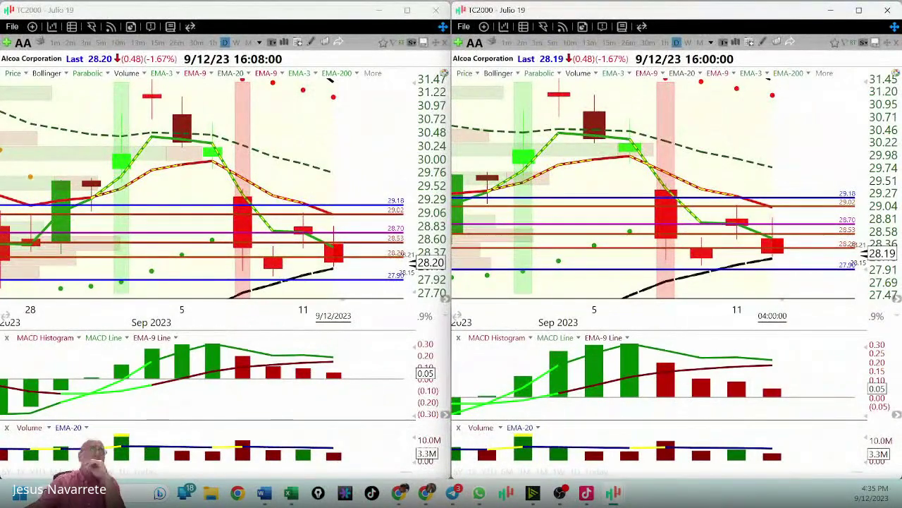
- Point an arrow at the September 11 candle on both AA daily charts, clear them, and mark that candle again on the 16:08 chart
{"action": "left_click_drag", "start_coordinate": [360, 158], "coordinate": [318, 215]}
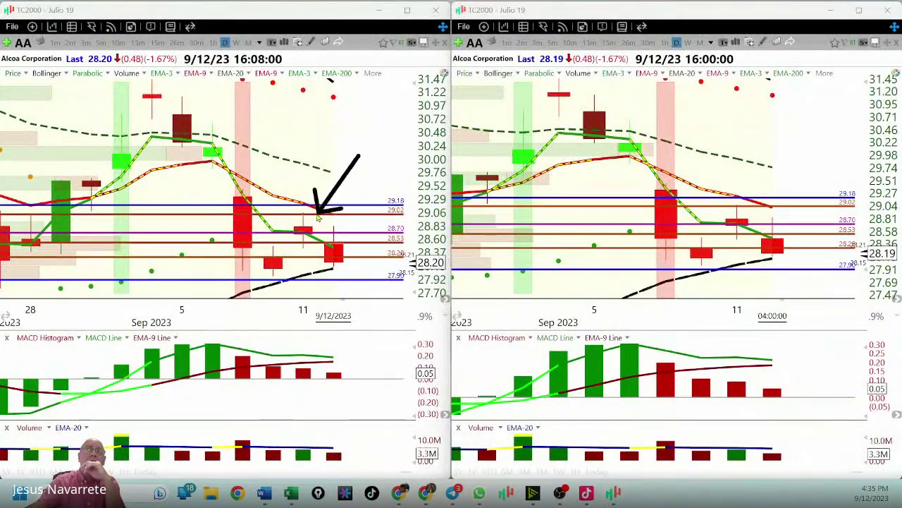
{"action": "left_click_drag", "start_coordinate": [797, 152], "coordinate": [749, 218]}
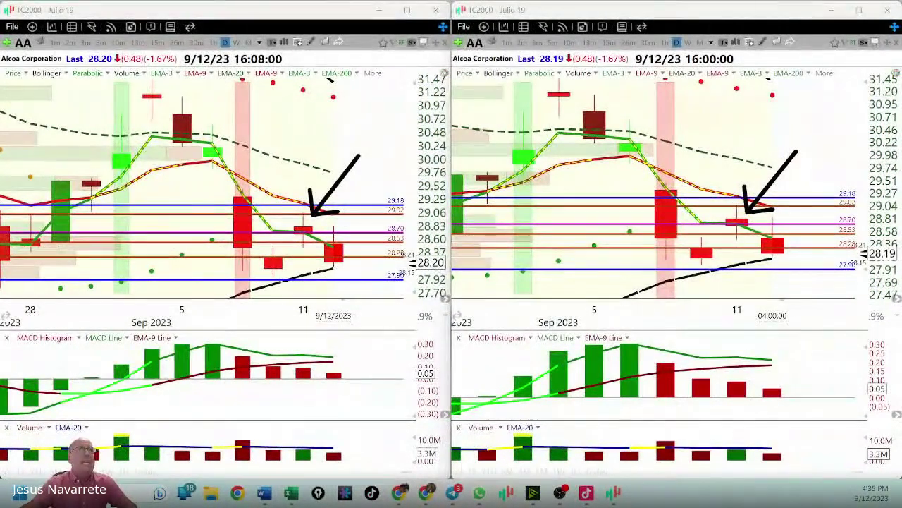
{"action": "key", "text": "Escape"}
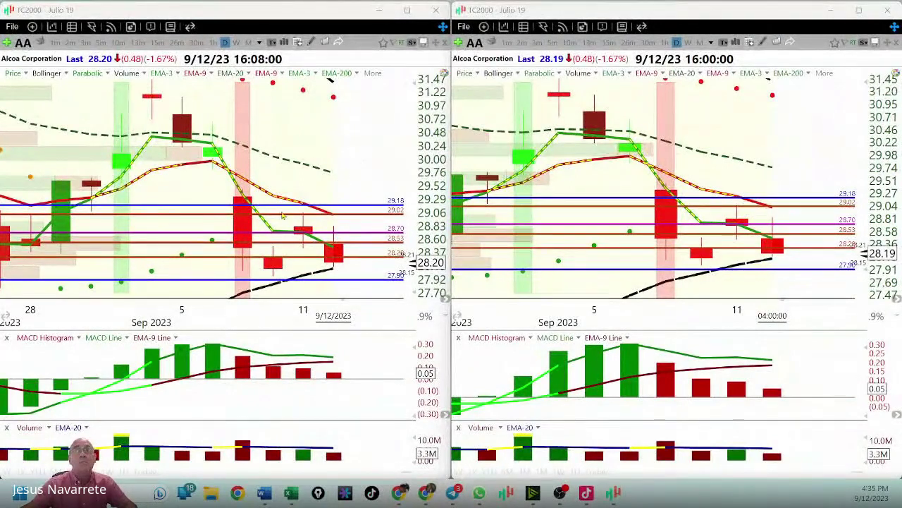
{"action": "left_click_drag", "start_coordinate": [268, 196], "coordinate": [295, 229]}
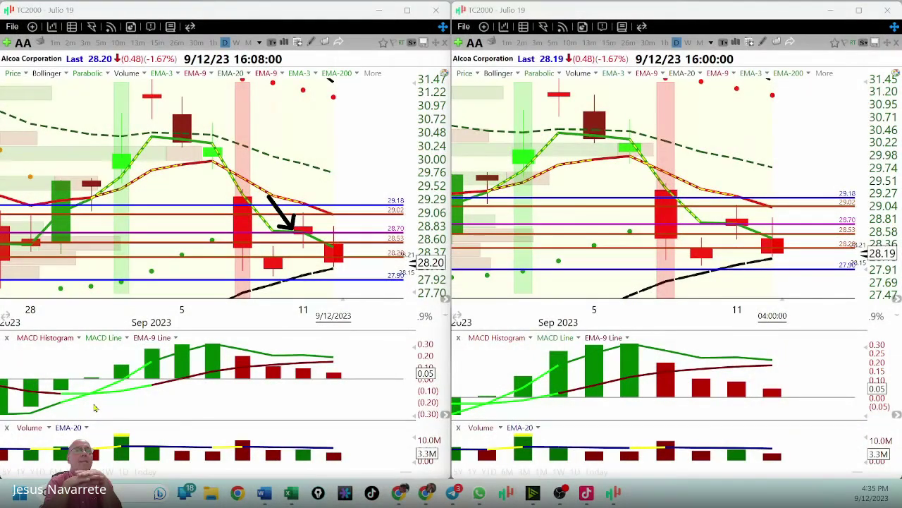
- Switch to Telegram, view the September 12 check list image with its UP and DOWN scores, and return to the AA charts
{"action": "left_click", "coordinate": [448, 496]}
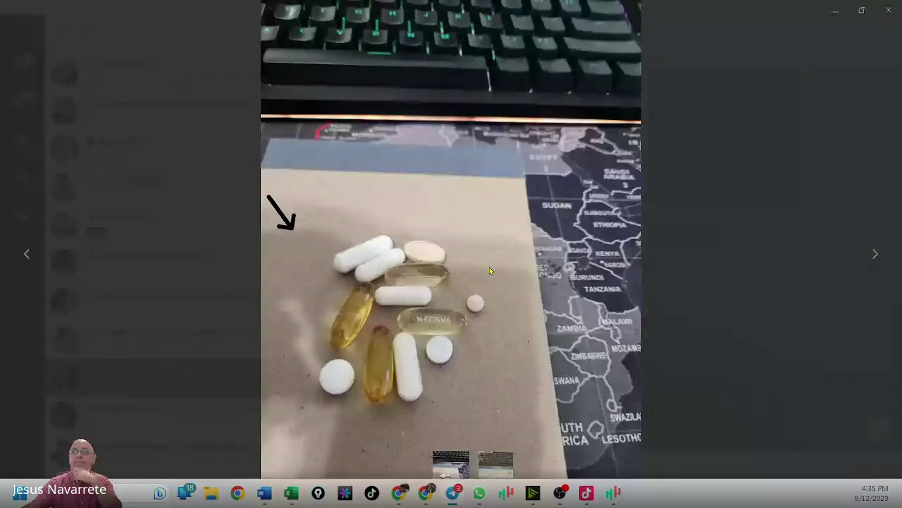
{"action": "key", "text": "Right"}
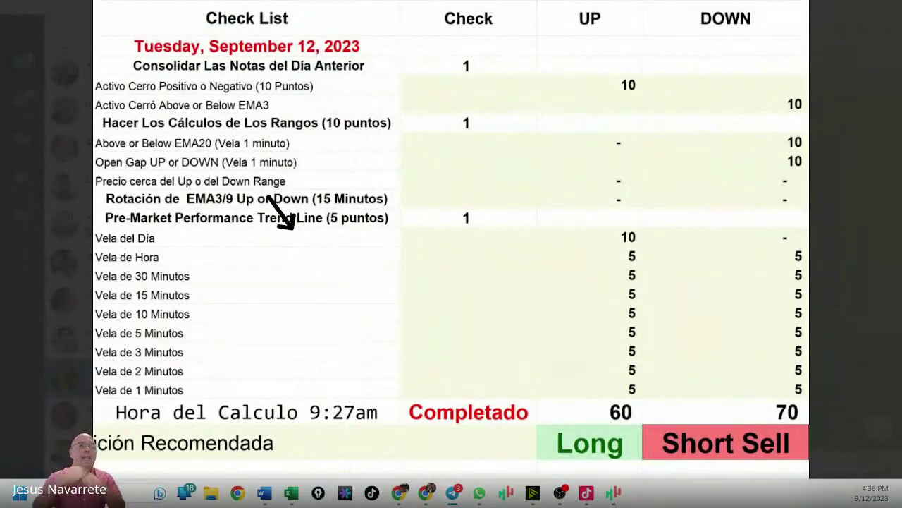
{"action": "key", "text": "Escape"}
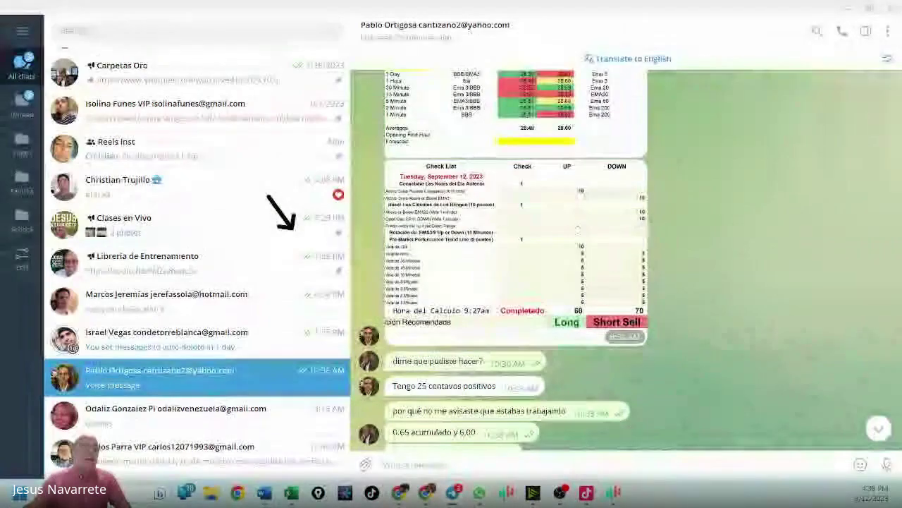
{"action": "key", "text": "alt+Tab"}
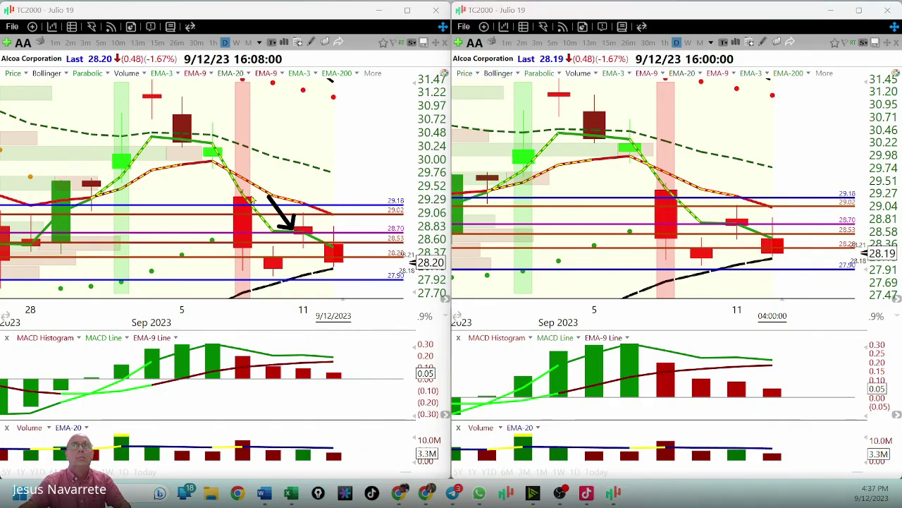
- On the 16:08 chart, draw arrows to the September 11 and red-highlighted candles, one falling from the latest candle, and two rising beneath it
{"action": "left_click_drag", "start_coordinate": [350, 161], "coordinate": [331, 225]}
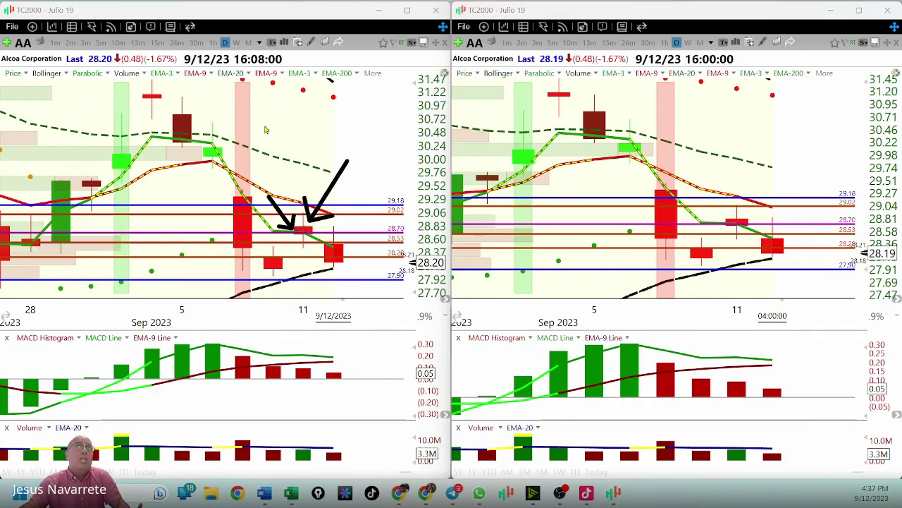
{"action": "left_click_drag", "start_coordinate": [267, 129], "coordinate": [237, 185]}
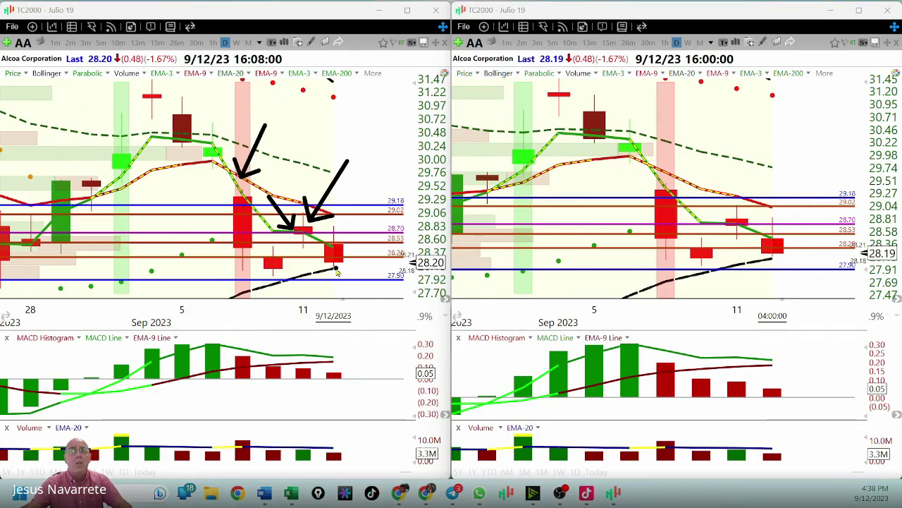
{"action": "left_click_drag", "start_coordinate": [335, 267], "coordinate": [368, 304]}
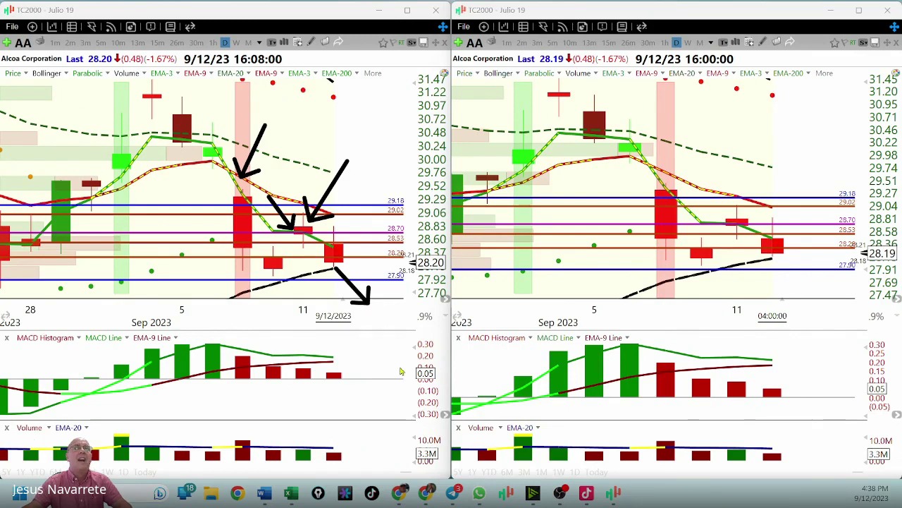
{"action": "mouse_move", "coordinate": [387, 377]}
{"action": "left_mouse_down"}
{"action": "mouse_move", "coordinate": [401, 305]}
{"action": "mouse_move", "coordinate": [395, 320]}
{"action": "left_mouse_up"}
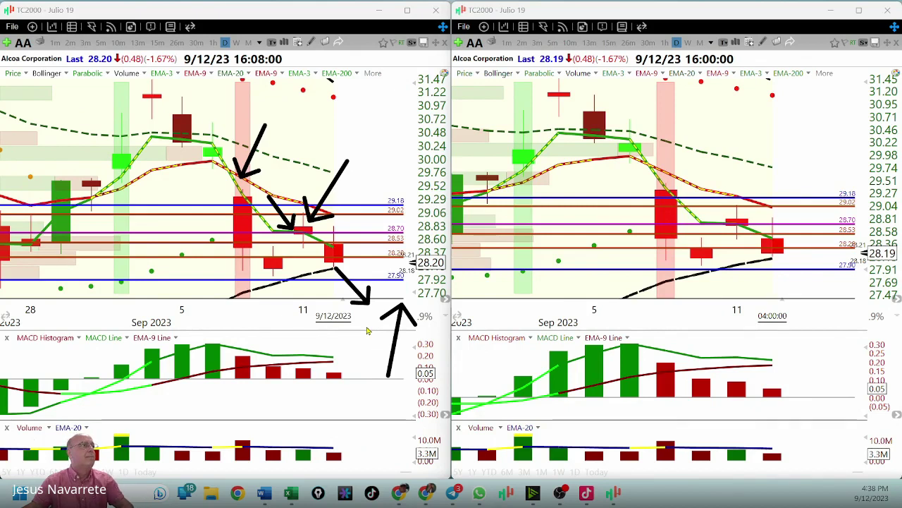
{"action": "mouse_move", "coordinate": [371, 375]}
{"action": "left_mouse_down"}
{"action": "mouse_move", "coordinate": [374, 323]}
{"action": "mouse_move", "coordinate": [384, 326]}
{"action": "left_mouse_up"}
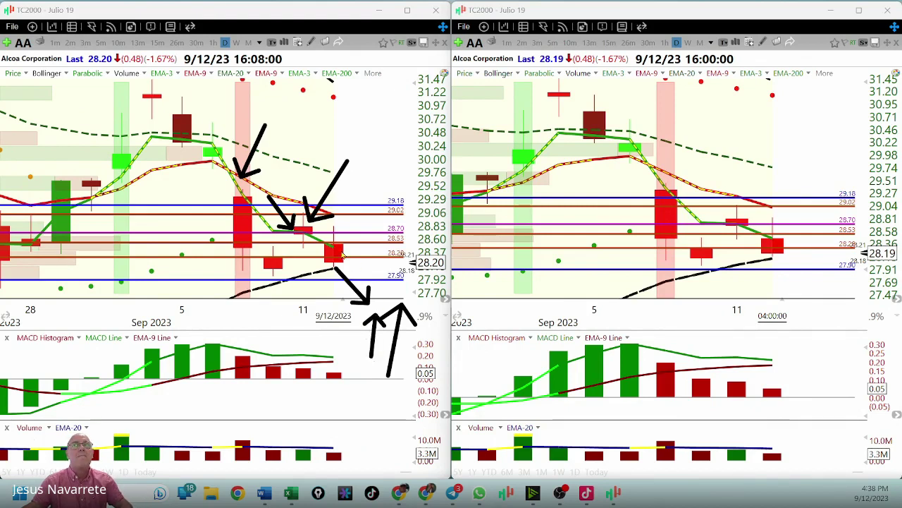
- Draw long arrows tracing the decline to the latest candle on the 16:08 chart and a rise to the green-highlighted candle on the 16:00 chart
{"action": "mouse_move", "coordinate": [384, 227]}
{"action": "left_mouse_down"}
{"action": "mouse_move", "coordinate": [341, 252]}
{"action": "mouse_move", "coordinate": [545, 271]}
{"action": "mouse_move", "coordinate": [527, 150]}
{"action": "left_mouse_up"}
{"action": "left_click_drag", "start_coordinate": [160, 104], "coordinate": [370, 265]}
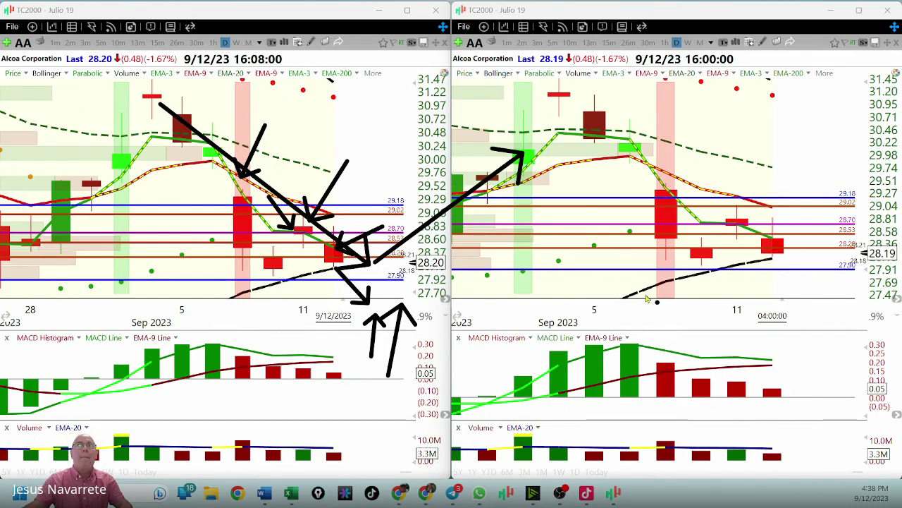
{"action": "left_click_drag", "start_coordinate": [656, 302], "coordinate": [524, 189]}
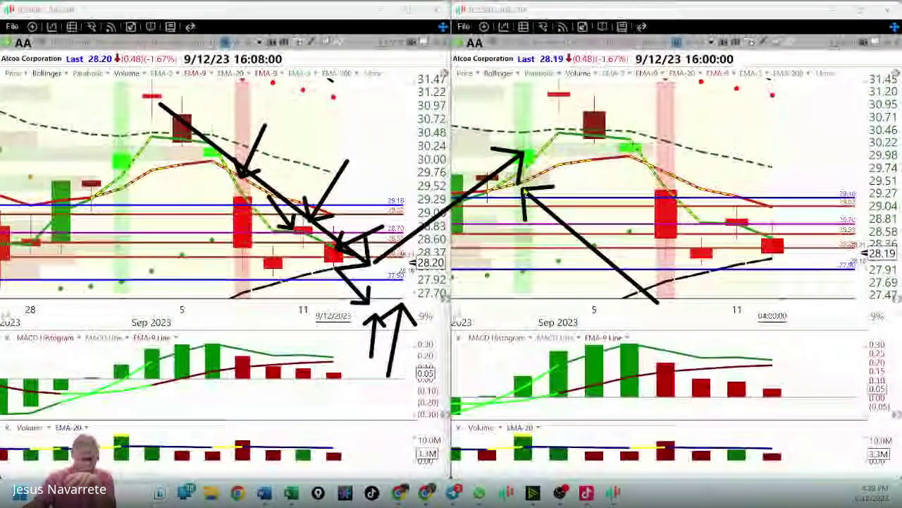
{"action": "left_click_drag", "start_coordinate": [330, 48], "coordinate": [328, 99]}
{"action": "left_click_drag", "start_coordinate": [330, 49], "coordinate": [313, 195]}
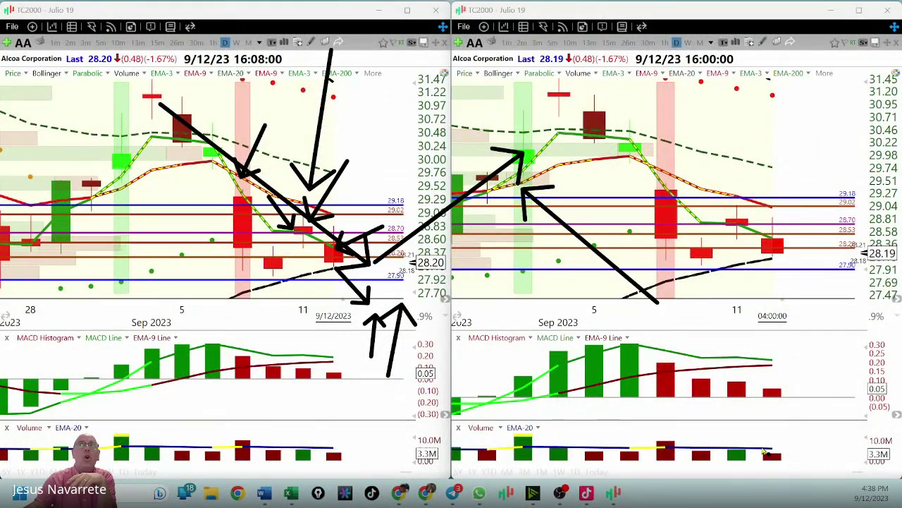
{"action": "left_click_drag", "start_coordinate": [765, 451], "coordinate": [561, 265]}
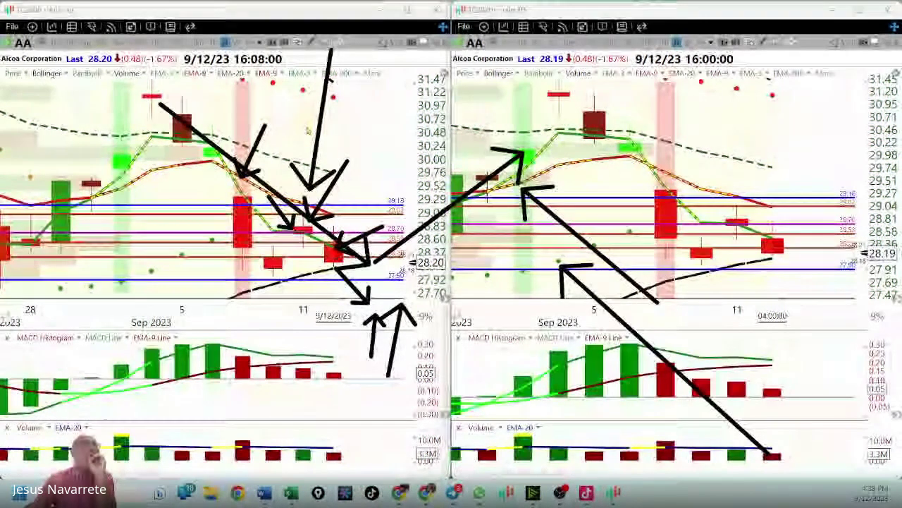
{"action": "left_click_drag", "start_coordinate": [410, 12], "coordinate": [443, 358]}
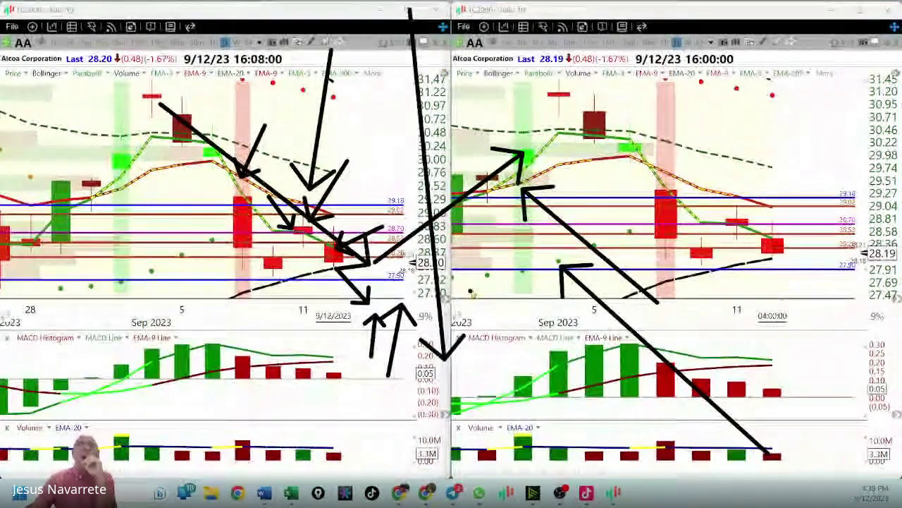
{"action": "left_click_drag", "start_coordinate": [471, 292], "coordinate": [522, 147]}
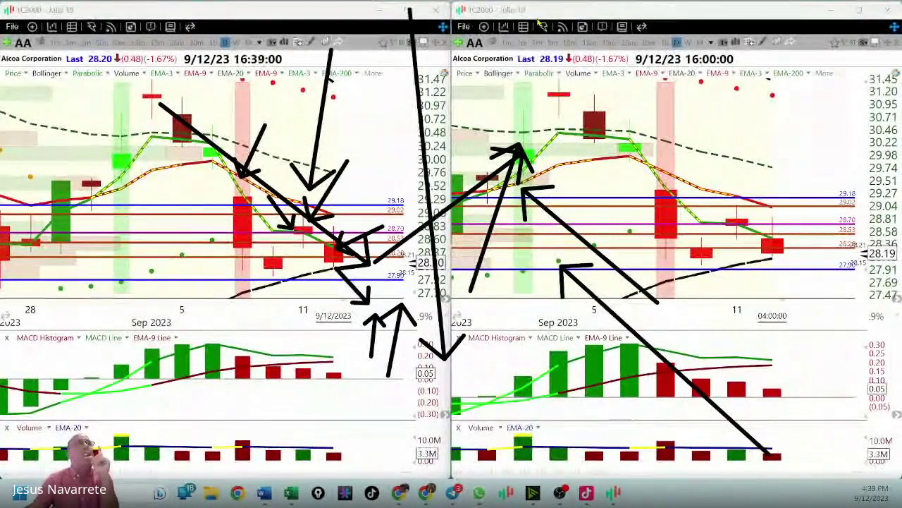
{"action": "mouse_move", "coordinate": [373, 145]}
{"action": "left_mouse_down"}
{"action": "mouse_move", "coordinate": [366, 195]}
{"action": "mouse_move", "coordinate": [374, 215]}
{"action": "mouse_move", "coordinate": [354, 202]}
{"action": "mouse_move", "coordinate": [392, 202]}
{"action": "left_mouse_up"}
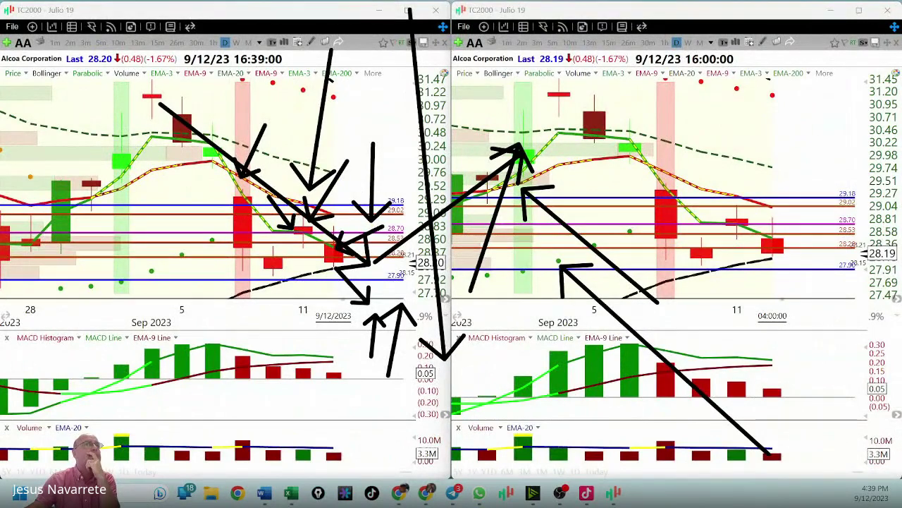
- Clear all the arrows and point a new one at the September 11 candle on the 16:40 AA chart
{"action": "key", "text": "Escape"}
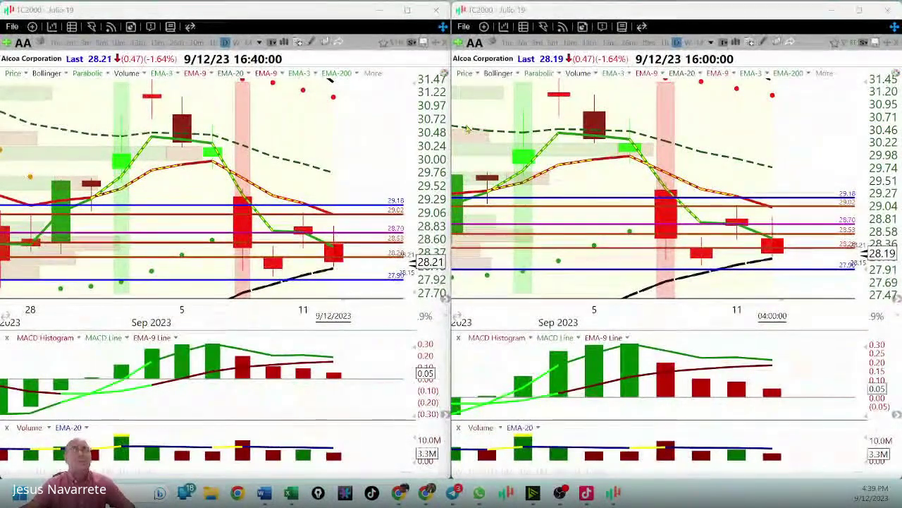
{"action": "left_click_drag", "start_coordinate": [332, 211], "coordinate": [317, 239]}
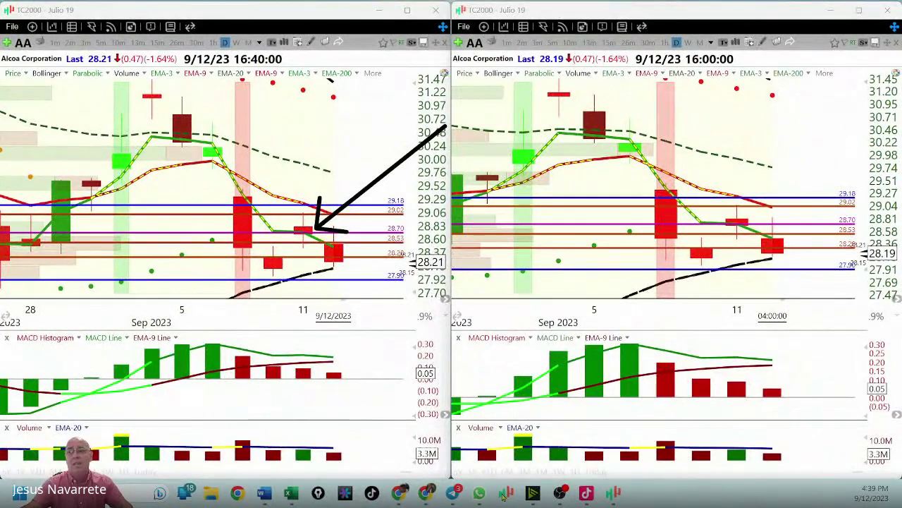
- Switch to Telegram and open the September 11, 10:47 PM Yahoo Finance watchlist screenshot in the Clases en Vivo channel
{"action": "left_click", "coordinate": [452, 493]}
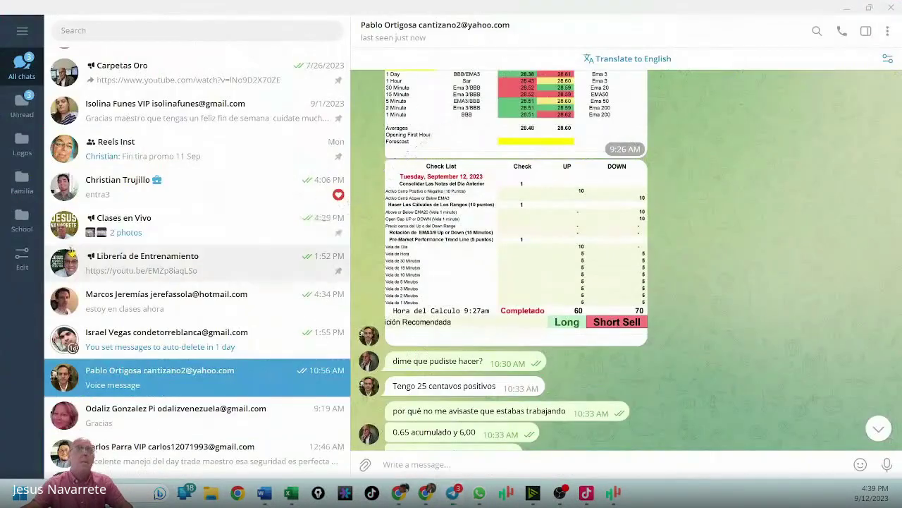
{"action": "left_click", "coordinate": [177, 232]}
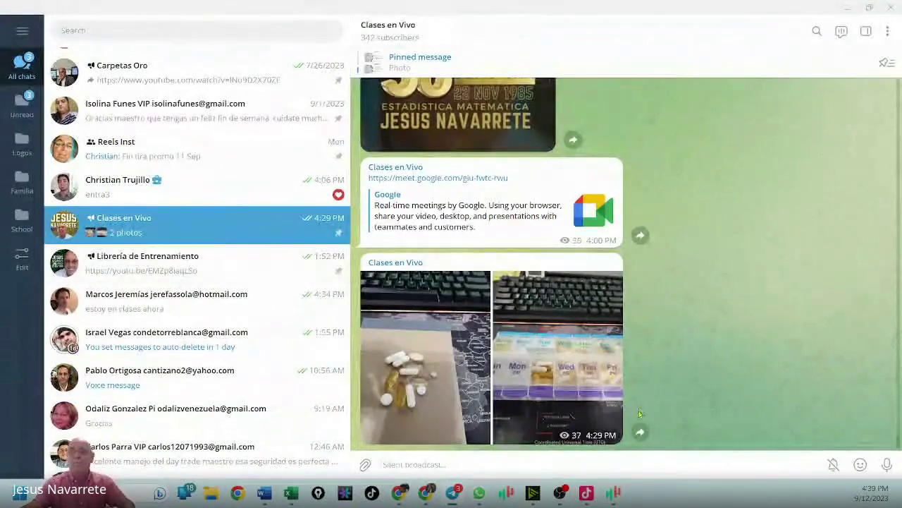
{"action": "scroll", "coordinate": [521, 261], "scroll_direction": "up", "scroll_amount": 10}
{"action": "scroll", "coordinate": [521, 261], "scroll_direction": "up", "scroll_amount": 10}
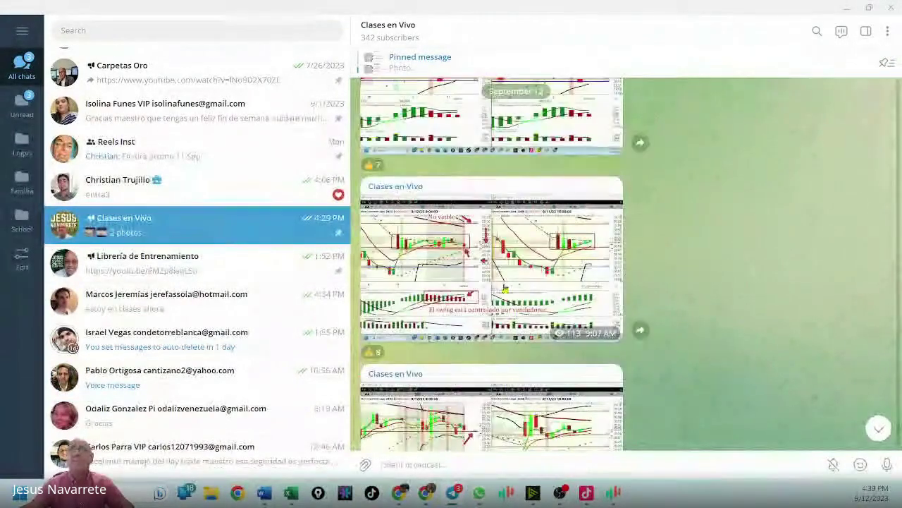
{"action": "scroll", "coordinate": [471, 248], "scroll_direction": "up", "scroll_amount": 10}
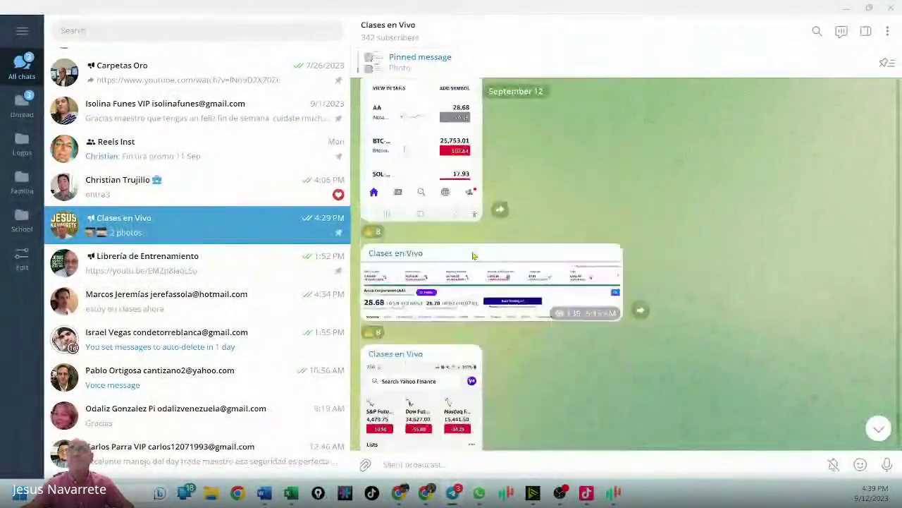
{"action": "scroll", "coordinate": [469, 272], "scroll_direction": "up", "scroll_amount": 3}
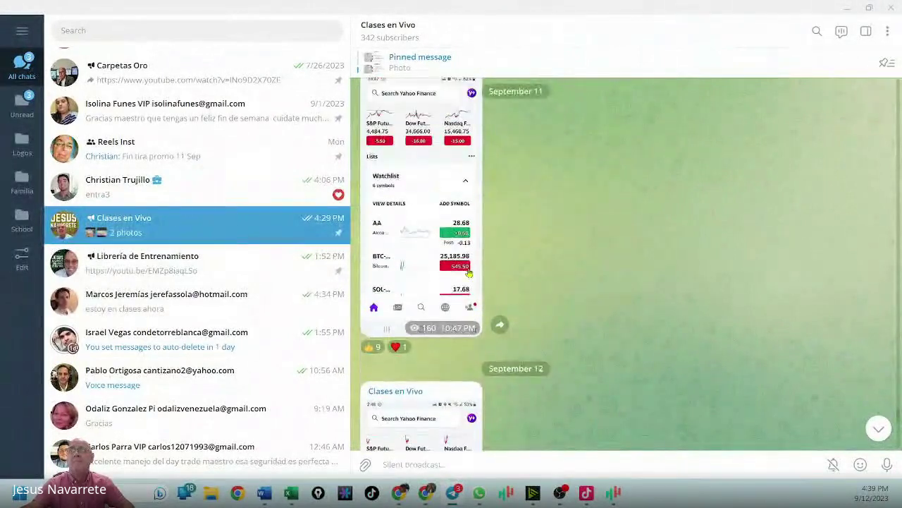
{"action": "left_click", "coordinate": [434, 240]}
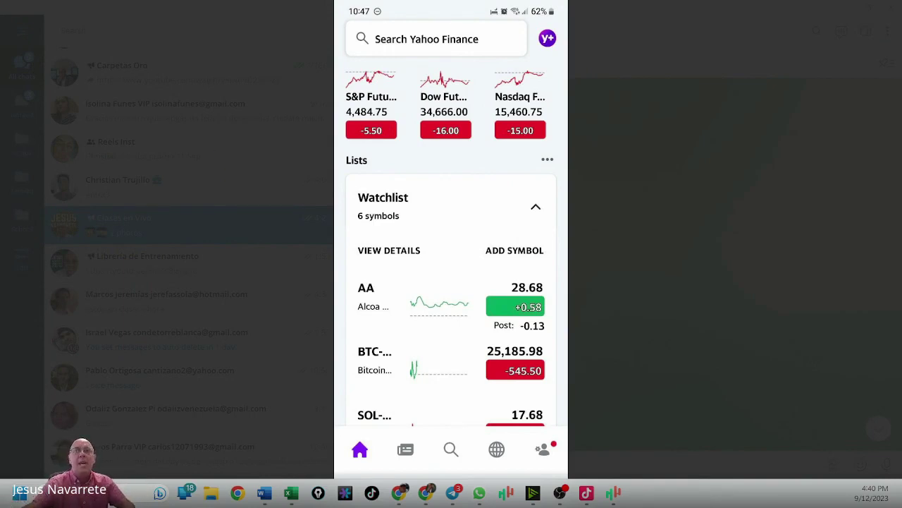
- Point arrows at the Dow futures change and AA's post-market change in the screenshot, and clear both arrows
{"action": "mouse_move", "coordinate": [483, 216]}
{"action": "left_mouse_down"}
{"action": "mouse_move", "coordinate": [455, 155]}
{"action": "mouse_move", "coordinate": [421, 167]}
{"action": "left_mouse_up"}
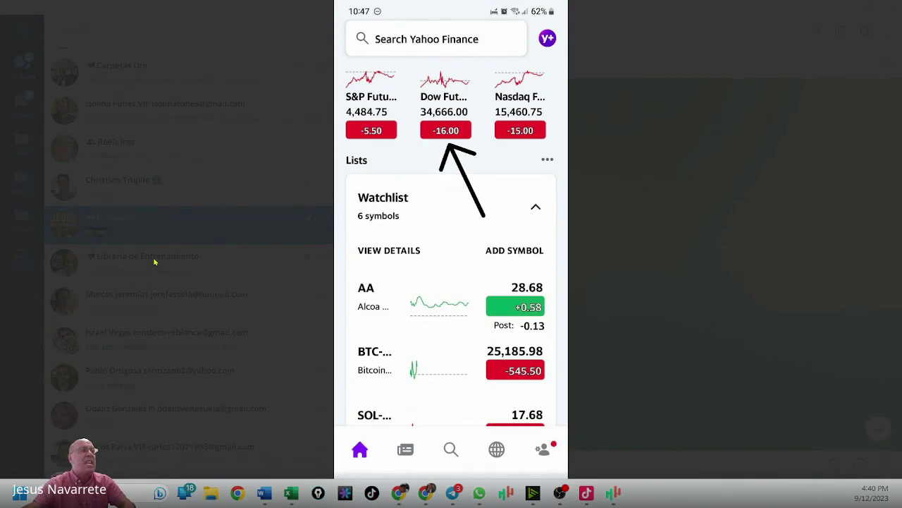
{"action": "left_click_drag", "start_coordinate": [682, 283], "coordinate": [557, 326]}
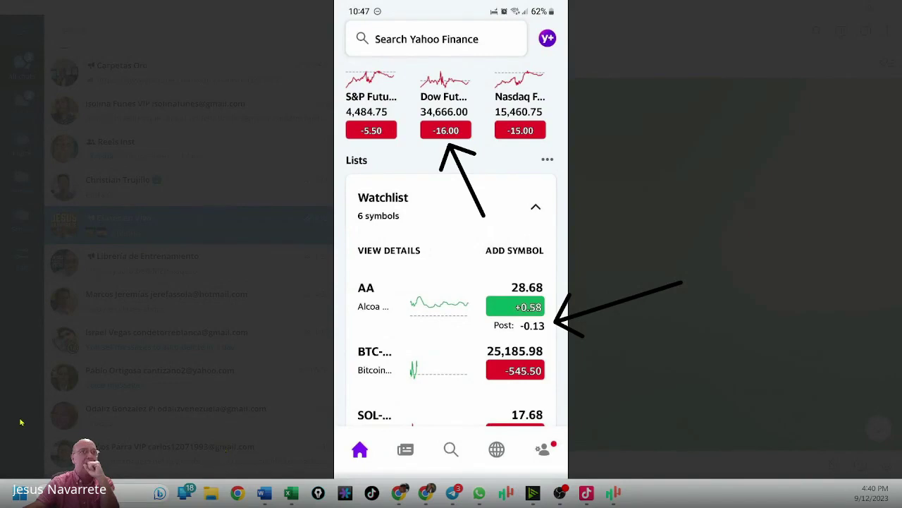
{"action": "key", "text": "Escape"}
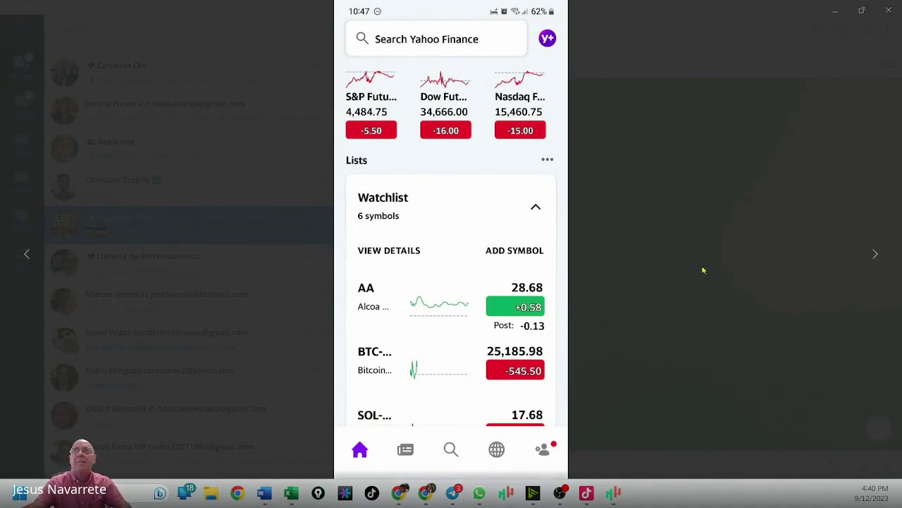
- Page forward through the September 12 pre-market Yahoo Finance screenshots to the AA daily chart captioned "Apertura Neutral"
{"action": "left_click", "coordinate": [872, 257]}
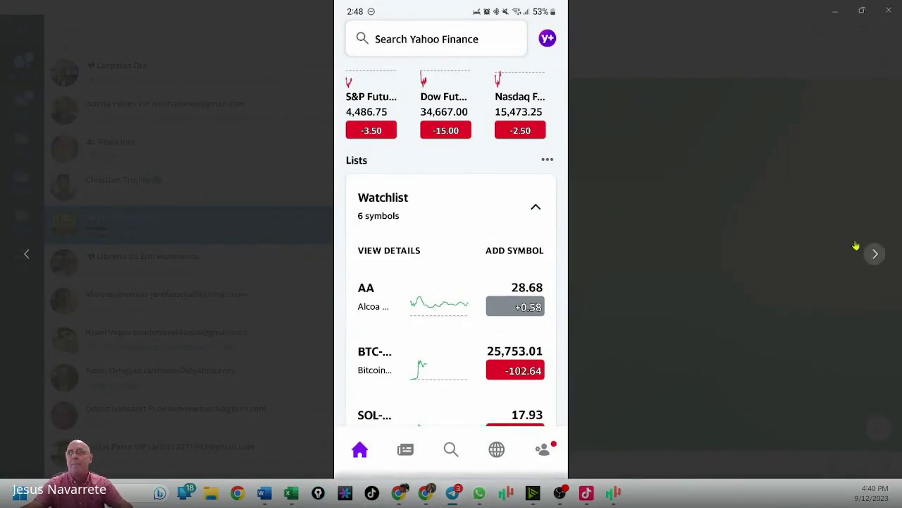
{"action": "left_click", "coordinate": [875, 256]}
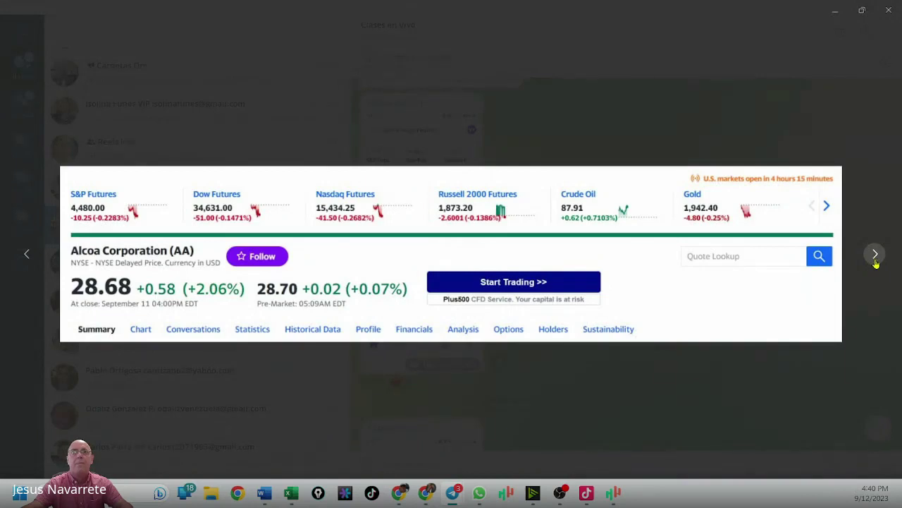
{"action": "left_click", "coordinate": [876, 262]}
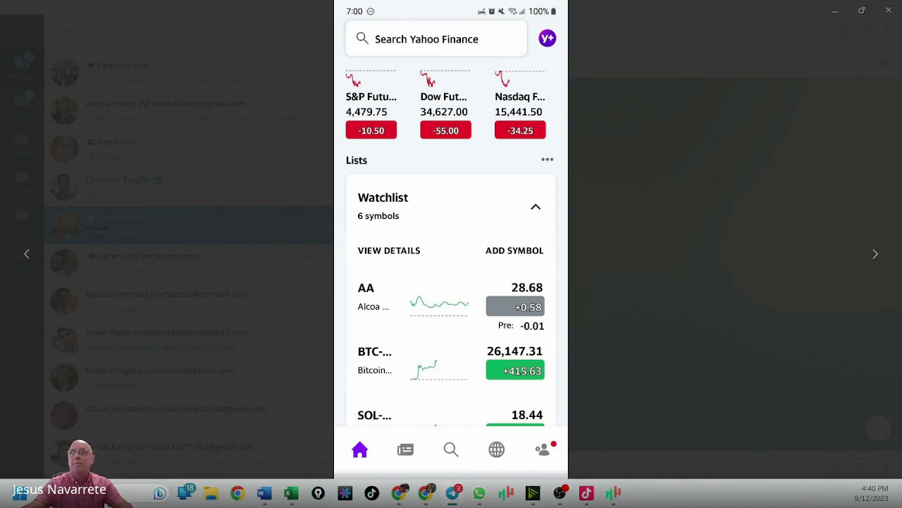
{"action": "left_click", "coordinate": [875, 255]}
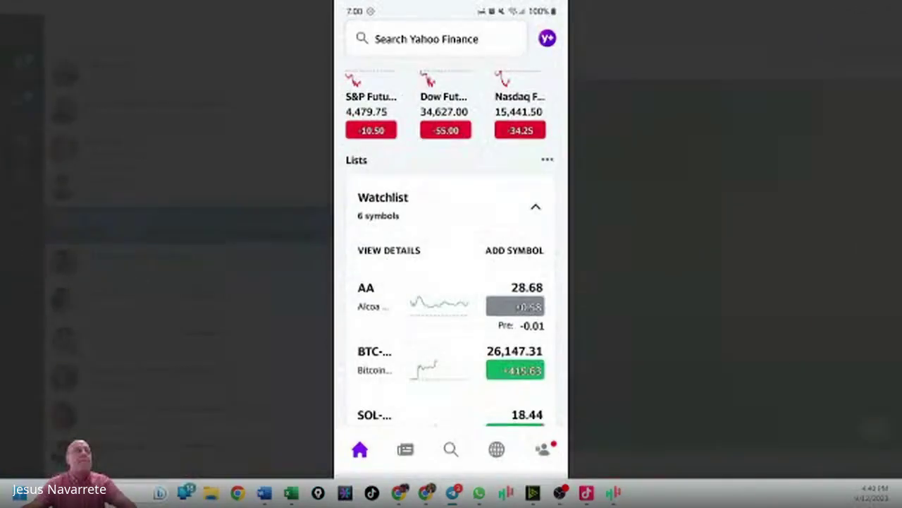
{"action": "left_click", "coordinate": [872, 255]}
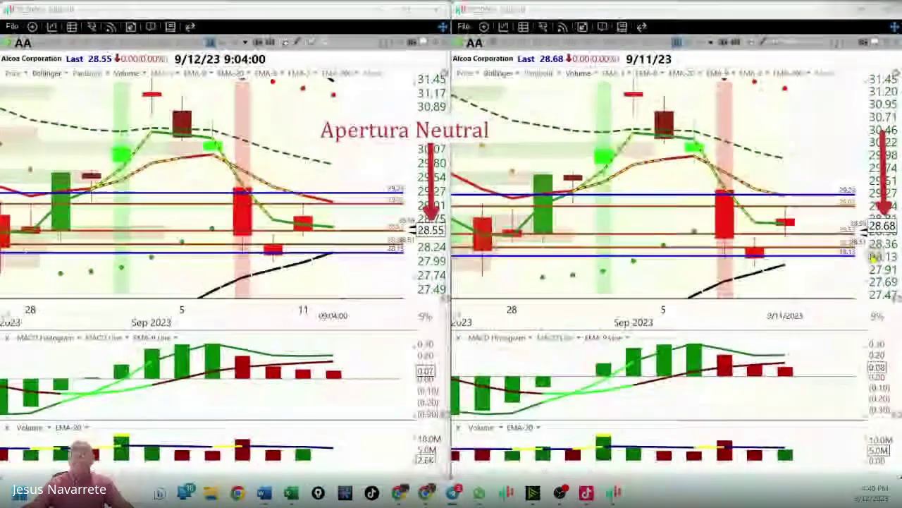
{"action": "left_click", "coordinate": [873, 258]}
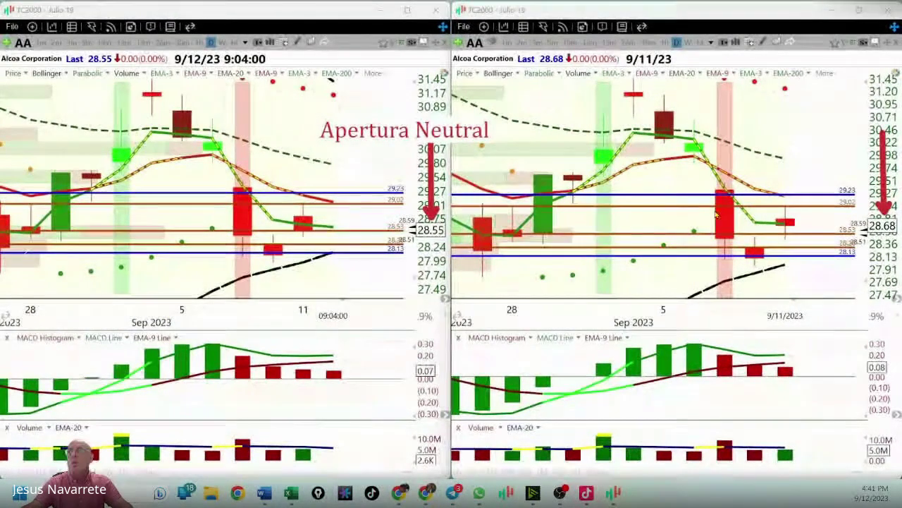
- Advance to the "No viable" hourly AA screenshot and point arrows at the latest red MACD bar and the first and last rising green bars
{"action": "key", "text": "Right"}
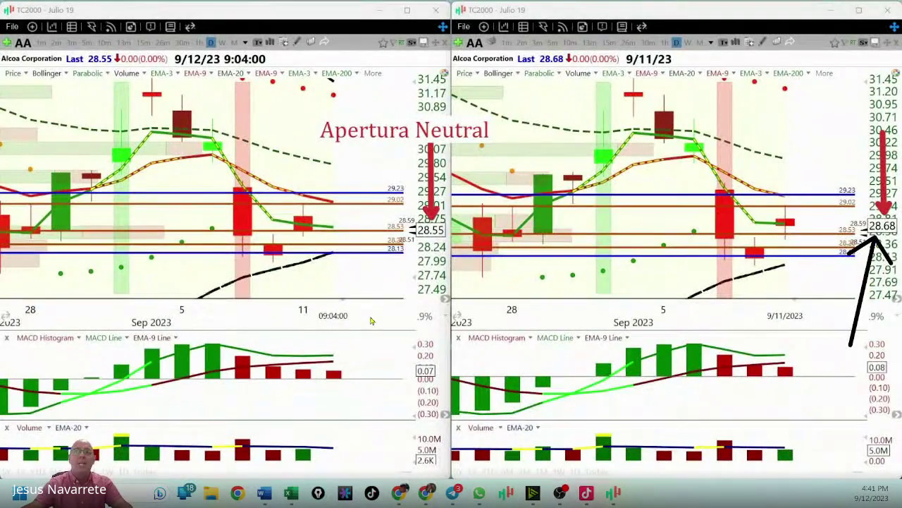
{"action": "key", "text": "Right"}
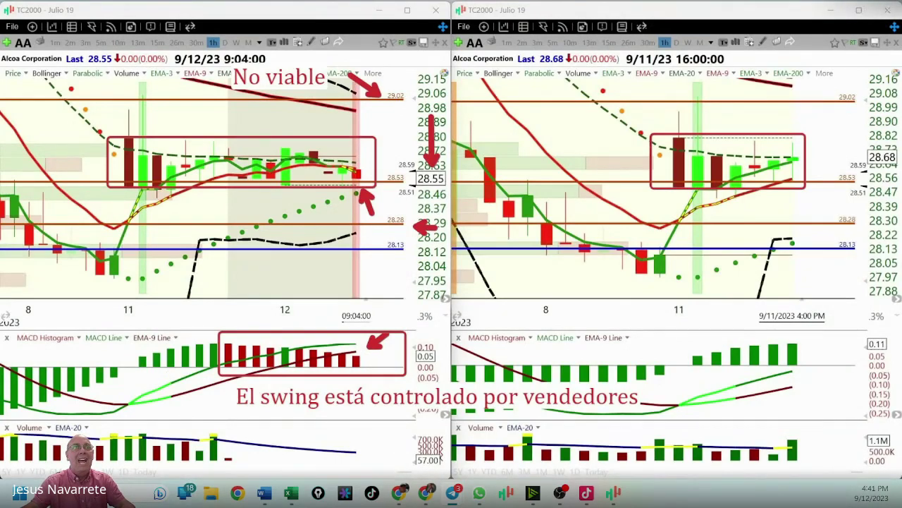
{"action": "mouse_move", "coordinate": [381, 499]}
{"action": "left_mouse_down"}
{"action": "mouse_move", "coordinate": [315, 435]}
{"action": "mouse_move", "coordinate": [357, 474]}
{"action": "mouse_move", "coordinate": [448, 422]}
{"action": "mouse_move", "coordinate": [550, 409]}
{"action": "mouse_move", "coordinate": [486, 413]}
{"action": "mouse_move", "coordinate": [313, 335]}
{"action": "mouse_move", "coordinate": [233, 352]}
{"action": "mouse_move", "coordinate": [361, 362]}
{"action": "mouse_move", "coordinate": [231, 355]}
{"action": "mouse_move", "coordinate": [368, 361]}
{"action": "mouse_move", "coordinate": [361, 366]}
{"action": "left_mouse_up"}
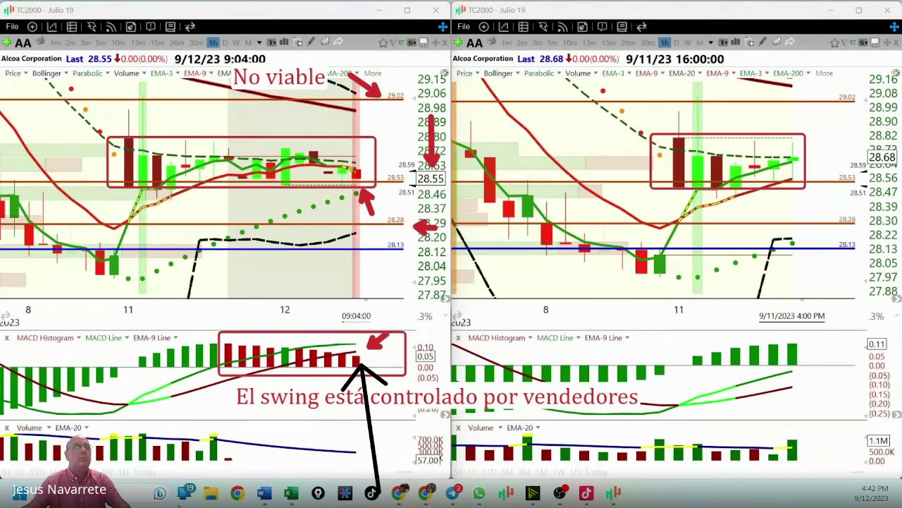
{"action": "left_click_drag", "start_coordinate": [774, 427], "coordinate": [697, 365]}
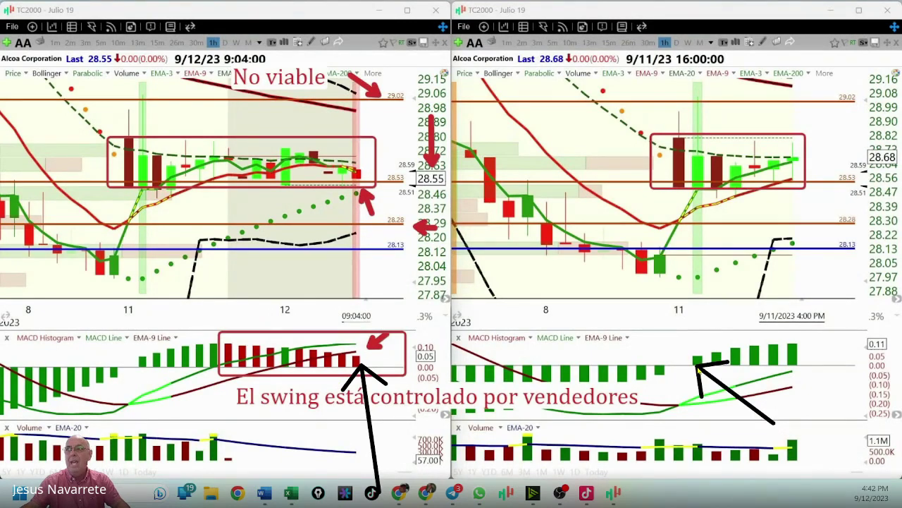
{"action": "left_click_drag", "start_coordinate": [774, 422], "coordinate": [795, 369]}
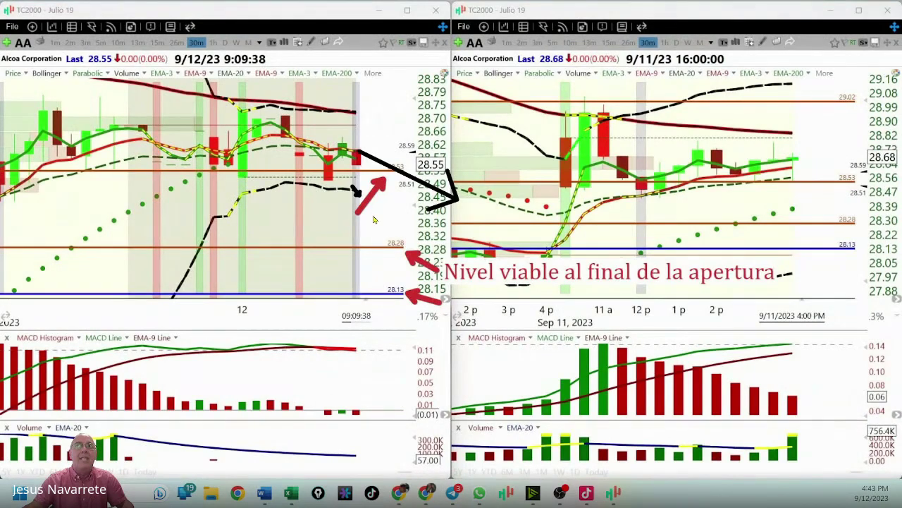
- On the 30-minute AA screenshot, draw an arrow descending from the latest candle past the 28.13 level, and undo the drawn arrows
{"action": "left_click_drag", "start_coordinate": [353, 187], "coordinate": [430, 334]}
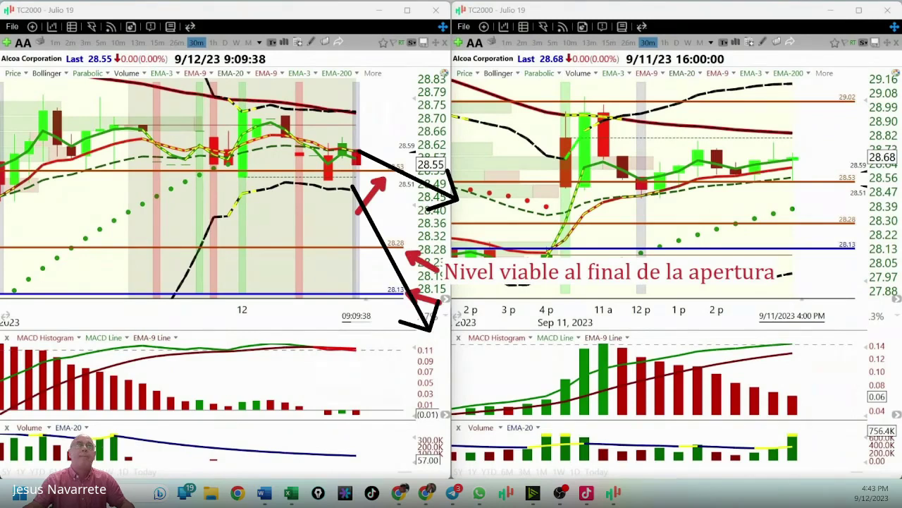
{"action": "key", "text": "ctrl+z"}
{"action": "key", "text": "ctrl+z"}
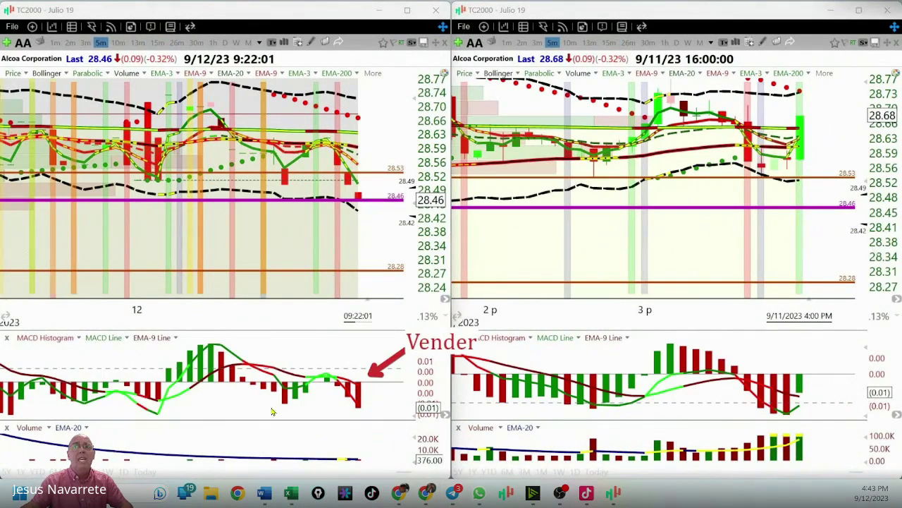
- On the 5-minute "Vender" screenshot, point arrows at the latest falling MACD bars and at the latest volume bar
{"action": "mouse_move", "coordinate": [304, 451]}
{"action": "left_mouse_down"}
{"action": "mouse_move", "coordinate": [338, 416]}
{"action": "mouse_move", "coordinate": [353, 418]}
{"action": "left_mouse_up"}
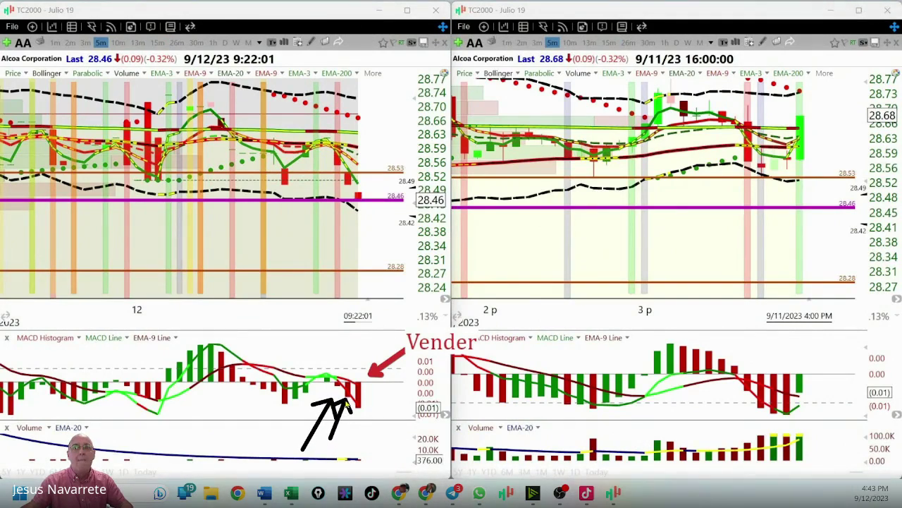
{"action": "mouse_move", "coordinate": [358, 459]}
{"action": "left_mouse_down"}
{"action": "mouse_move", "coordinate": [358, 409]}
{"action": "mouse_move", "coordinate": [370, 423]}
{"action": "left_mouse_up"}
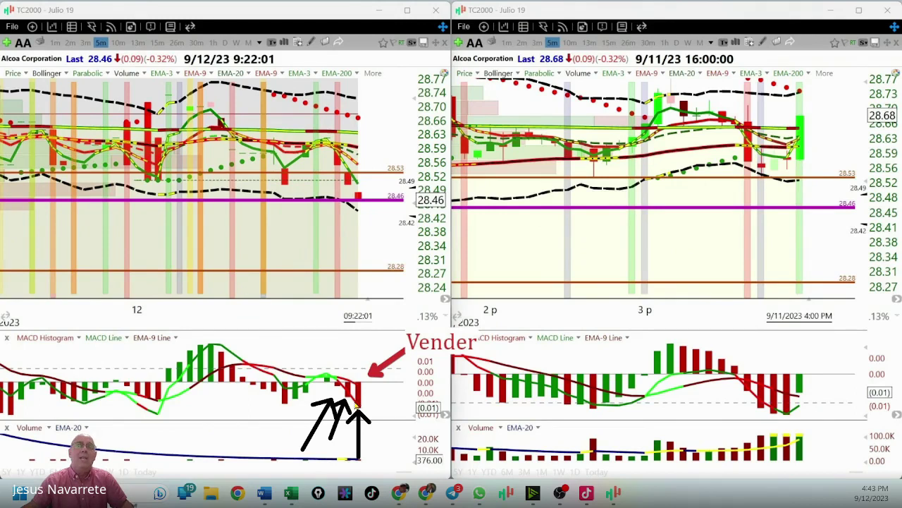
{"action": "left_click_drag", "start_coordinate": [403, 421], "coordinate": [356, 460]}
{"action": "left_click_drag", "start_coordinate": [378, 460], "coordinate": [356, 462]}
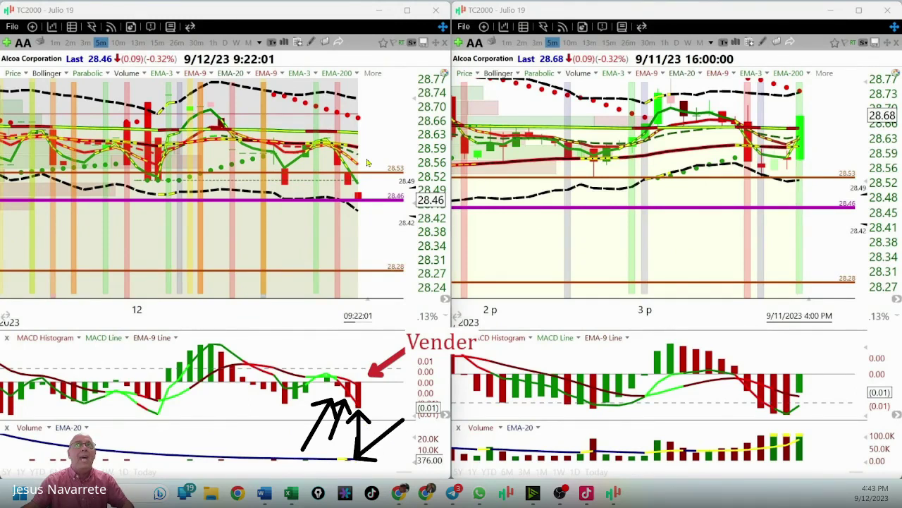
- Point arrows at the last three falling price candles on the 9:22:01 AA chart
{"action": "left_click_drag", "start_coordinate": [388, 107], "coordinate": [343, 144]}
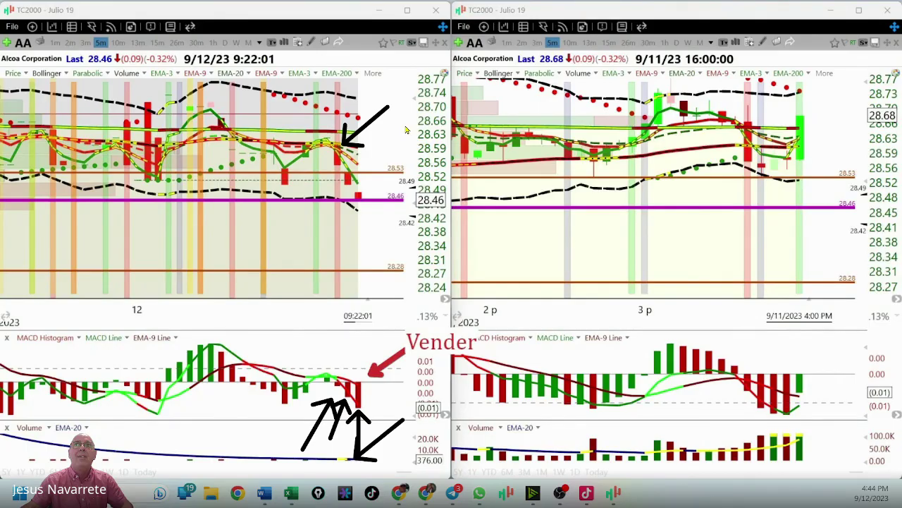
{"action": "left_click_drag", "start_coordinate": [398, 124], "coordinate": [360, 158]}
{"action": "left_click_drag", "start_coordinate": [428, 148], "coordinate": [371, 191]}
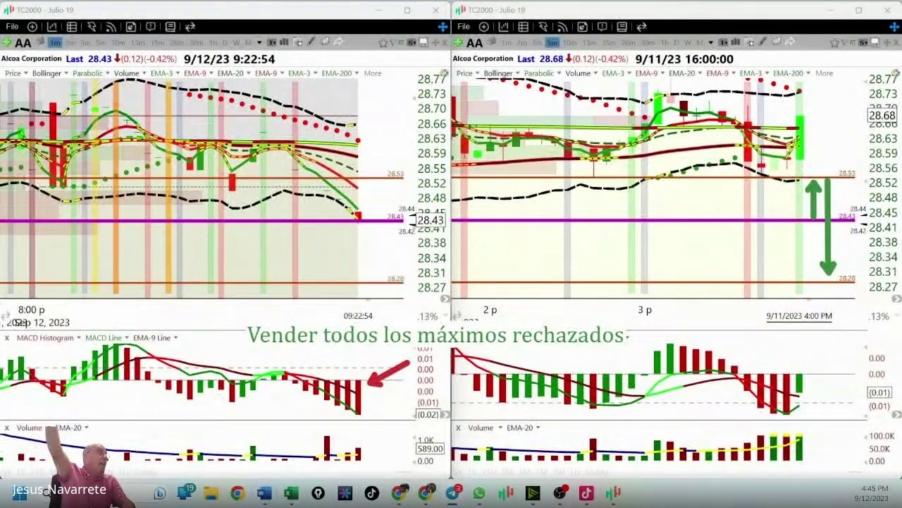
- Reopen the 9:23 AM "Vender todos los máximos rechazados" screenshot from the Clases en Vivo channel and point two arrows at the 28.53 level
{"action": "key", "text": "alt+Tab"}
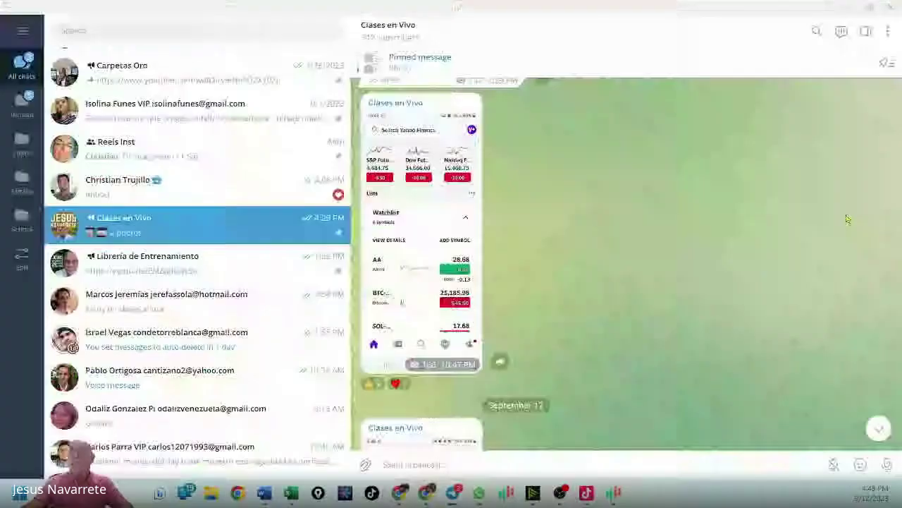
{"action": "scroll", "coordinate": [593, 361], "scroll_direction": "down", "scroll_amount": 10}
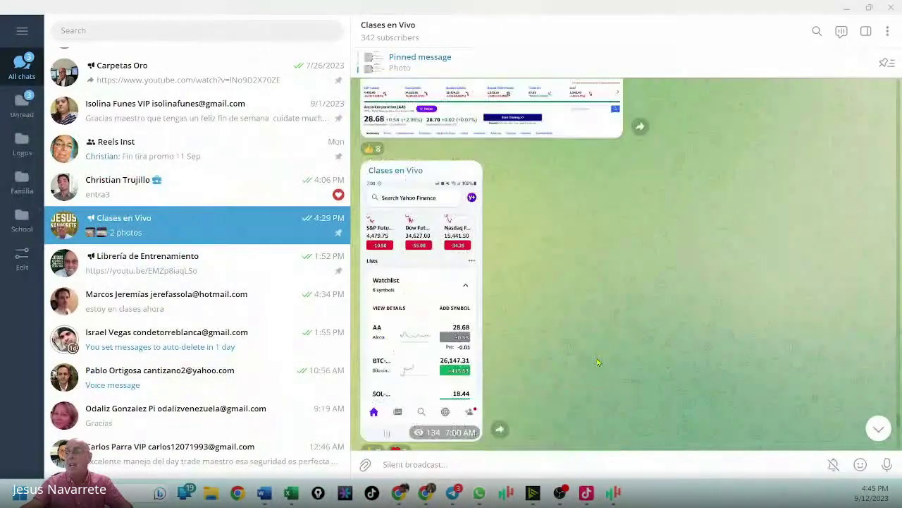
{"action": "scroll", "coordinate": [594, 361], "scroll_direction": "down", "scroll_amount": 3}
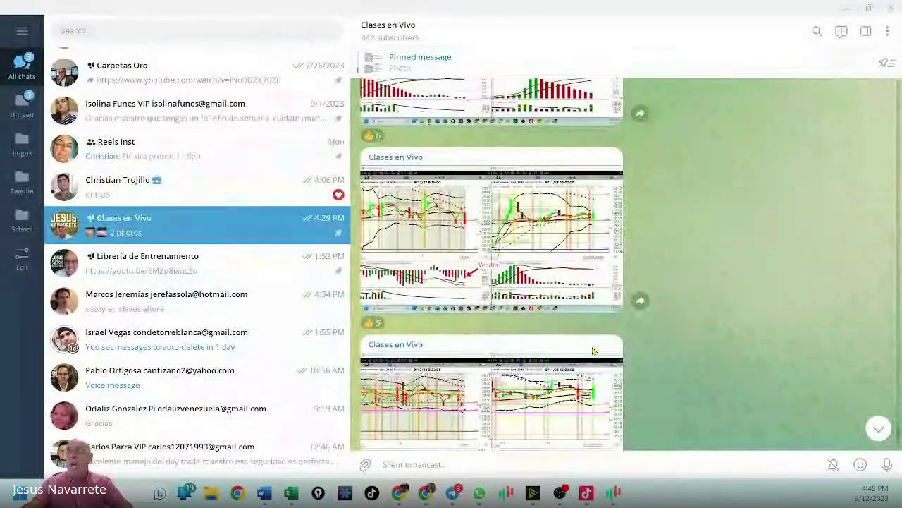
{"action": "scroll", "coordinate": [597, 351], "scroll_direction": "down", "scroll_amount": 3}
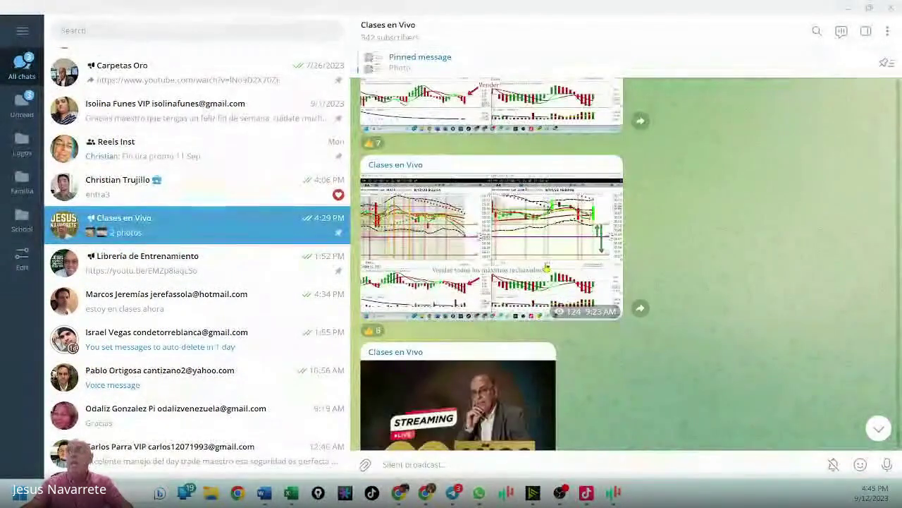
{"action": "key", "text": "alt+Tab"}
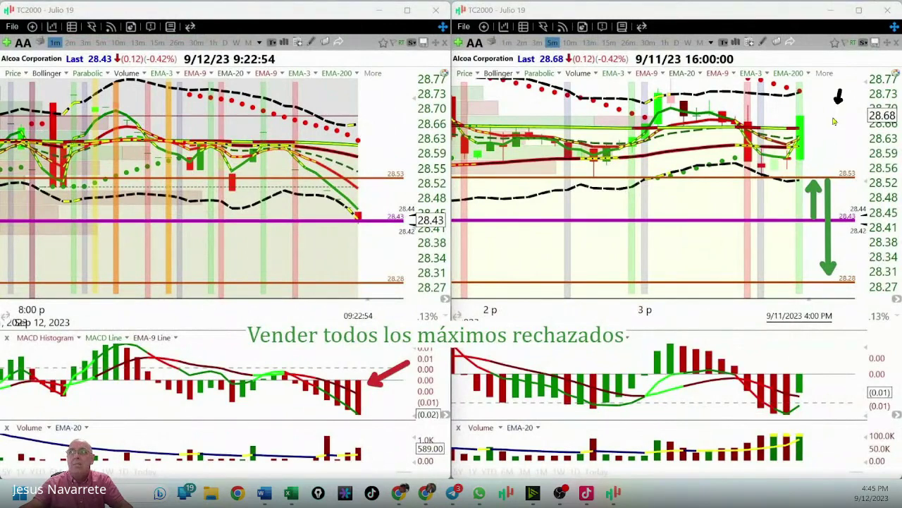
{"action": "left_click_drag", "start_coordinate": [834, 121], "coordinate": [816, 173]}
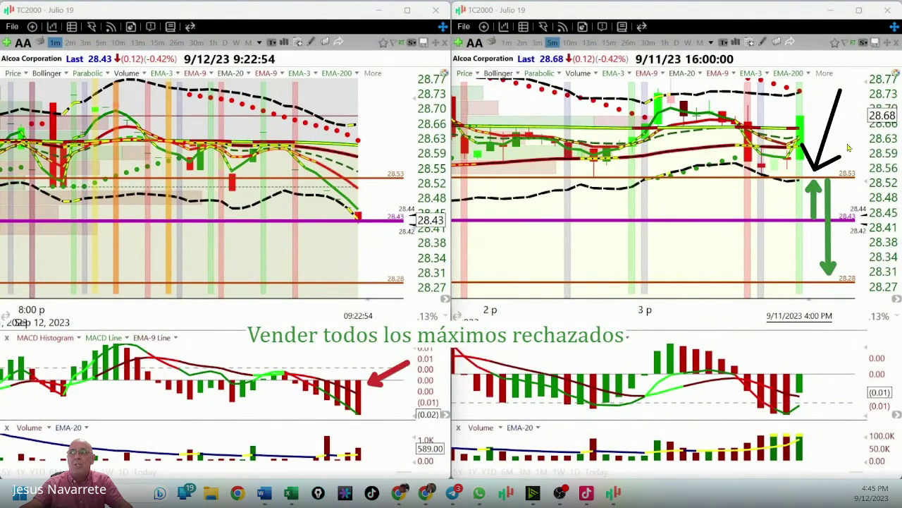
{"action": "mouse_move", "coordinate": [853, 134]}
{"action": "left_mouse_down"}
{"action": "mouse_move", "coordinate": [836, 174]}
{"action": "mouse_move", "coordinate": [853, 170]}
{"action": "left_mouse_up"}
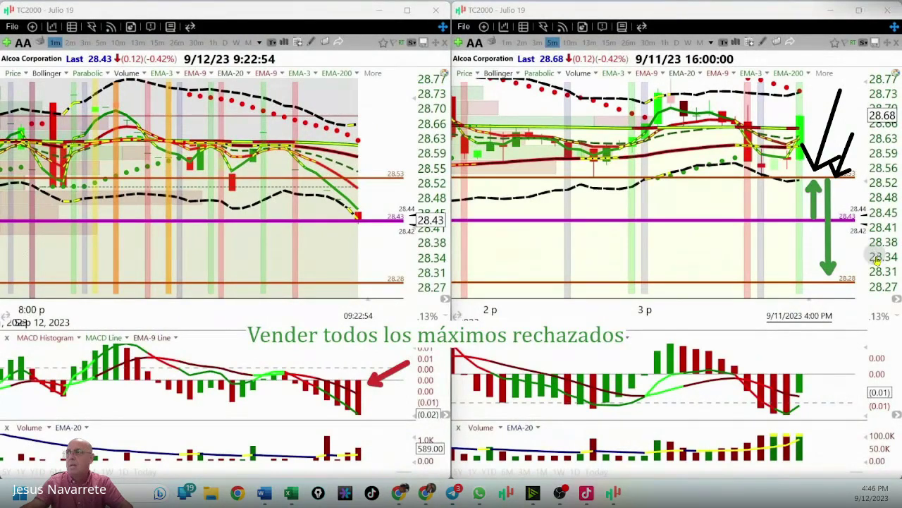
- Close the photo viewer and delete the 4:29 PM pill photos post from the Clases en Vivo channel
{"action": "key", "text": "alt+Tab"}
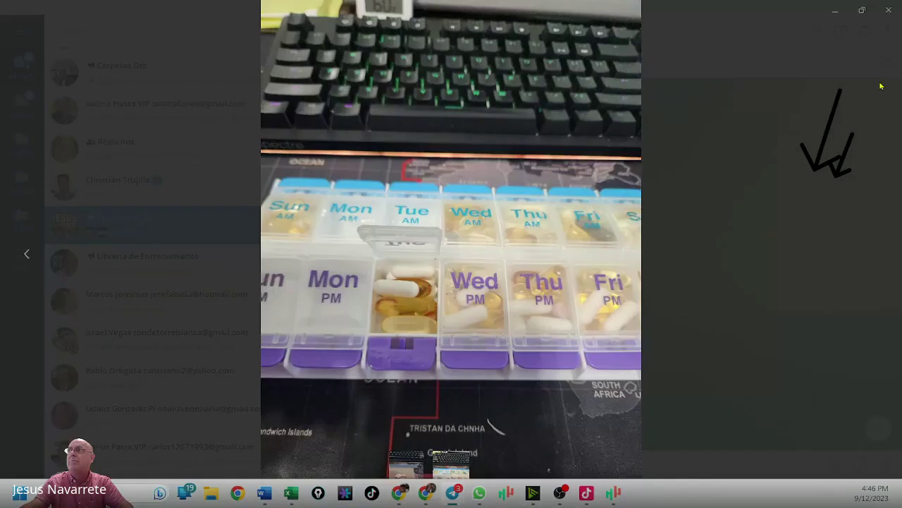
{"action": "left_click", "coordinate": [886, 10]}
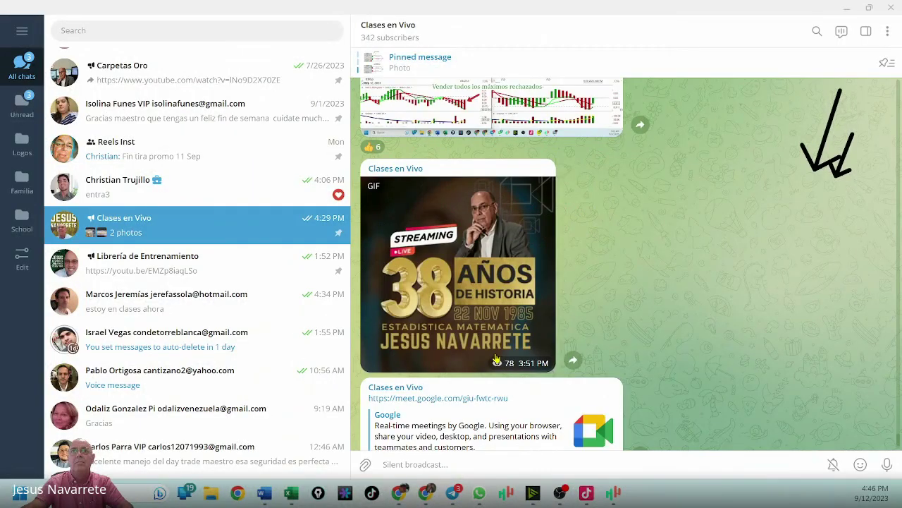
{"action": "scroll", "coordinate": [459, 352], "scroll_direction": "down", "scroll_amount": 3}
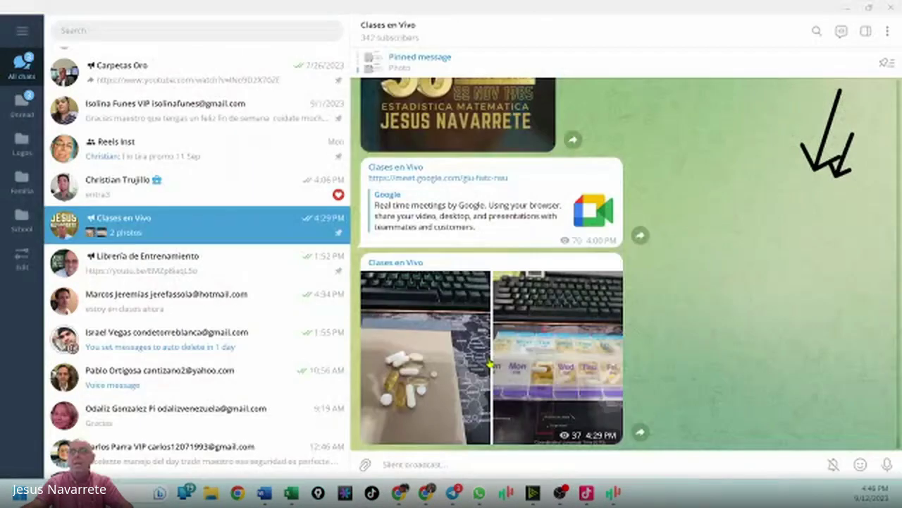
{"action": "left_click", "coordinate": [395, 342]}
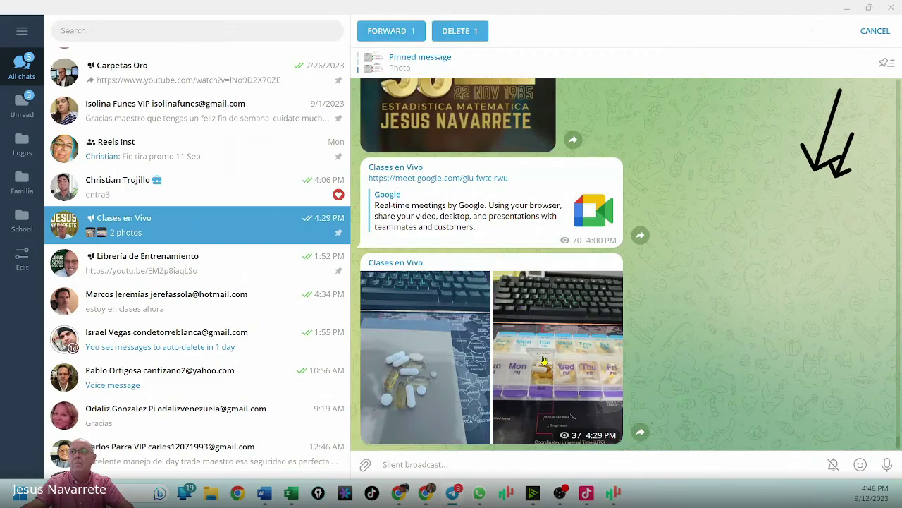
{"action": "left_click", "coordinate": [459, 31]}
{"action": "left_click", "coordinate": [519, 266]}
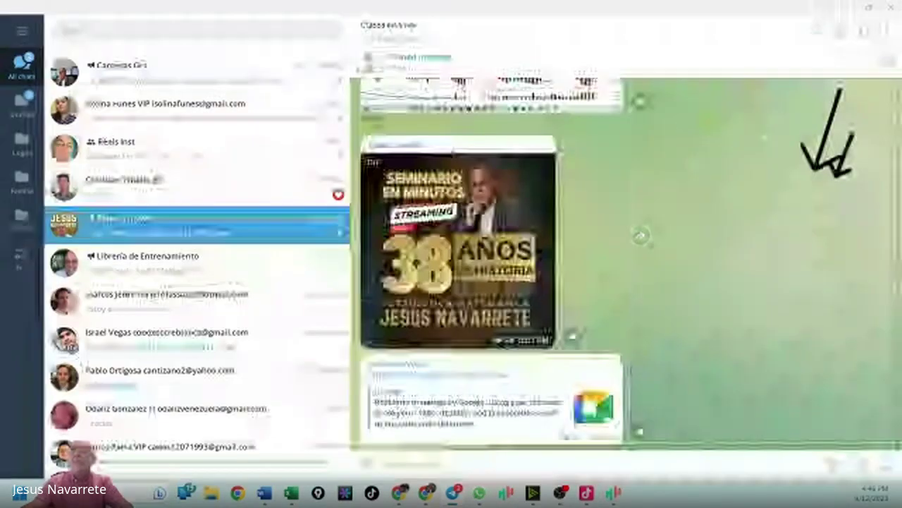
- Switch to TC2000 and set both AA charts to the 5-minute timeframe
{"action": "key", "text": "alt+Tab"}
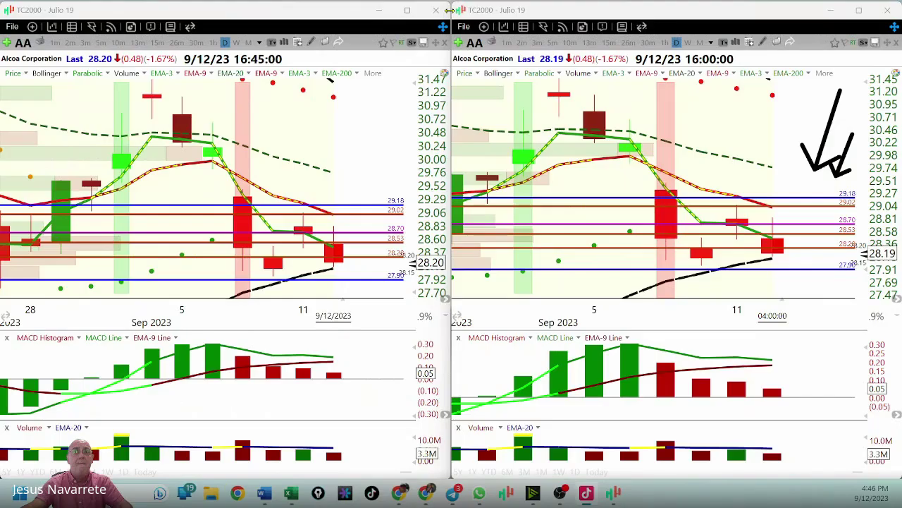
{"action": "left_click", "coordinate": [100, 42]}
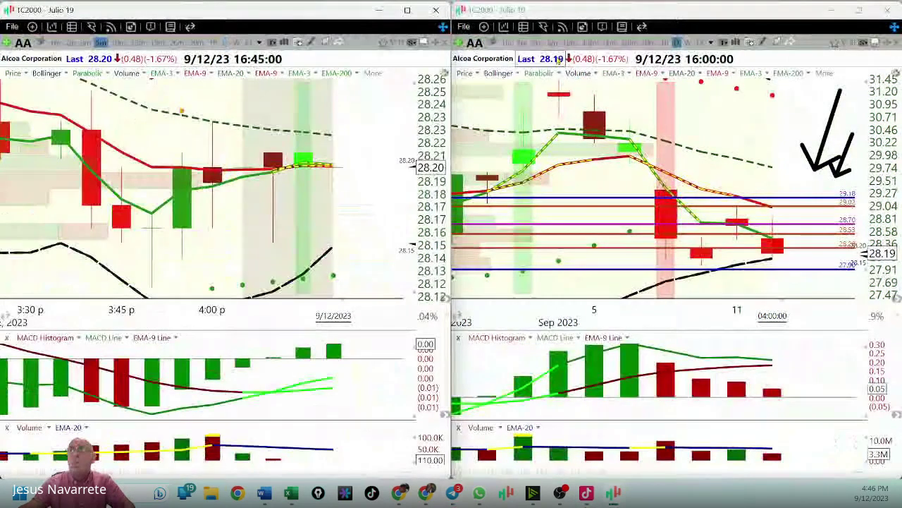
{"action": "left_click", "coordinate": [554, 44]}
{"action": "left_click", "coordinate": [553, 43]}
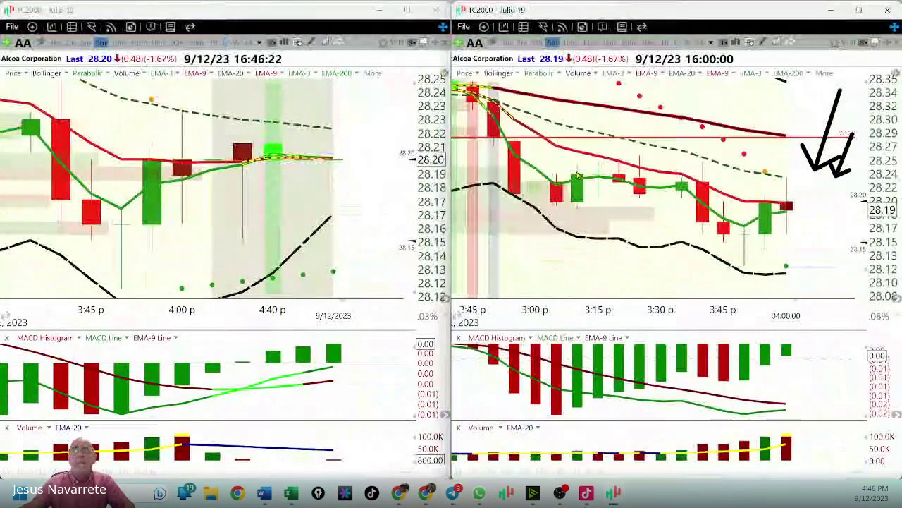
- Move both 5-minute AA charts back to the 9/12/23 morning session ending at 10:45 and examine the price action after the open
{"action": "scroll", "coordinate": [121, 249], "scroll_direction": "down", "scroll_amount": 3}
{"action": "scroll", "coordinate": [122, 249], "scroll_direction": "down", "scroll_amount": 5}
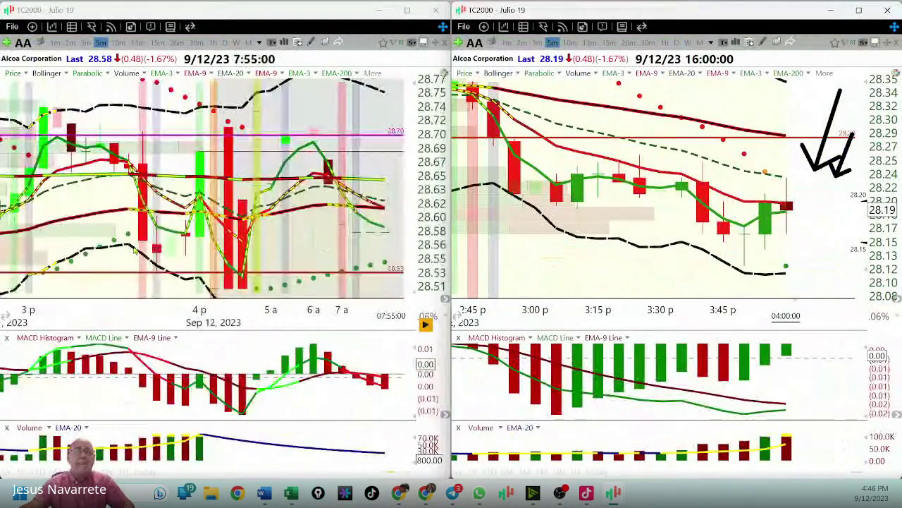
{"action": "scroll", "coordinate": [135, 248], "scroll_direction": "up", "scroll_amount": 3}
{"action": "scroll", "coordinate": [135, 248], "scroll_direction": "up", "scroll_amount": 3}
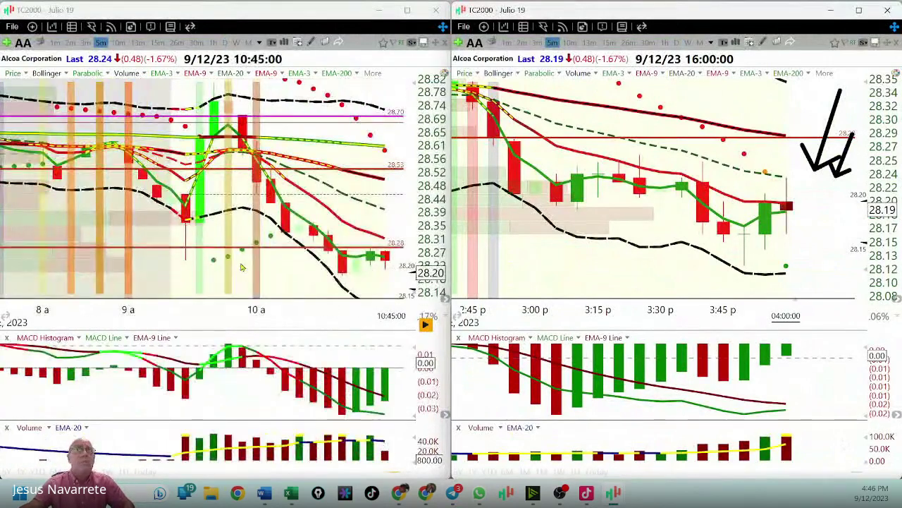
{"action": "scroll", "coordinate": [279, 257], "scroll_direction": "up", "scroll_amount": 4}
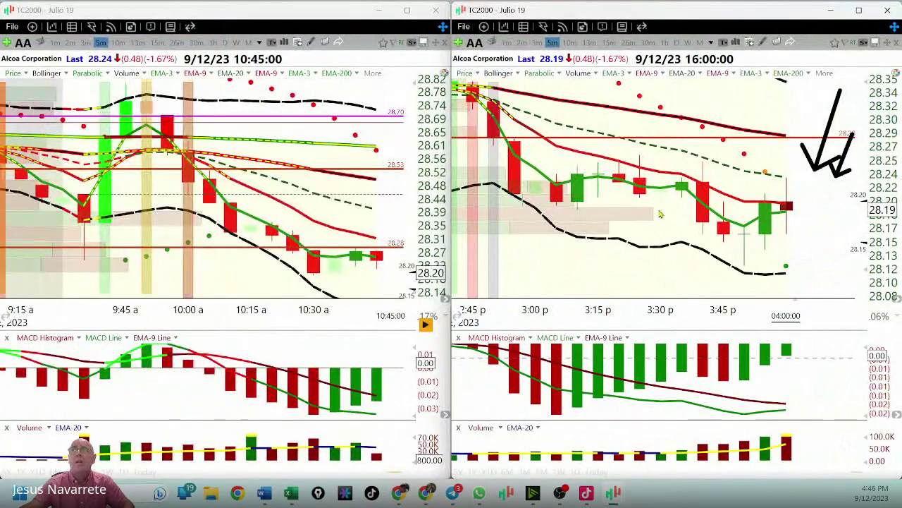
{"action": "scroll", "coordinate": [661, 222], "scroll_direction": "down", "scroll_amount": 6}
{"action": "scroll", "coordinate": [661, 222], "scroll_direction": "down", "scroll_amount": 4}
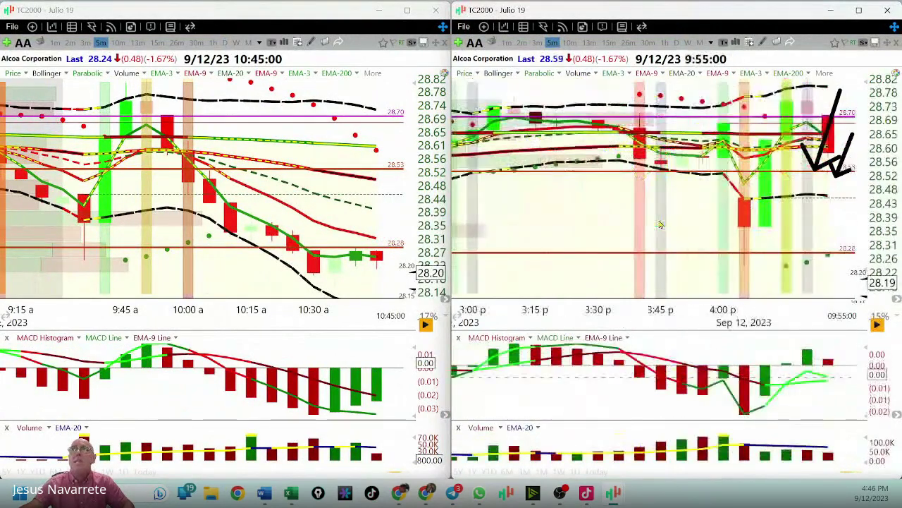
{"action": "scroll", "coordinate": [661, 224], "scroll_direction": "up", "scroll_amount": 2}
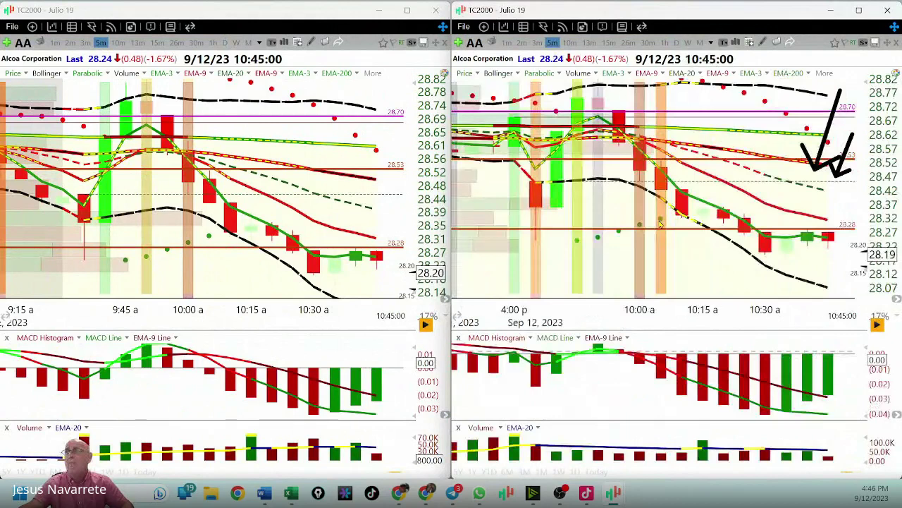
{"action": "scroll", "coordinate": [661, 222], "scroll_direction": "up", "scroll_amount": 1}
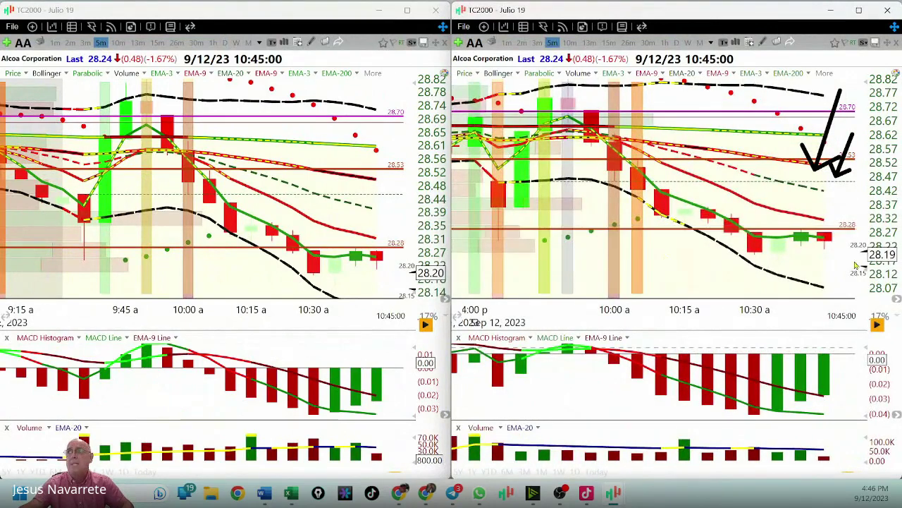
{"action": "scroll", "coordinate": [590, 229], "scroll_direction": "down", "scroll_amount": 2}
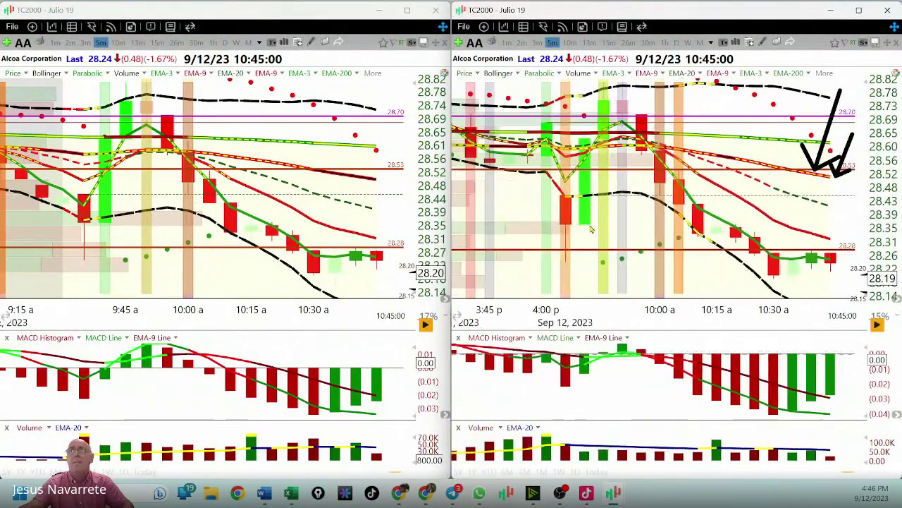
{"action": "scroll", "coordinate": [591, 229], "scroll_direction": "up", "scroll_amount": 1}
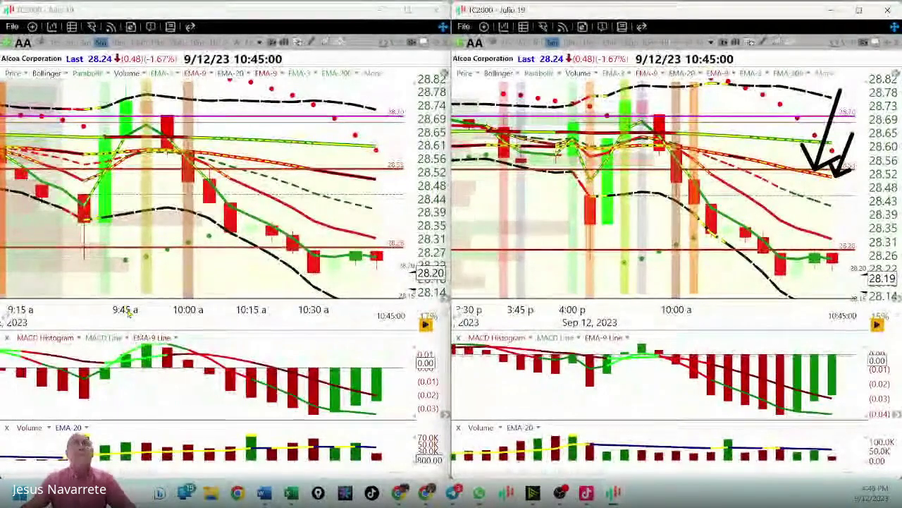
- Switch to Telegram, reopen the 9:23 AM "Vender todos los máximos rechazados" screenshot and point two arrows at the 28.43 level
{"action": "left_click", "coordinate": [454, 495]}
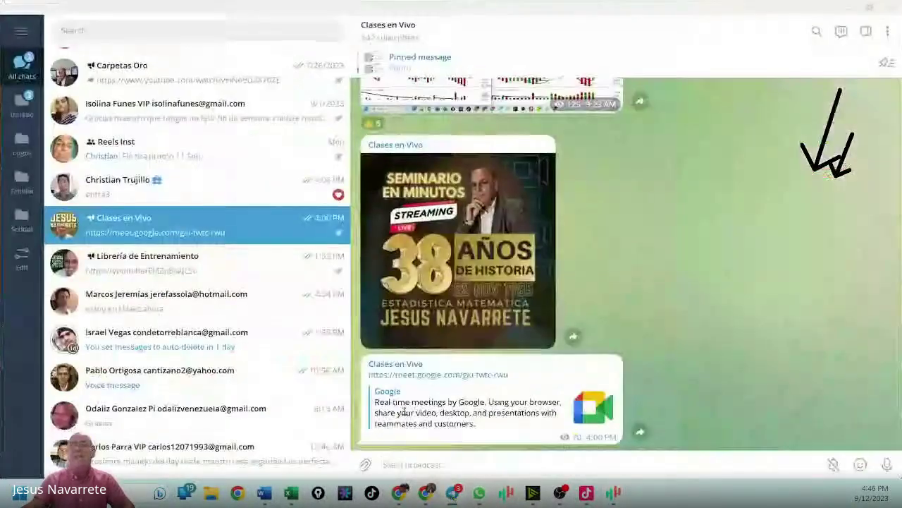
{"action": "scroll", "coordinate": [479, 303], "scroll_direction": "up", "scroll_amount": 3}
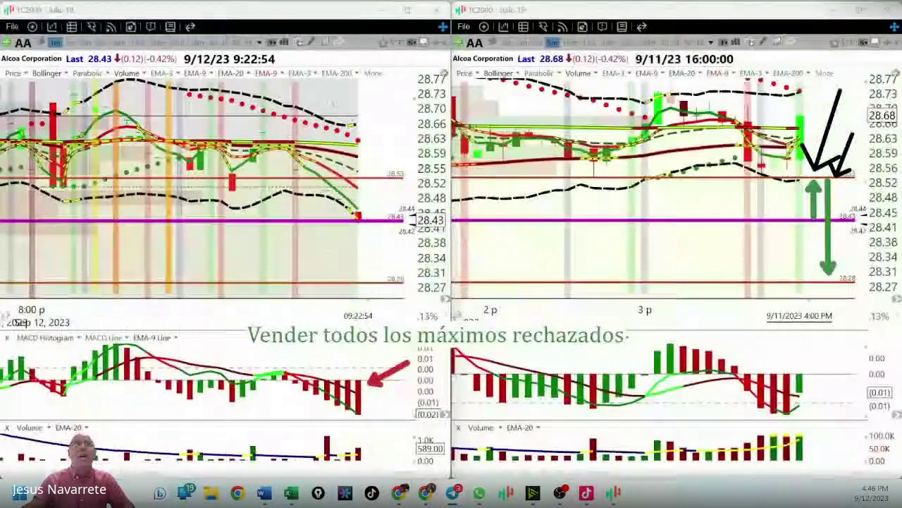
{"action": "left_click", "coordinate": [455, 495]}
{"action": "mouse_move", "coordinate": [776, 281]}
{"action": "left_mouse_down"}
{"action": "mouse_move", "coordinate": [804, 213]}
{"action": "mouse_move", "coordinate": [810, 232]}
{"action": "left_mouse_up"}
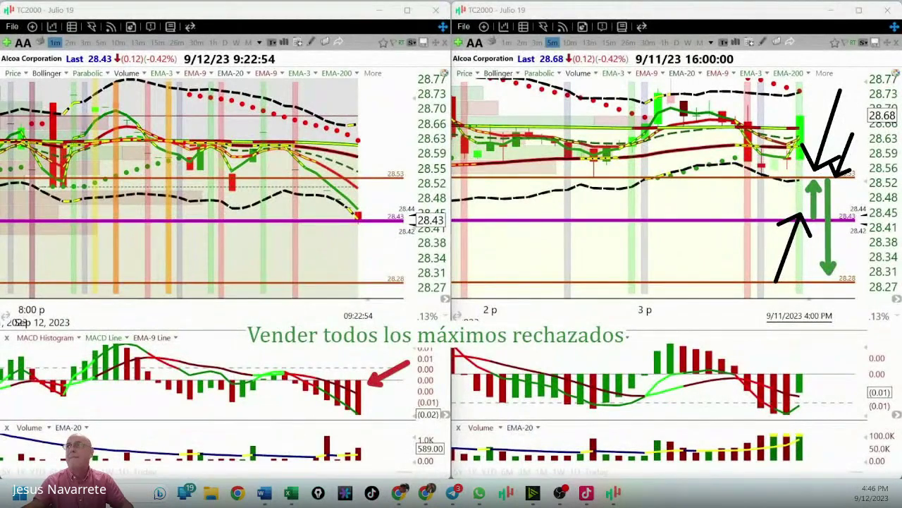
{"action": "left_click_drag", "start_coordinate": [855, 255], "coordinate": [849, 229]}
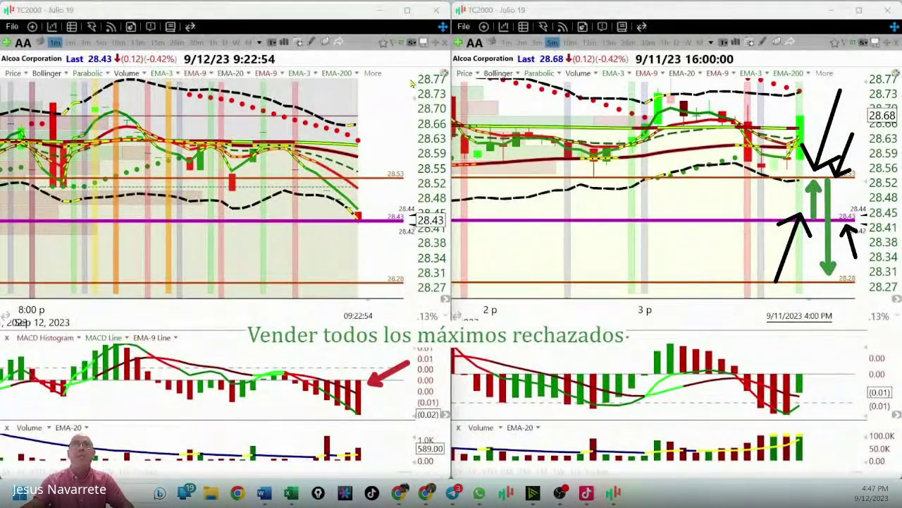
- Point one arrow at the 9:22:54 timestamp and one at the 28.28 target level, and clear all the arrows
{"action": "mouse_move", "coordinate": [351, 62]}
{"action": "left_mouse_down"}
{"action": "mouse_move", "coordinate": [284, 62]}
{"action": "mouse_move", "coordinate": [299, 78]}
{"action": "left_mouse_up"}
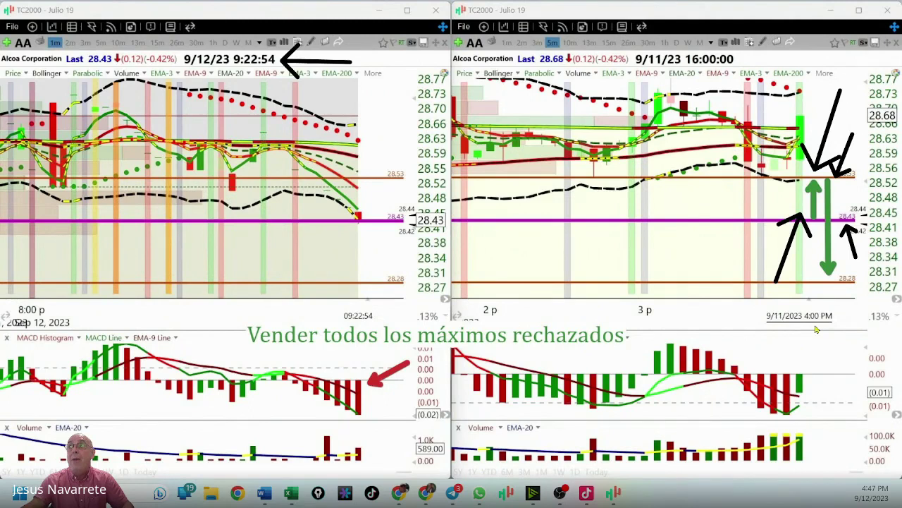
{"action": "left_click_drag", "start_coordinate": [839, 365], "coordinate": [857, 304]}
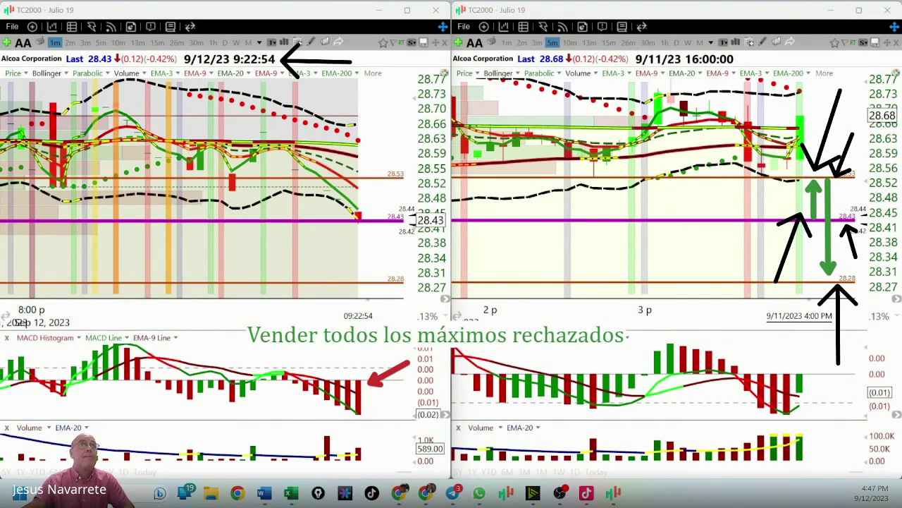
{"action": "key", "text": "e"}
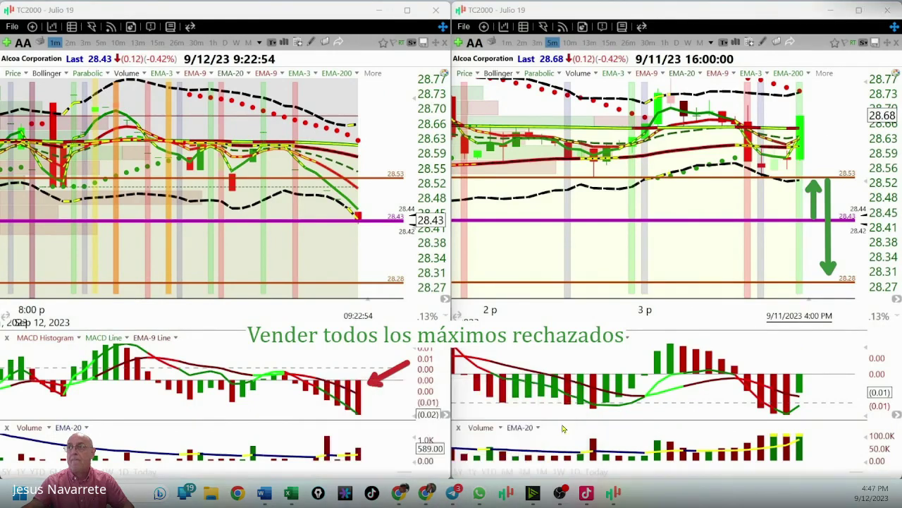
- Return to TC2000 and point two arrows at the lower Bollinger band and the first red candle of the open on the 5-minute AA chart
{"action": "key", "text": "alt+Tab"}
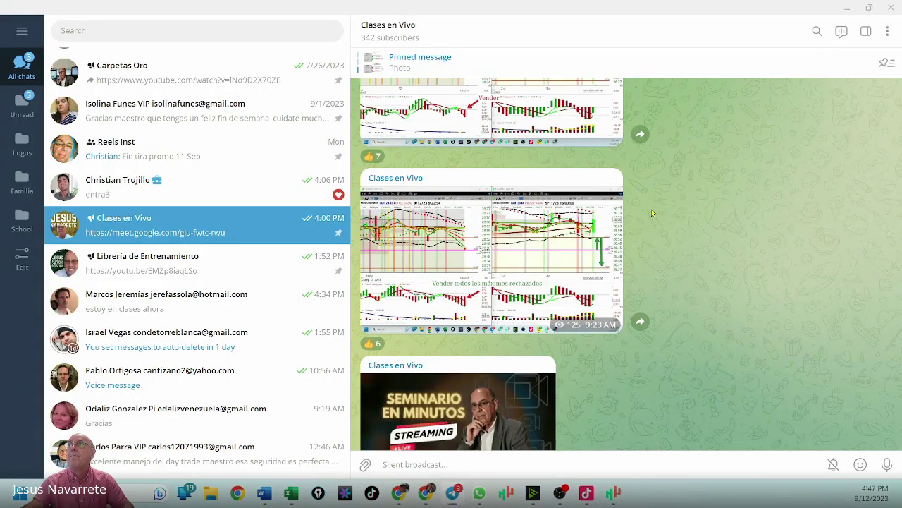
{"action": "key", "text": "alt+Tab"}
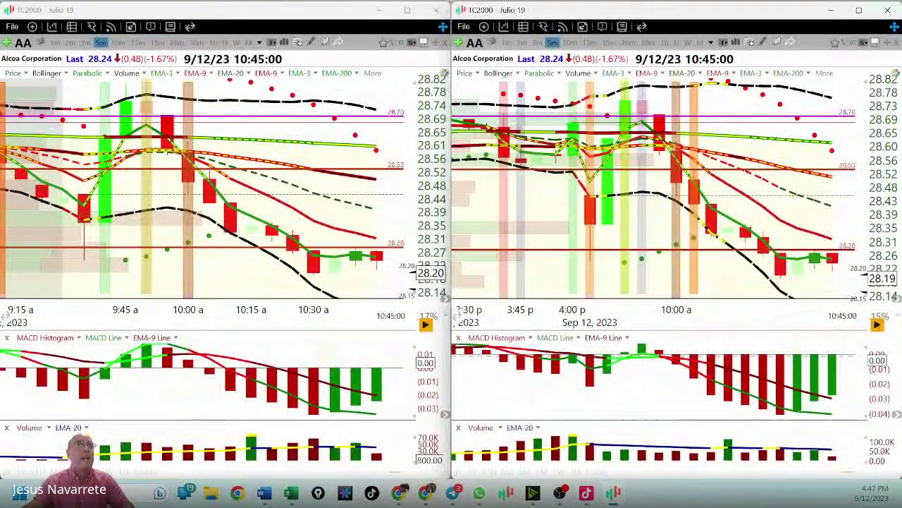
{"action": "scroll", "coordinate": [287, 288], "scroll_direction": "down", "scroll_amount": 1}
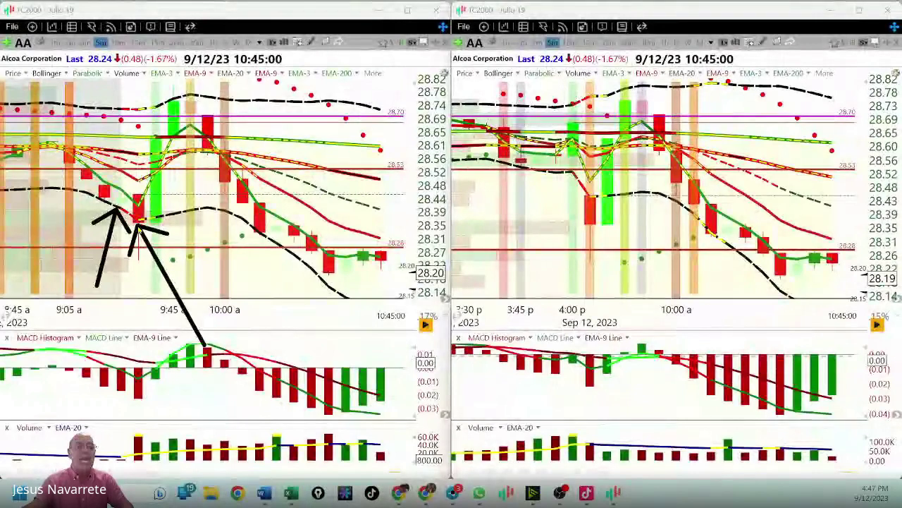
- Set the first AA chart to the 1-minute timeframe with its view ending at 9:40 on 9/12/23, and clear the arrows
{"action": "left_click", "coordinate": [56, 43]}
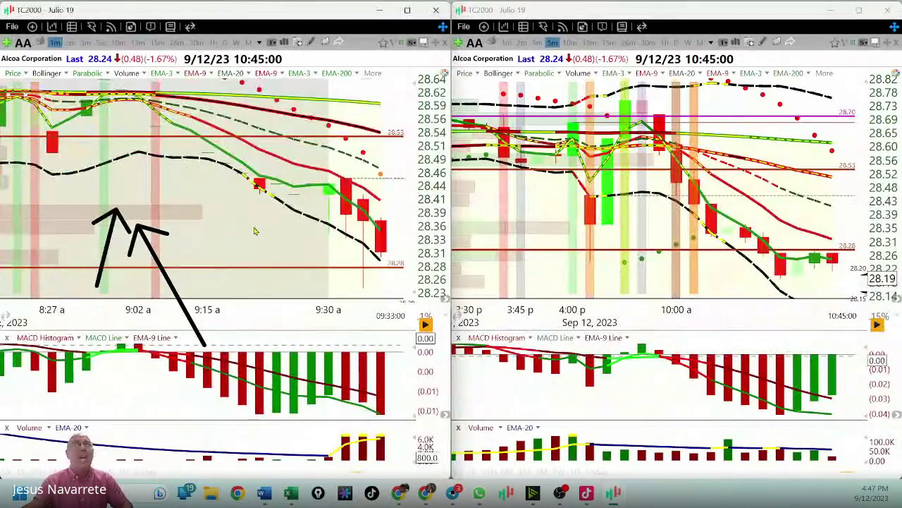
{"action": "scroll", "coordinate": [256, 231], "scroll_direction": "up", "scroll_amount": 2}
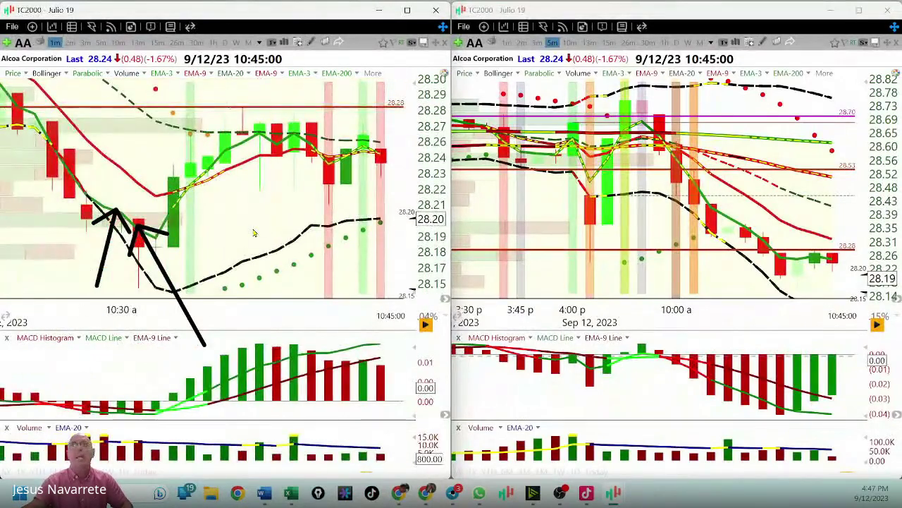
{"action": "scroll", "coordinate": [254, 232], "scroll_direction": "up", "scroll_amount": 3}
{"action": "scroll", "coordinate": [255, 230], "scroll_direction": "up", "scroll_amount": 6}
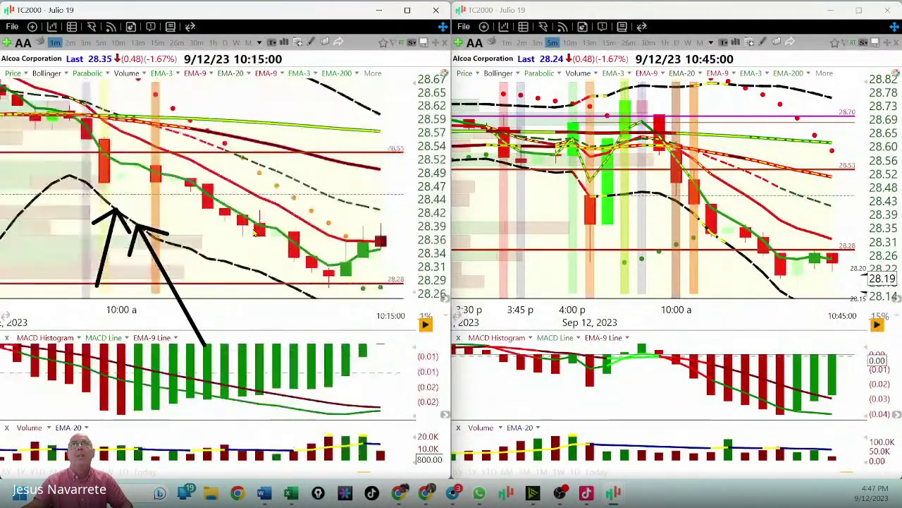
{"action": "scroll", "coordinate": [254, 231], "scroll_direction": "up", "scroll_amount": 4}
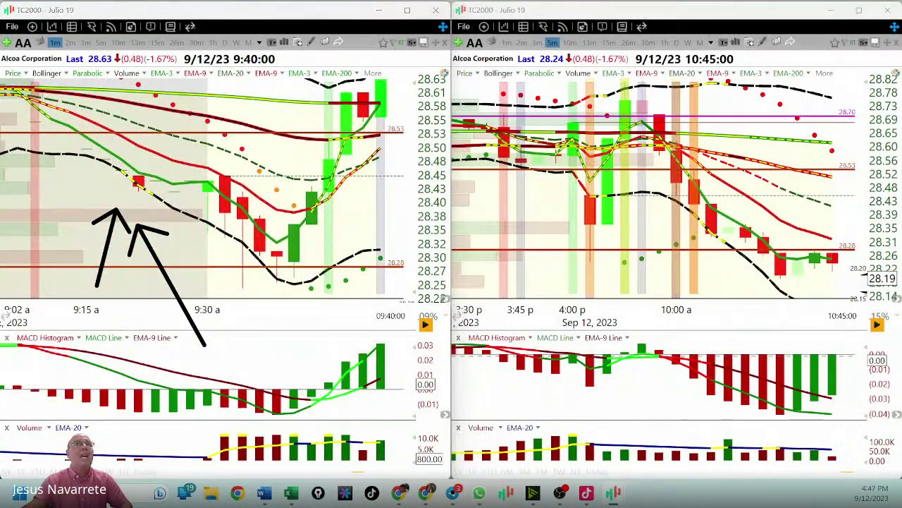
{"action": "key", "text": "Escape"}
- Mark the 1-minute drop from the 9:30 open to 28.28, its falling candle highs and the rebound candle with arrows, and clear them
{"action": "mouse_move", "coordinate": [207, 124]}
{"action": "left_mouse_down"}
{"action": "mouse_move", "coordinate": [228, 200]}
{"action": "mouse_move", "coordinate": [282, 266]}
{"action": "left_mouse_up"}
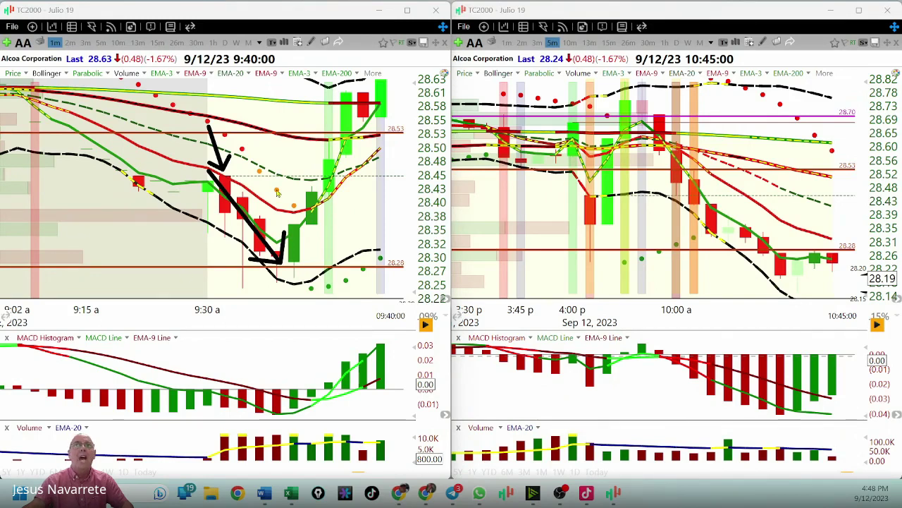
{"action": "left_click_drag", "start_coordinate": [274, 185], "coordinate": [262, 199]}
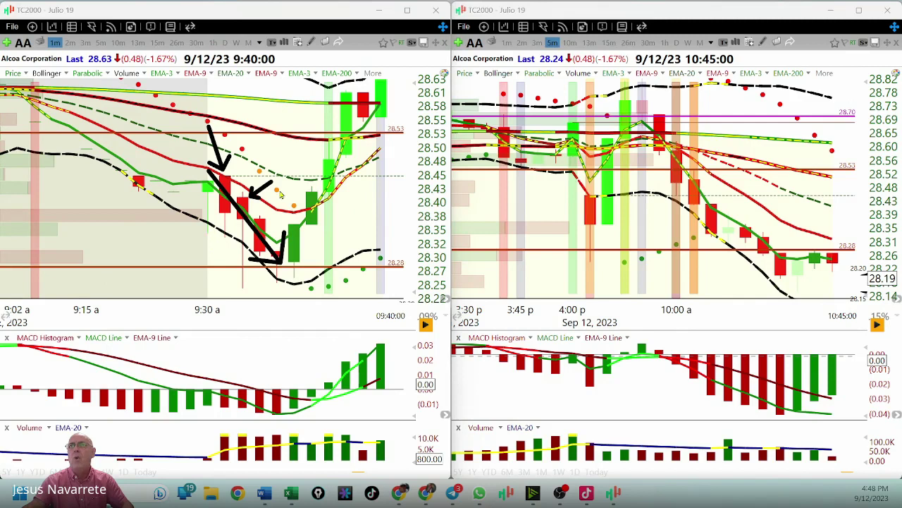
{"action": "mouse_move", "coordinate": [279, 194]}
{"action": "left_mouse_down"}
{"action": "mouse_move", "coordinate": [261, 215]}
{"action": "mouse_move", "coordinate": [270, 210]}
{"action": "left_mouse_up"}
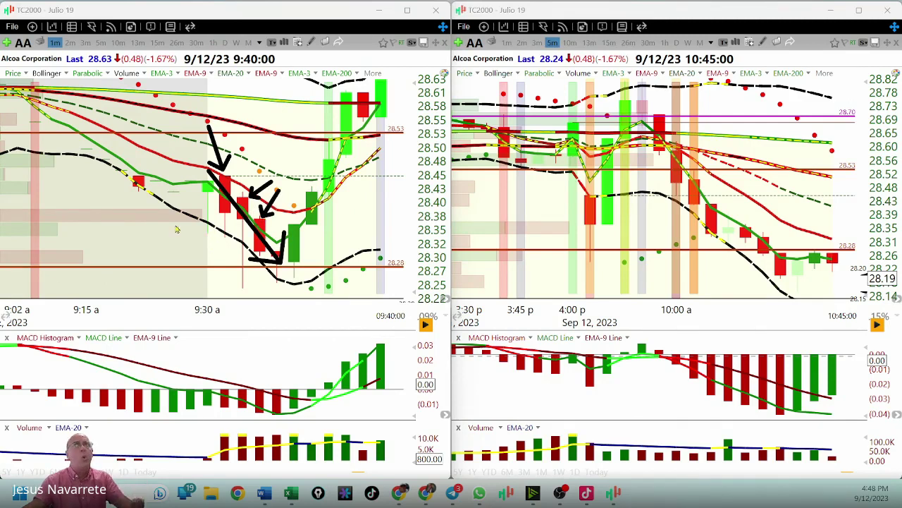
{"action": "mouse_move", "coordinate": [396, 288]}
{"action": "left_mouse_down"}
{"action": "mouse_move", "coordinate": [328, 180]}
{"action": "mouse_move", "coordinate": [359, 187]}
{"action": "left_mouse_up"}
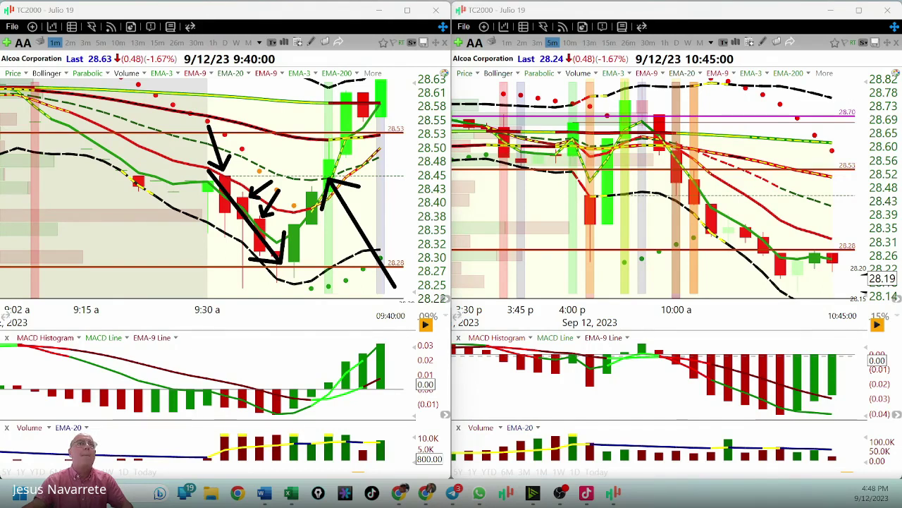
{"action": "key", "text": "Escape"}
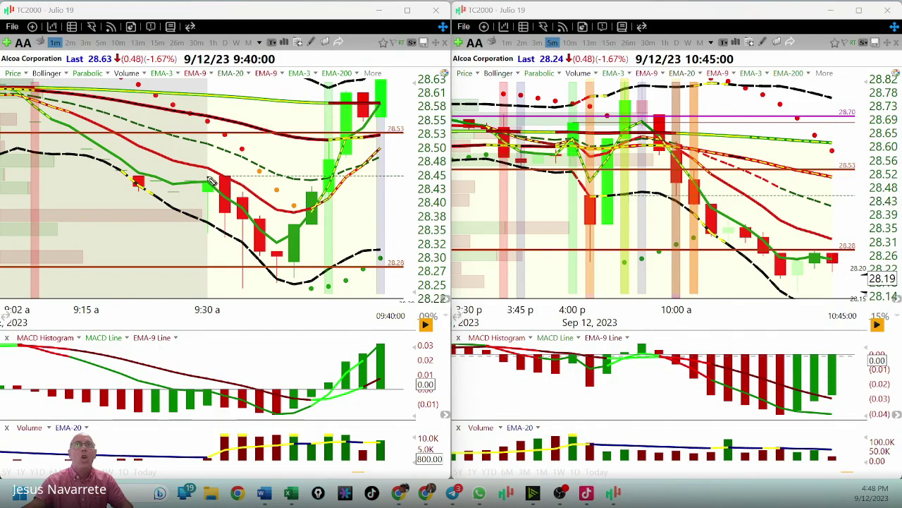
- Trace the U-shaped fall and recovery after 9:30 on the 1-minute chart, mark the tops of both sides, and clear the drawings
{"action": "mouse_move", "coordinate": [210, 179]}
{"action": "left_mouse_down"}
{"action": "mouse_move", "coordinate": [215, 206]}
{"action": "mouse_move", "coordinate": [288, 247]}
{"action": "mouse_move", "coordinate": [332, 176]}
{"action": "left_mouse_up"}
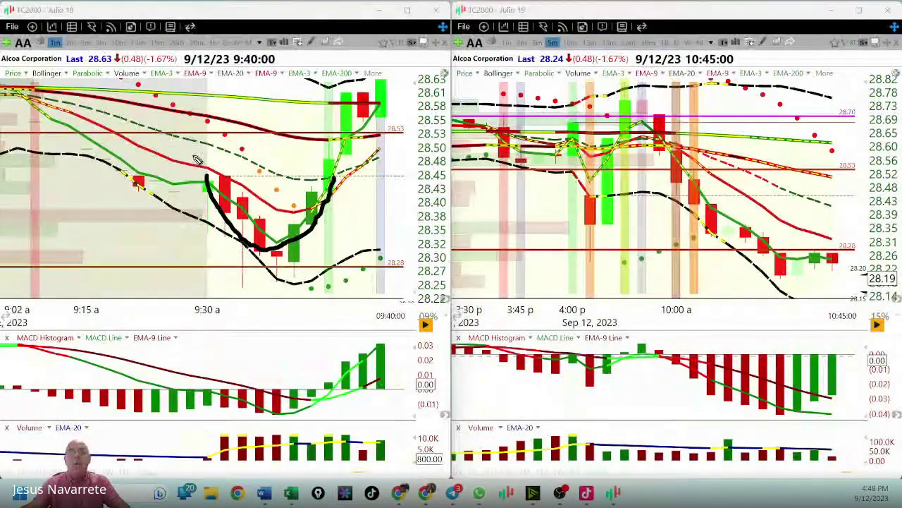
{"action": "left_click_drag", "start_coordinate": [287, 133], "coordinate": [313, 175]}
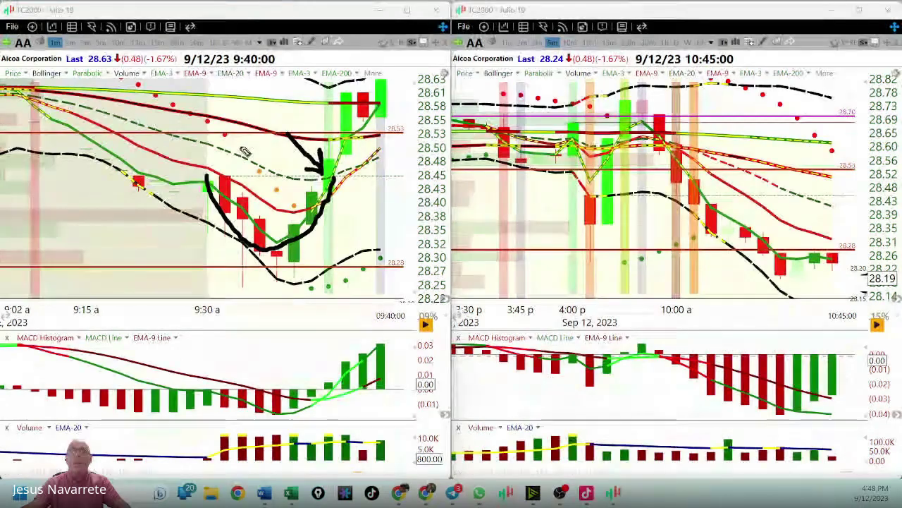
{"action": "left_click_drag", "start_coordinate": [240, 146], "coordinate": [227, 175]}
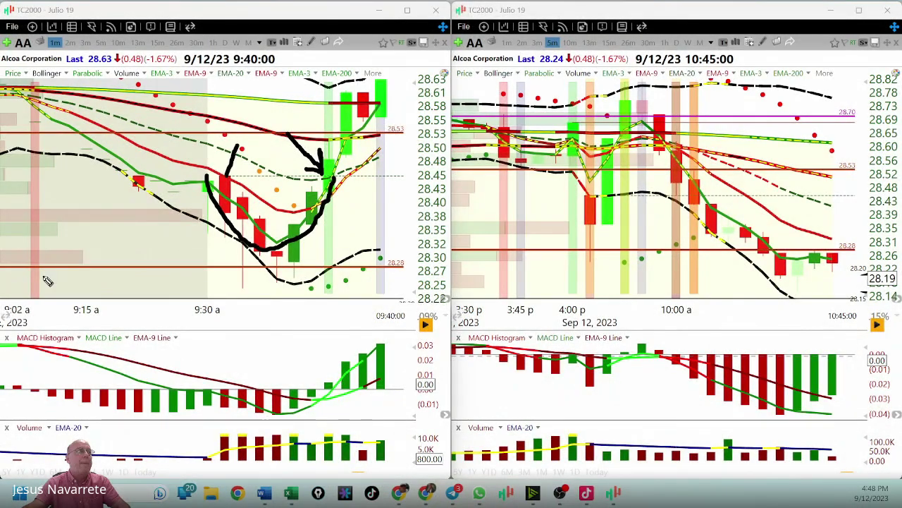
{"action": "key", "text": "Escape"}
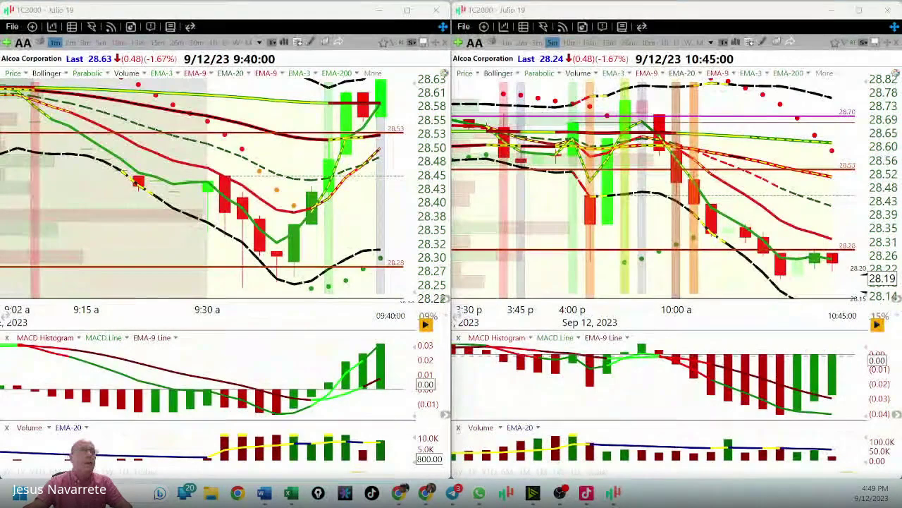
- Examine the 1-minute AA chart's price action from the 9:30 open through the decline ending at 10:50
{"action": "scroll", "coordinate": [205, 187], "scroll_direction": "down", "scroll_amount": 3}
{"action": "scroll", "coordinate": [358, 251], "scroll_direction": "down", "scroll_amount": 1}
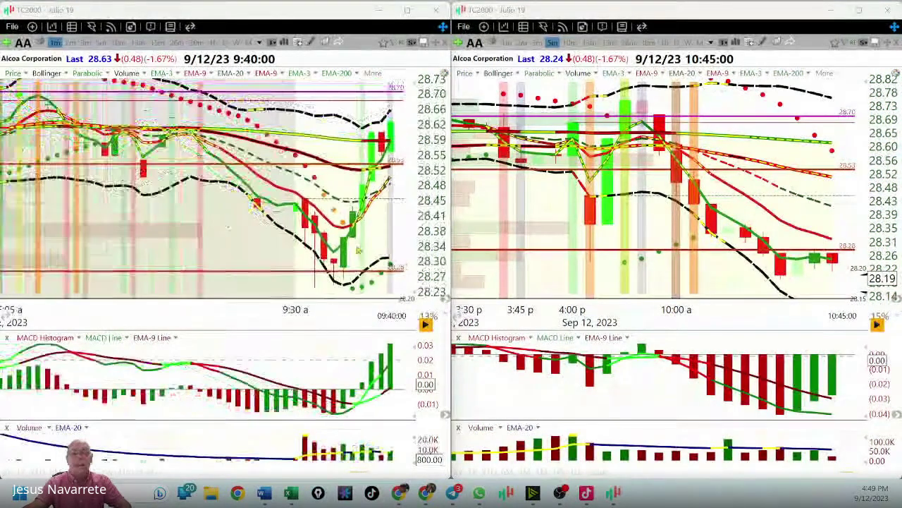
{"action": "scroll", "coordinate": [359, 251], "scroll_direction": "down", "scroll_amount": 3}
{"action": "scroll", "coordinate": [358, 250], "scroll_direction": "down", "scroll_amount": 3}
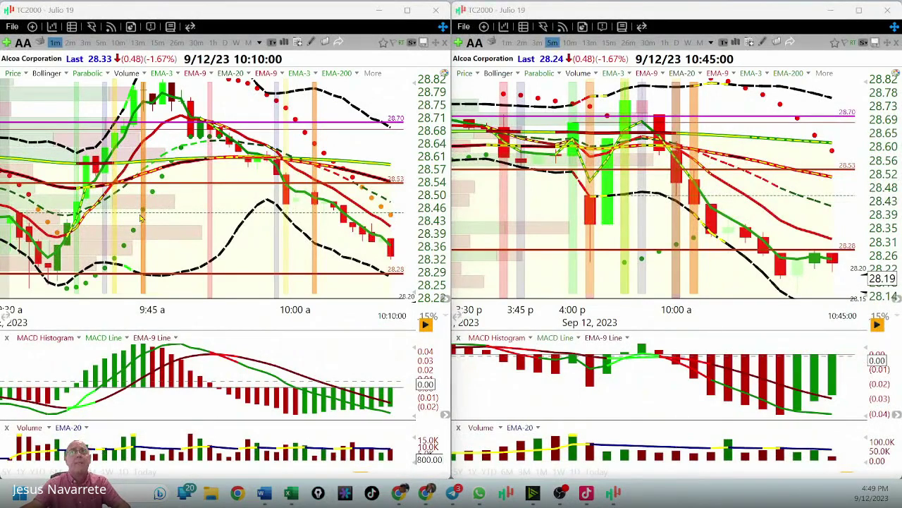
{"action": "scroll", "coordinate": [175, 222], "scroll_direction": "down", "scroll_amount": 2}
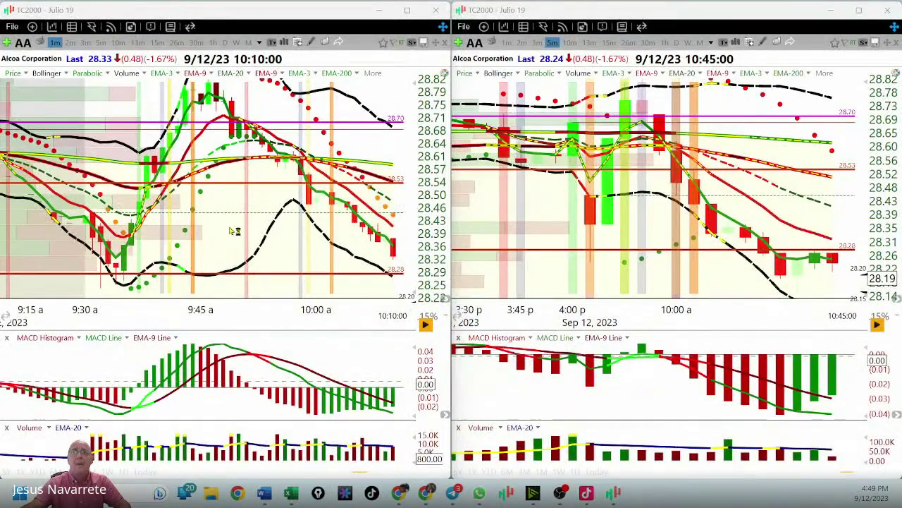
{"action": "scroll", "coordinate": [235, 231], "scroll_direction": "down", "scroll_amount": 3}
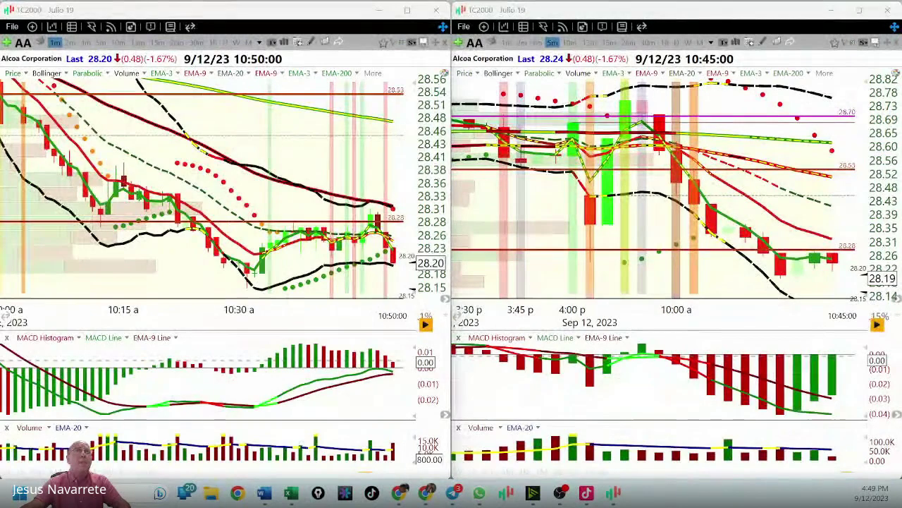
- Mark the rebound near 10:15, the pause after it and the low after 10:30 with arrows on the 1-minute chart, and clear them
{"action": "left_click_drag", "start_coordinate": [171, 131], "coordinate": [120, 189]}
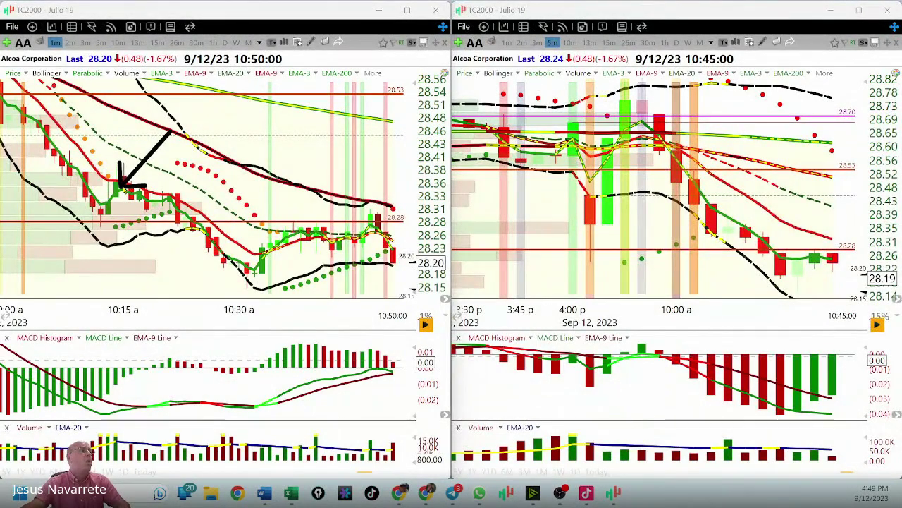
{"action": "left_click_drag", "start_coordinate": [153, 270], "coordinate": [110, 206]}
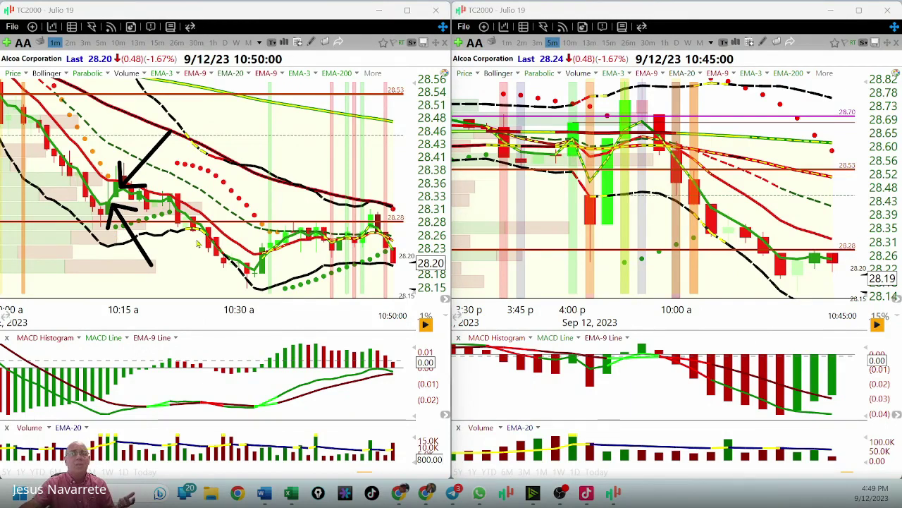
{"action": "left_click_drag", "start_coordinate": [150, 268], "coordinate": [173, 235]}
{"action": "left_click_drag", "start_coordinate": [150, 269], "coordinate": [252, 277]}
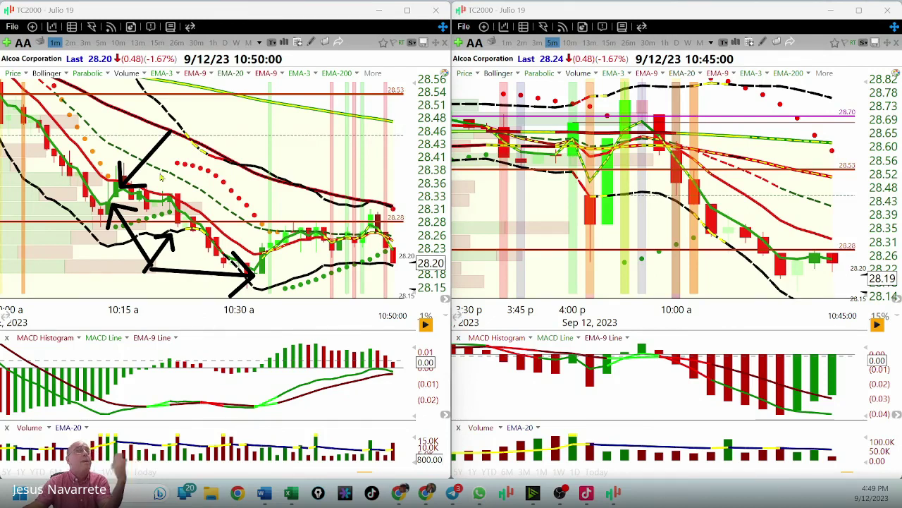
{"action": "left_click_drag", "start_coordinate": [77, 138], "coordinate": [117, 187]}
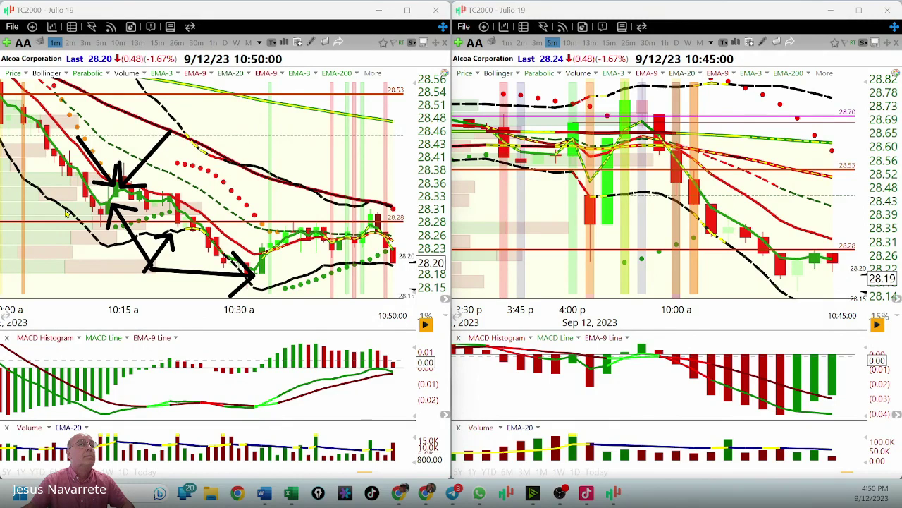
{"action": "key", "text": "Escape"}
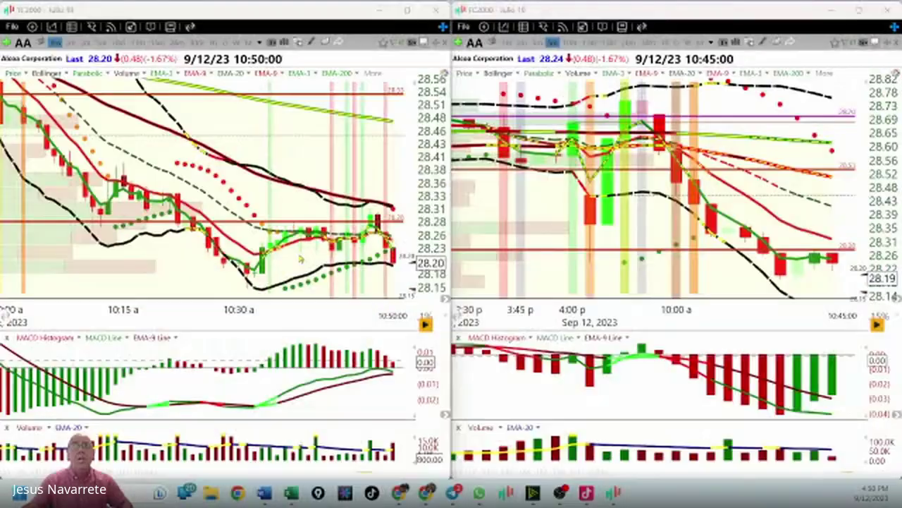
- Move the 1-minute AA chart forward past 10:50 on 9/12/23 and examine the price action through midday and the afternoon
{"action": "left_click", "coordinate": [300, 260]}
{"action": "scroll", "coordinate": [300, 259], "scroll_direction": "down", "scroll_amount": 2}
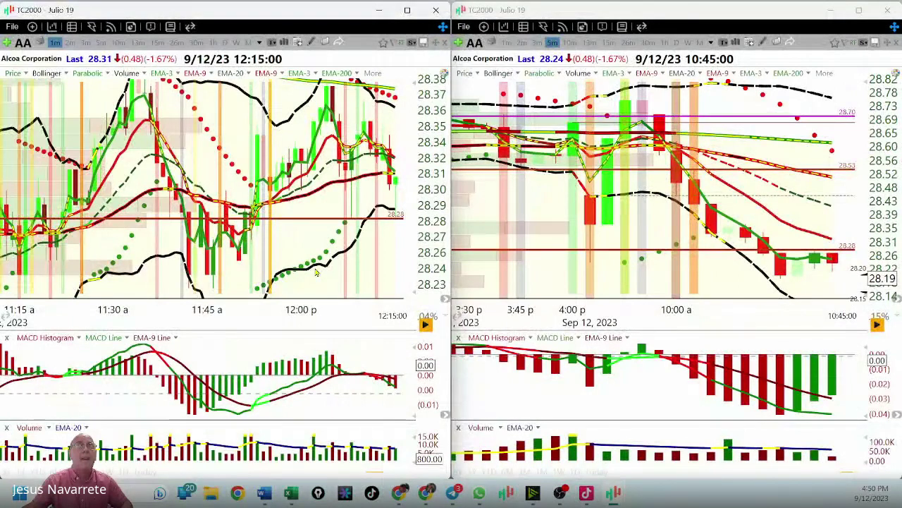
{"action": "left_click_drag", "start_coordinate": [411, 102], "coordinate": [411, 111]}
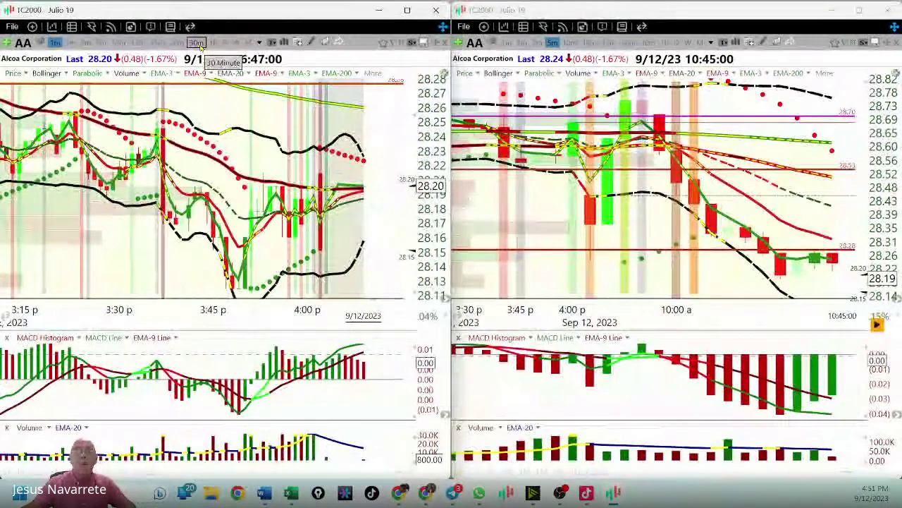
- Set the first AA chart to the 1-hour timeframe, enlarge its 9/12 candles, and advance the second 5-minute chart to its latest bar
{"action": "left_click", "coordinate": [213, 42]}
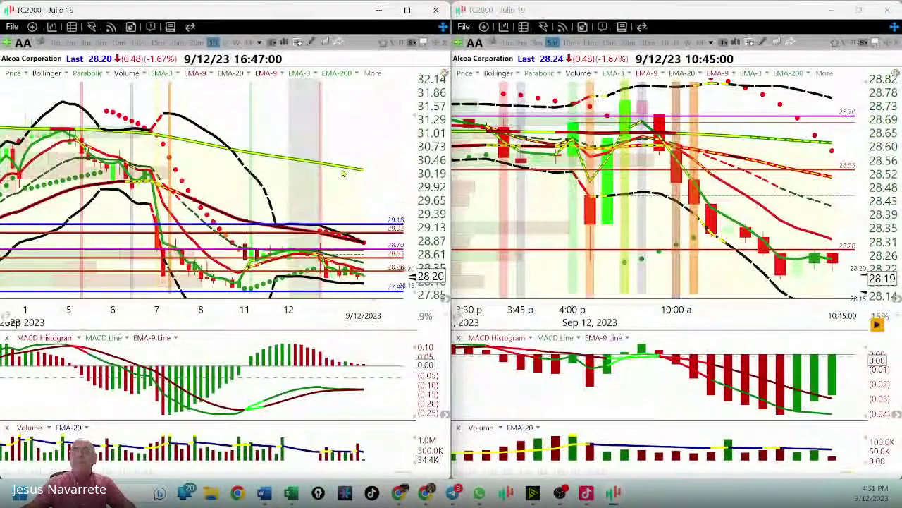
{"action": "scroll", "coordinate": [342, 173], "scroll_direction": "up", "scroll_amount": 3}
{"action": "scroll", "coordinate": [182, 218], "scroll_direction": "up", "scroll_amount": 3}
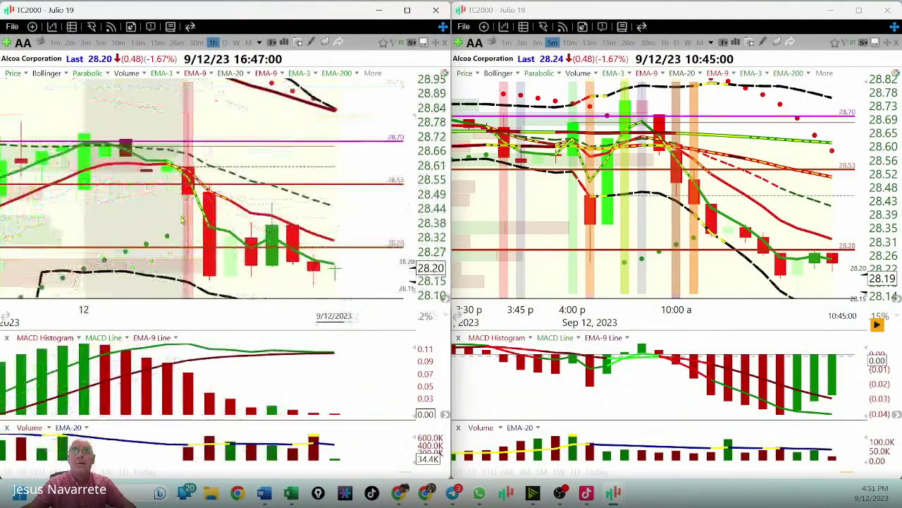
{"action": "left_click_drag", "start_coordinate": [182, 218], "coordinate": [187, 217]}
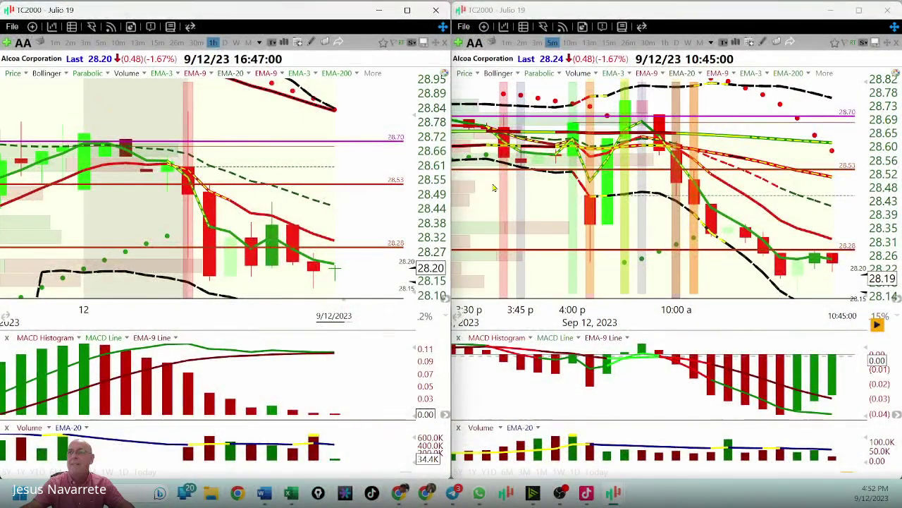
{"action": "left_click", "coordinate": [877, 325]}
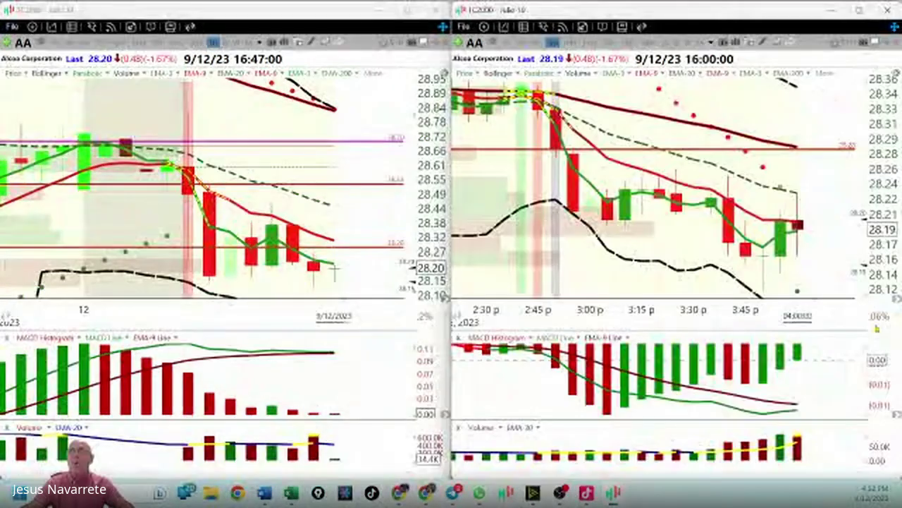
{"action": "scroll", "coordinate": [608, 272], "scroll_direction": "down", "scroll_amount": 3}
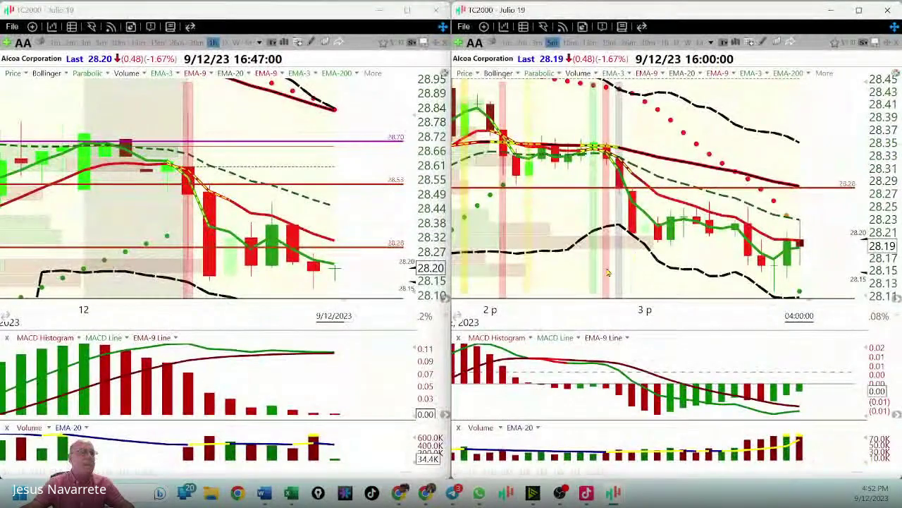
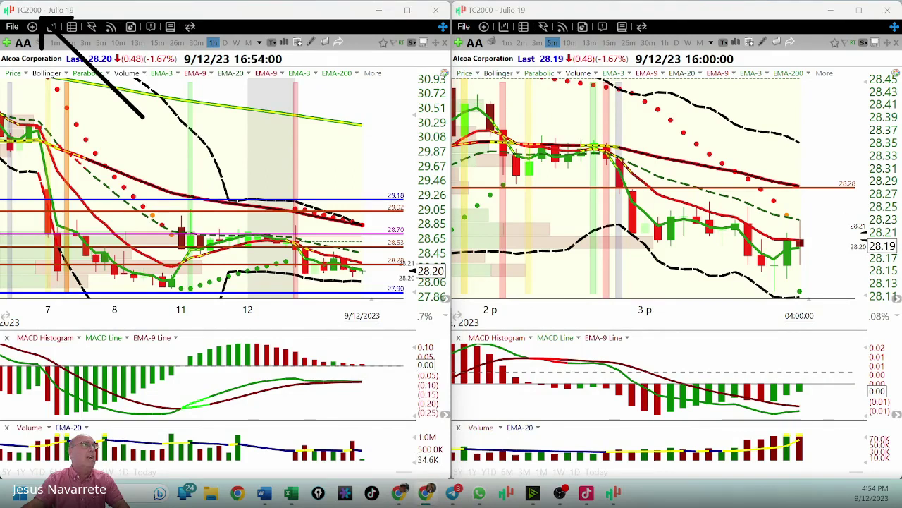
- Switch to the maximized GoCharting browser window, examine the BTCUSD 15-minute charts with the ad closed, and return to the AA charts
{"action": "key", "text": "alt+Tab"}
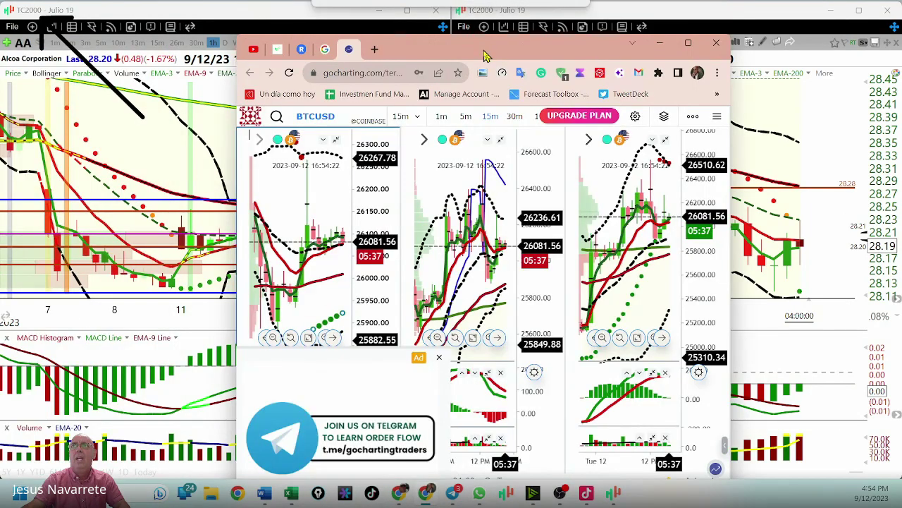
{"action": "double_click", "coordinate": [485, 55]}
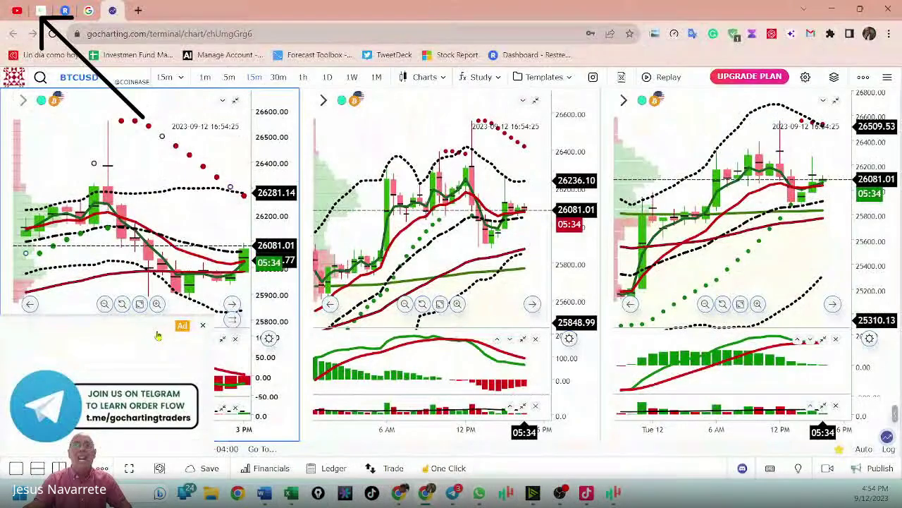
{"action": "scroll", "coordinate": [233, 323], "scroll_direction": "up", "scroll_amount": 3}
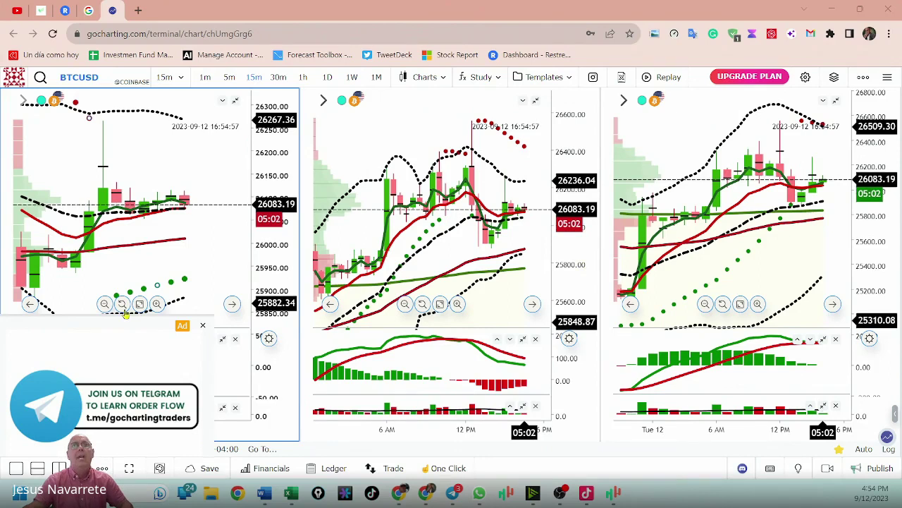
{"action": "left_click", "coordinate": [203, 326]}
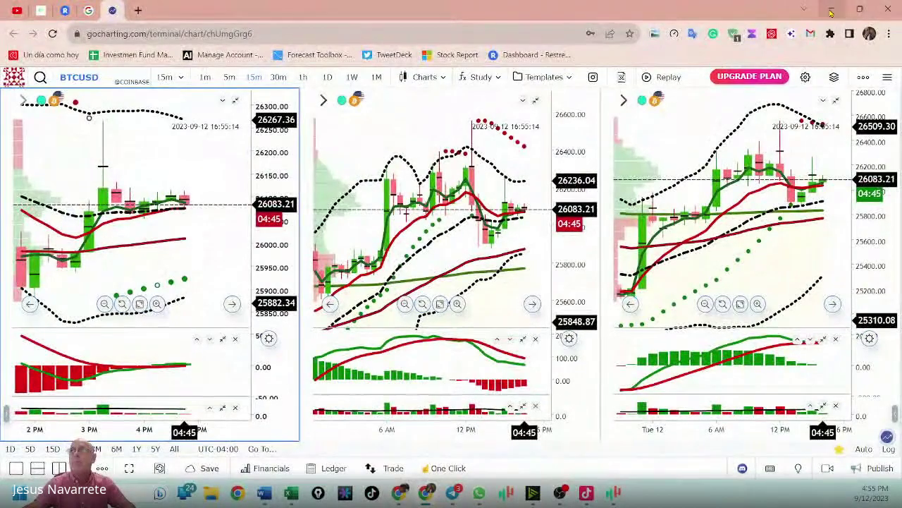
{"action": "left_click", "coordinate": [832, 10]}
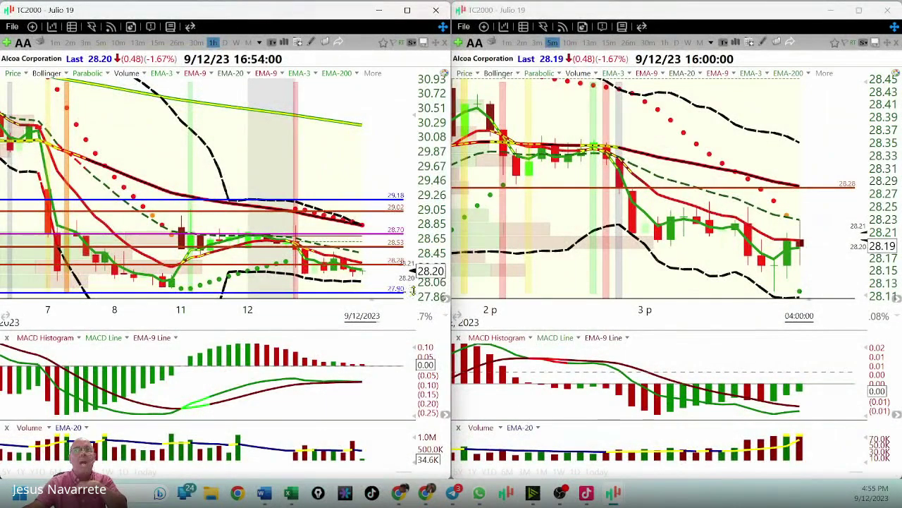
{"action": "left_click_drag", "start_coordinate": [411, 292], "coordinate": [410, 272]}
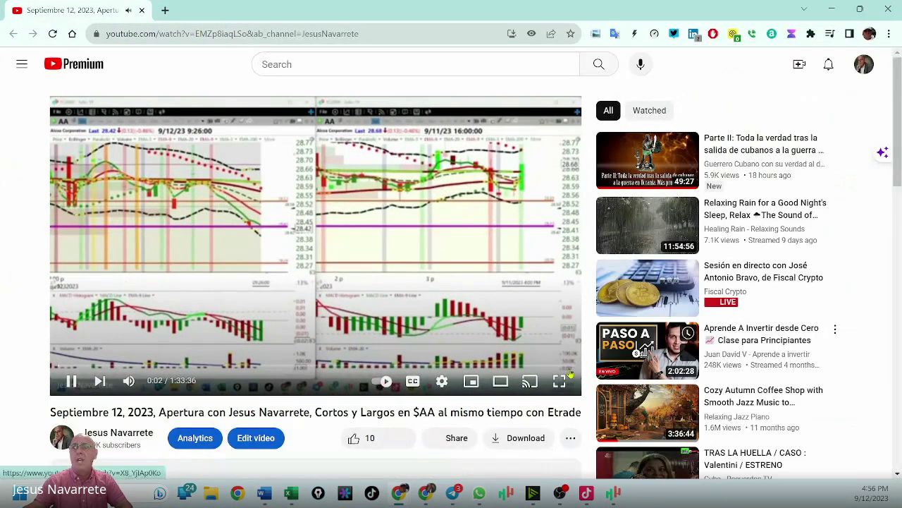
{"action": "left_click", "coordinate": [559, 380]}
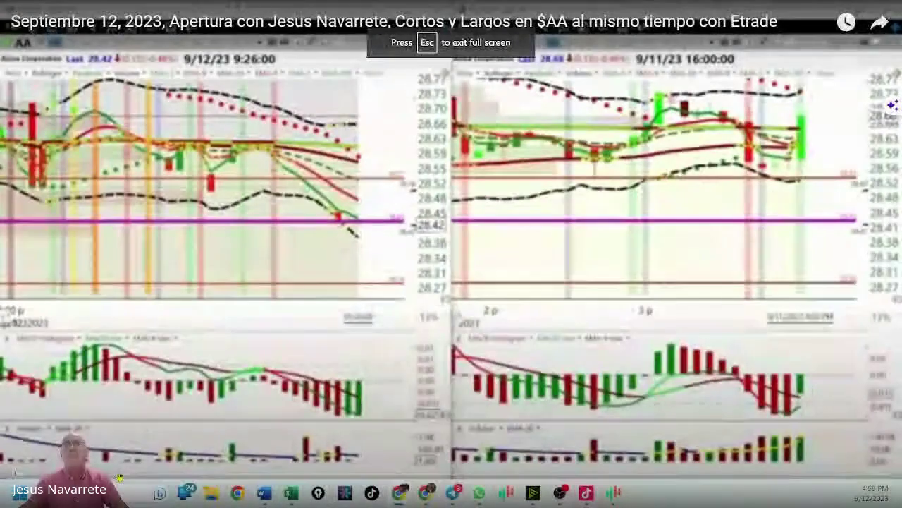
{"action": "key", "text": "Escape"}
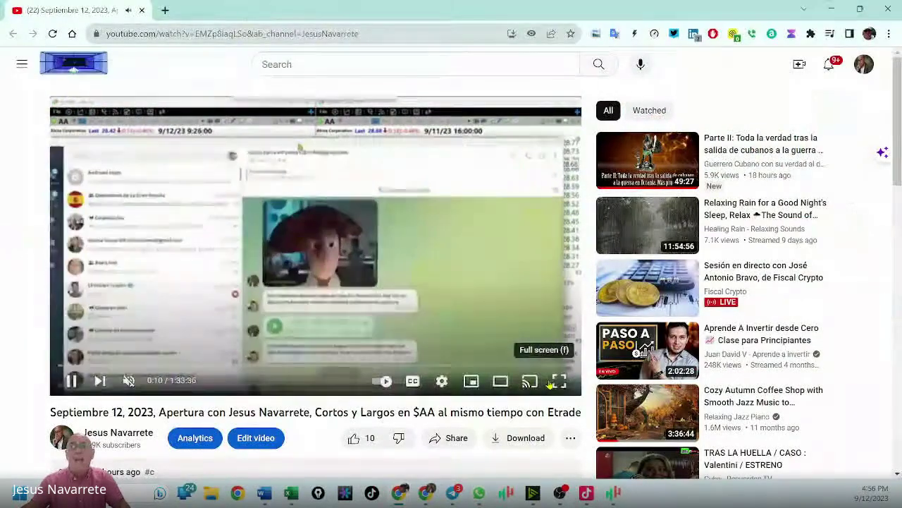
{"action": "left_click", "coordinate": [553, 382]}
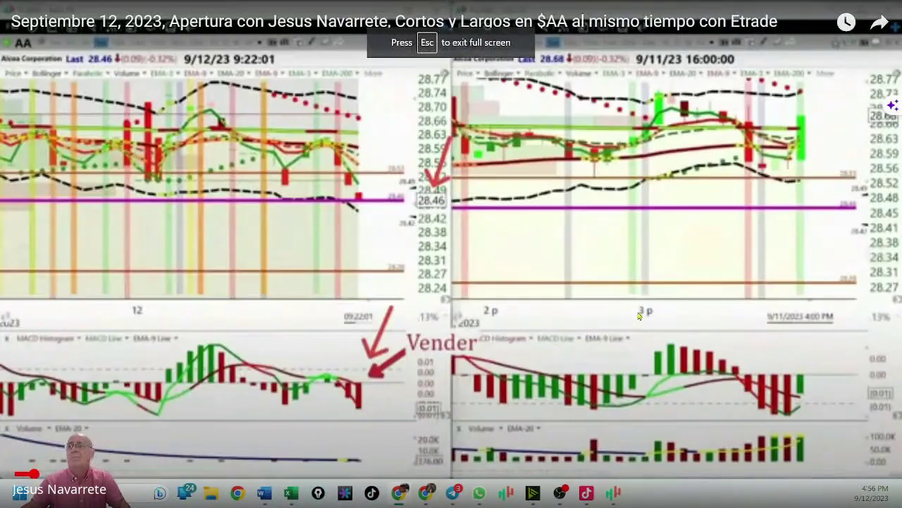
{"action": "key", "text": "Escape"}
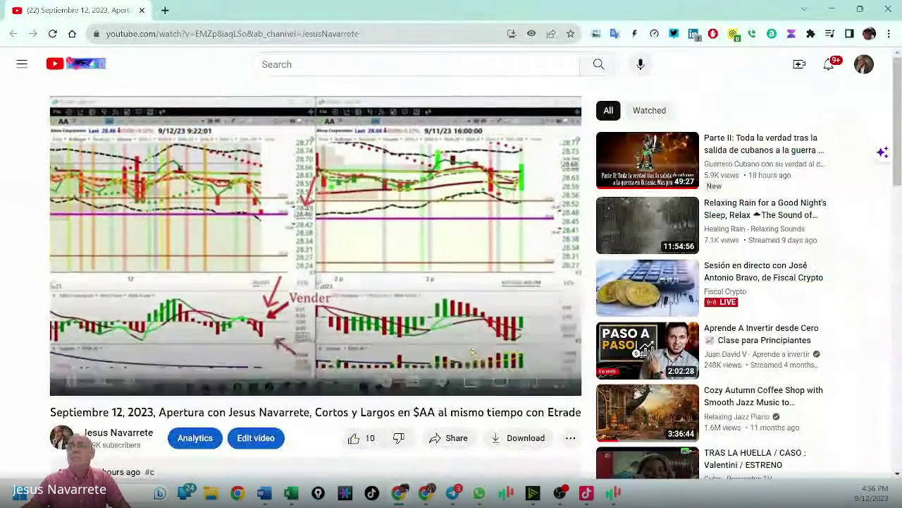
- Set the September 12 AA session video's playback speed to 2 and display it in theater mode
{"action": "left_click", "coordinate": [441, 382]}
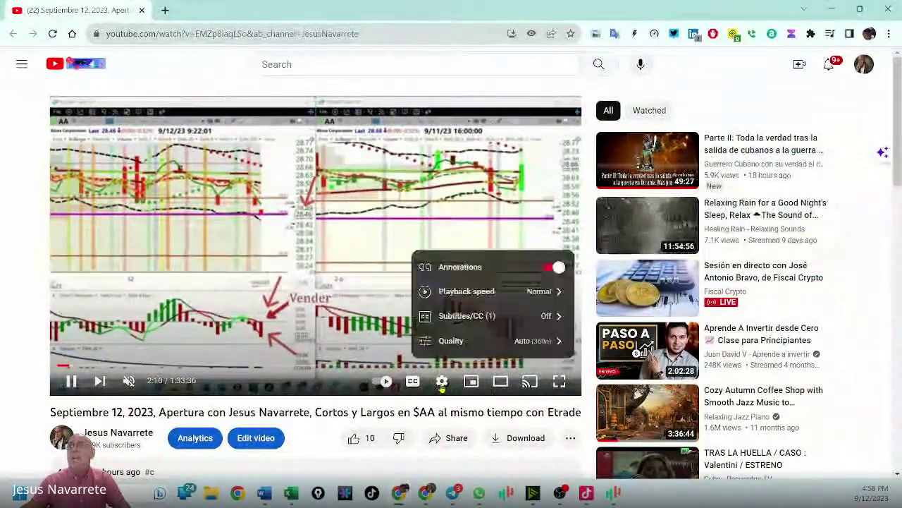
{"action": "left_click", "coordinate": [484, 301]}
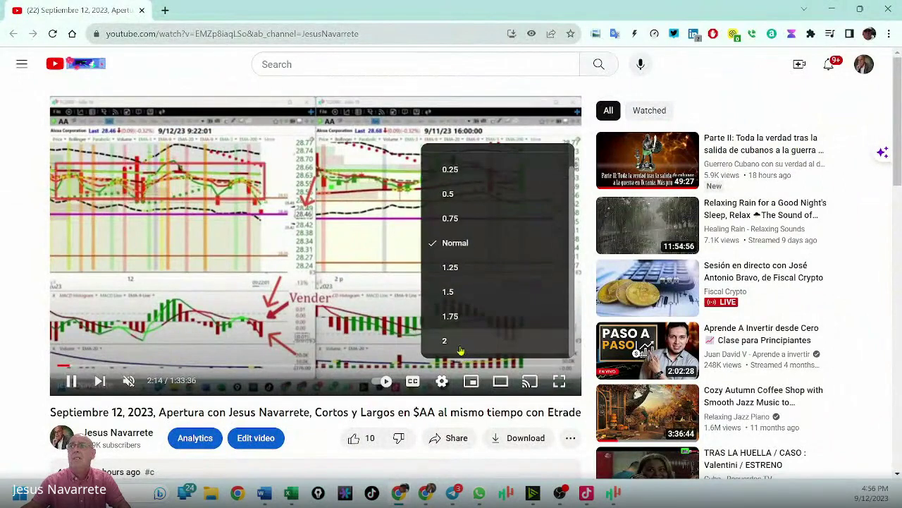
{"action": "left_click", "coordinate": [461, 350]}
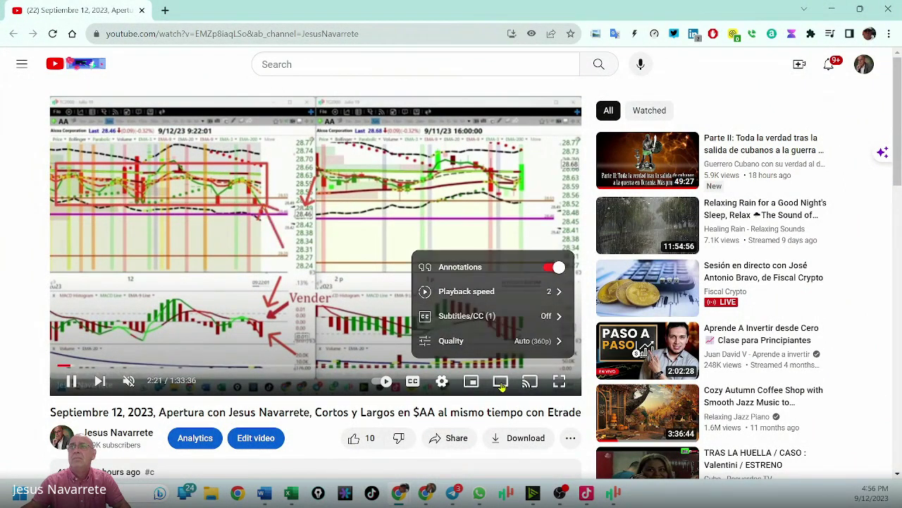
{"action": "left_click", "coordinate": [501, 382]}
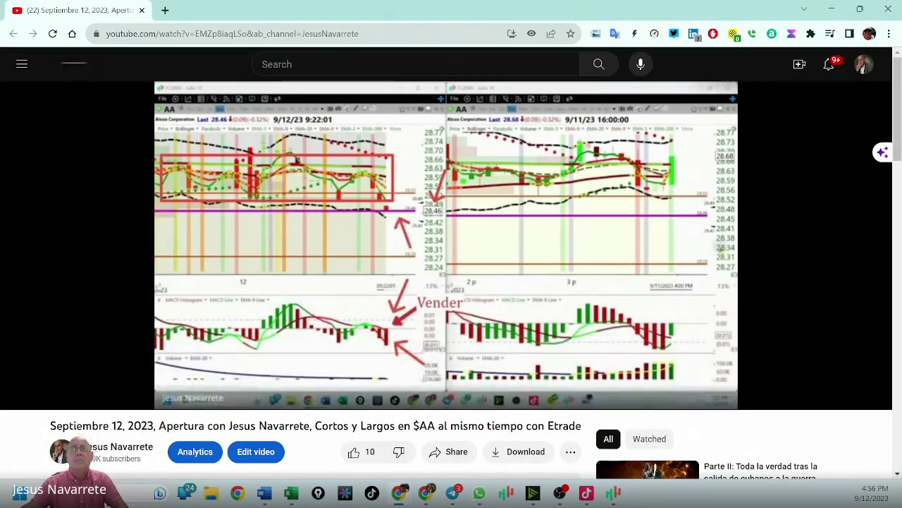
- Skip forward through the September 12 session video to 6:59, examining AA's four-chart layout in the first minutes after the open
{"action": "mouse_move", "coordinate": [68, 322]}
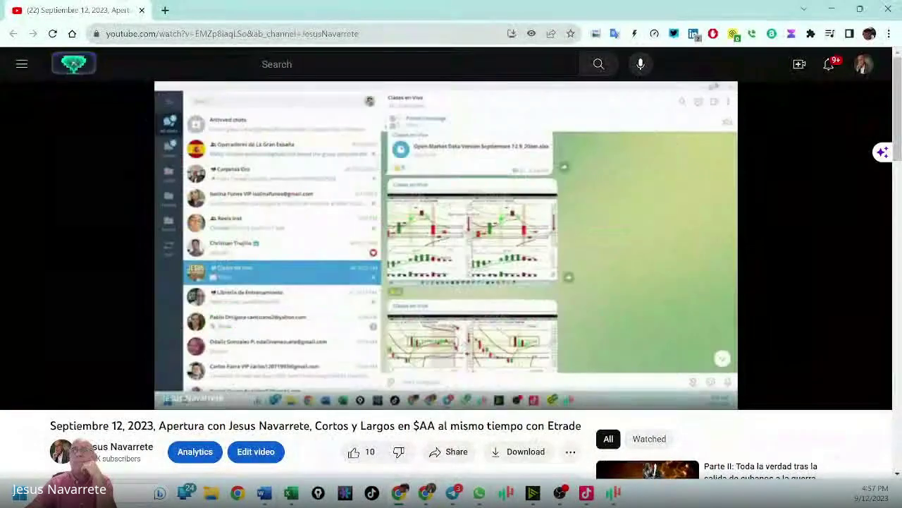
{"action": "key", "text": "Right"}
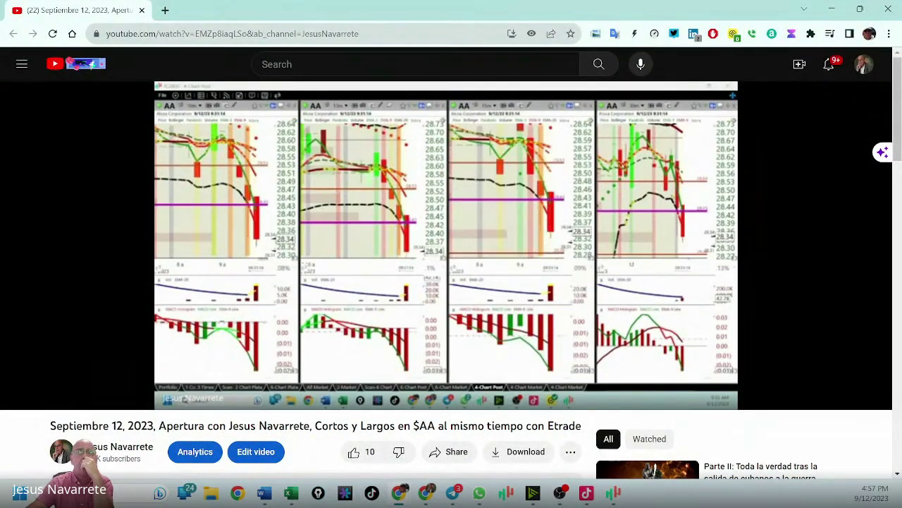
{"action": "key", "text": "Right"}
{"action": "key", "text": "Right"}
{"action": "key", "text": "Right"}
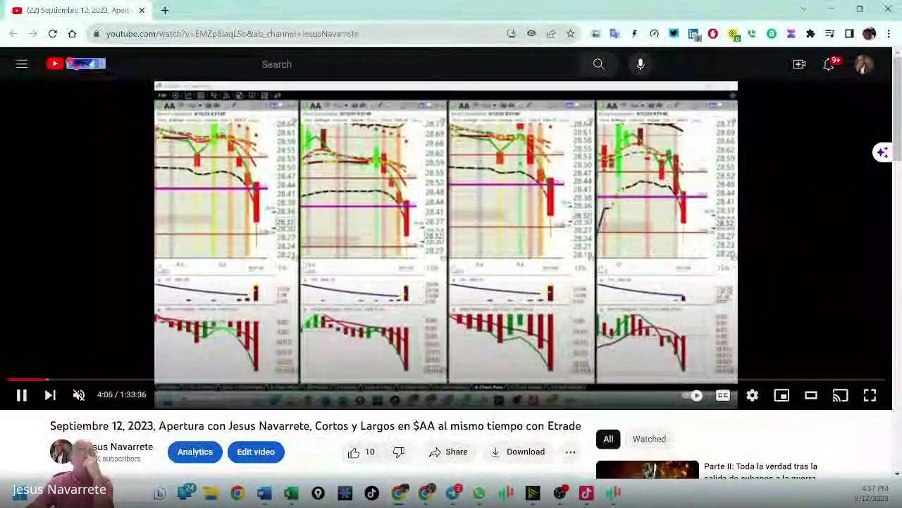
{"action": "key", "text": "Right"}
{"action": "key", "text": "Right"}
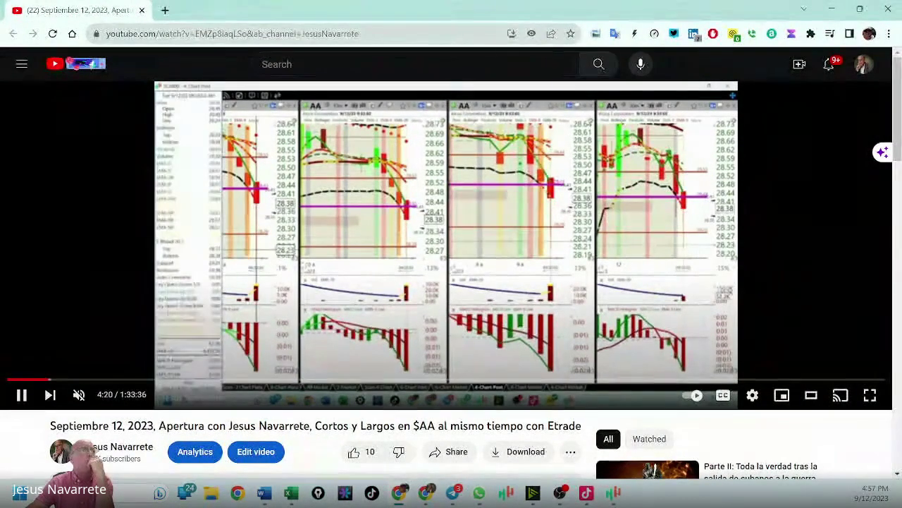
{"action": "key", "text": "Right"}
{"action": "key", "text": "Right"}
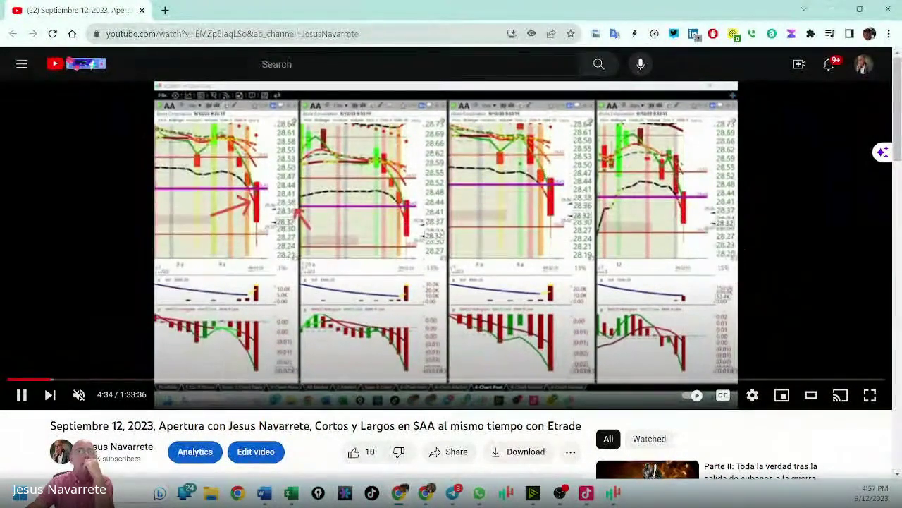
{"action": "key", "text": "Right"}
{"action": "key", "text": "Right"}
{"action": "key", "text": "Right"}
{"action": "key", "text": "Right"}
{"action": "key", "text": "Right"}
{"action": "key", "text": "Right"}
{"action": "key", "text": "Right"}
{"action": "key", "text": "Right"}
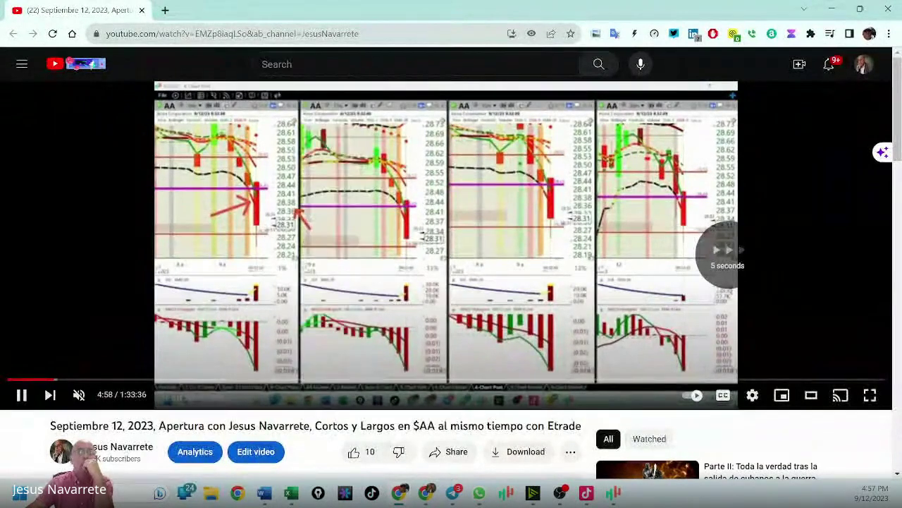
{"action": "key", "text": "Right"}
{"action": "key", "text": "Right"}
{"action": "key", "text": "Right"}
{"action": "key", "text": "Right"}
{"action": "key", "text": "Right"}
{"action": "key", "text": "Right"}
{"action": "key", "text": "Right"}
{"action": "key", "text": "Right"}
{"action": "key", "text": "Right"}
{"action": "key", "text": "Right"}
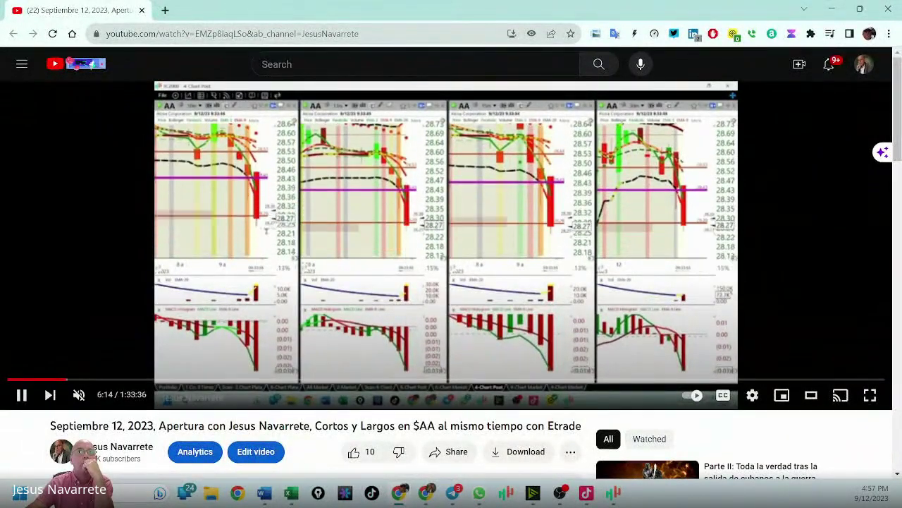
{"action": "key", "text": "Right"}
{"action": "key", "text": "Right"}
{"action": "key", "text": "Right"}
{"action": "key", "text": "Right"}
{"action": "key", "text": "Right"}
{"action": "key", "text": "Right"}
{"action": "key", "text": "Right"}
{"action": "key", "text": "Right"}
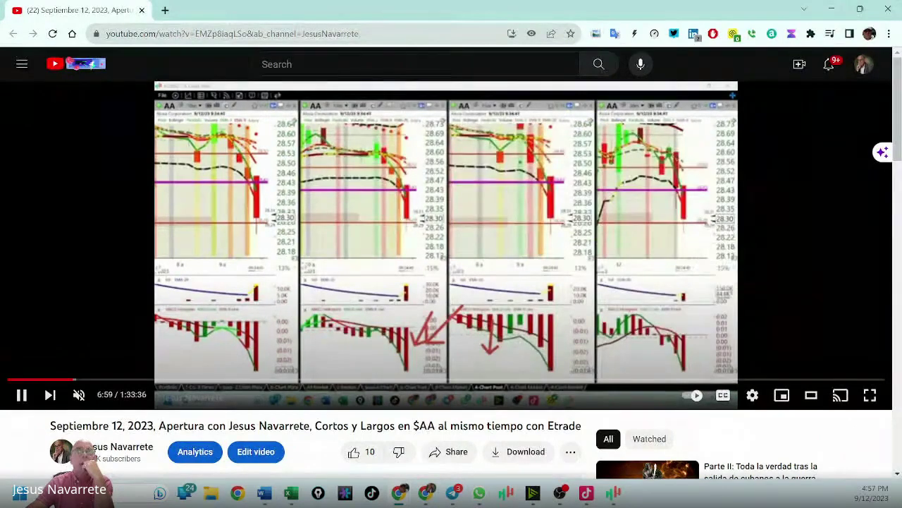
- Rewind the session video to the DJ-30 chart and pause it at 6:52
{"action": "key", "text": "Left"}
{"action": "key", "text": "Left"}
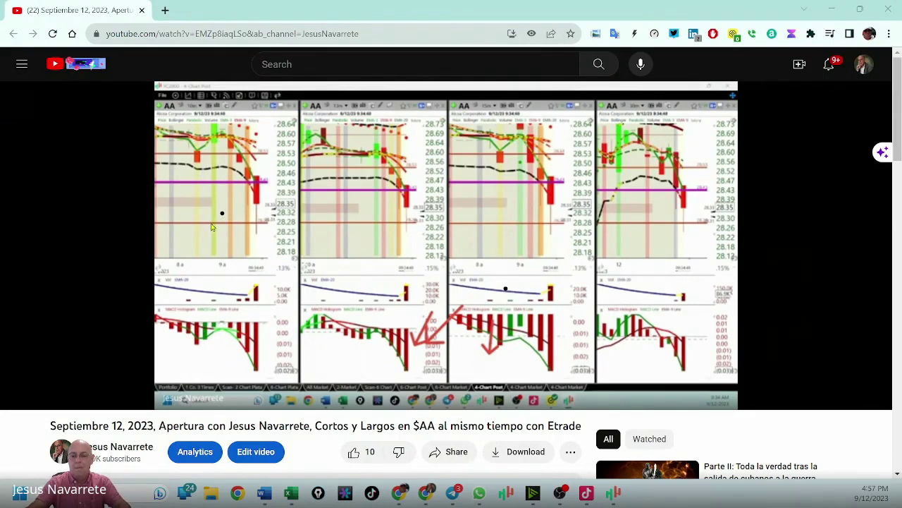
{"action": "key", "text": "space"}
{"action": "key", "text": "Left"}
{"action": "key", "text": "Left"}
{"action": "key", "text": "Left"}
{"action": "key", "text": "Left"}
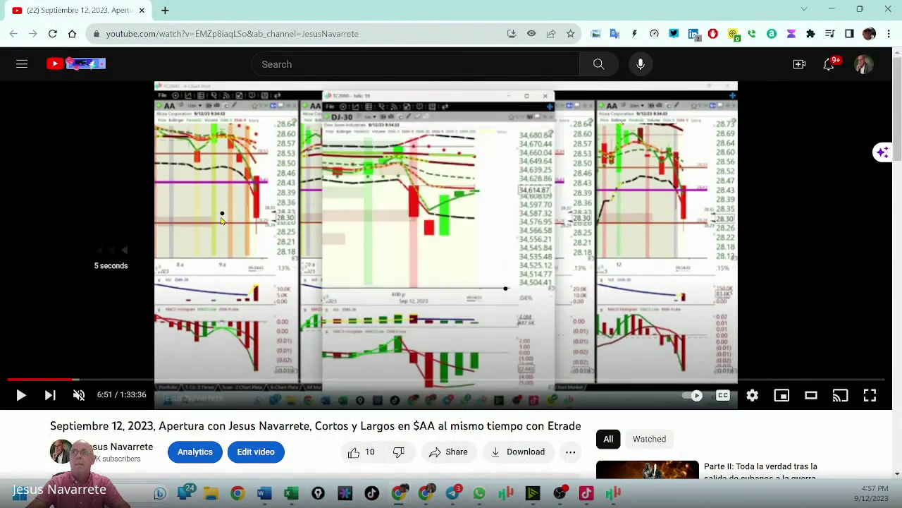
{"action": "key", "text": "space"}
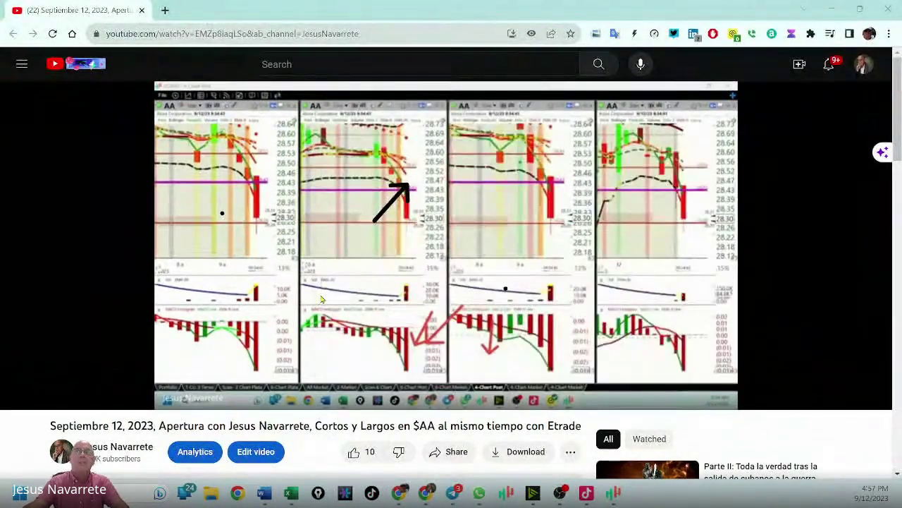
{"action": "mouse_move", "coordinate": [351, 282]}
{"action": "key", "text": "Left"}
{"action": "key", "text": "Left"}
{"action": "key", "text": "space"}
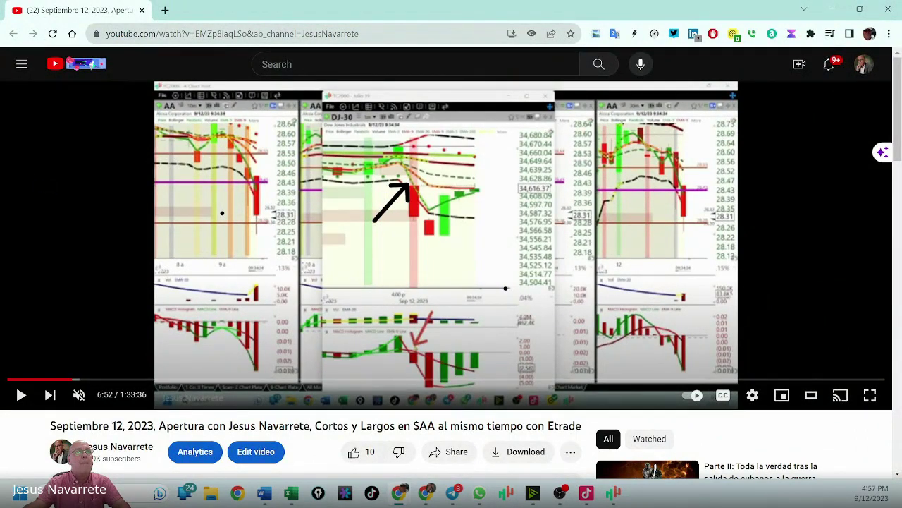
- Mark the green DJ-30 candle, the latest candles and the chart heading with arrows, and clear the drawings
{"action": "left_click_drag", "start_coordinate": [453, 315], "coordinate": [444, 247]}
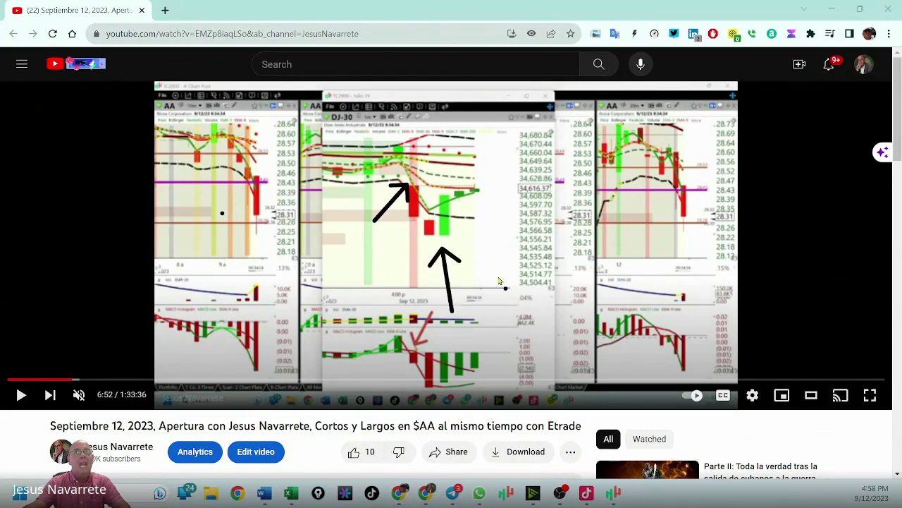
{"action": "left_click_drag", "start_coordinate": [577, 307], "coordinate": [486, 212]}
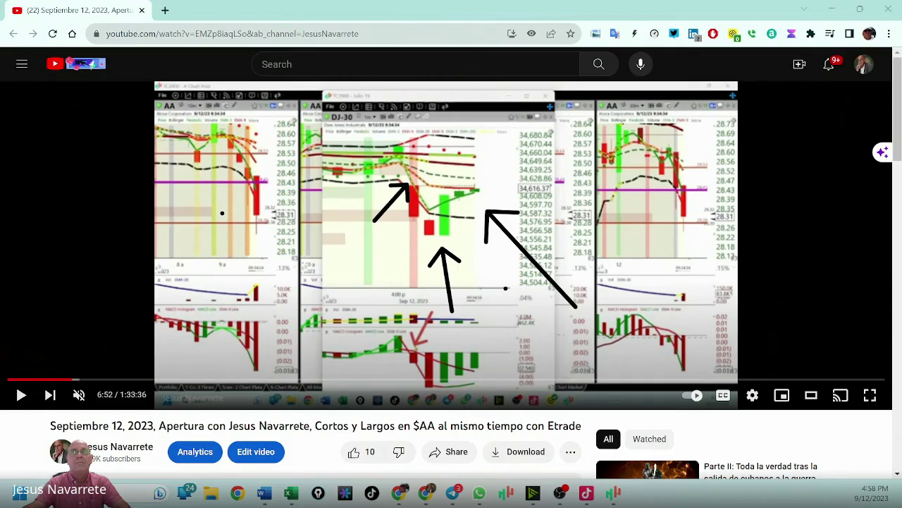
{"action": "left_click_drag", "start_coordinate": [357, 120], "coordinate": [363, 117]}
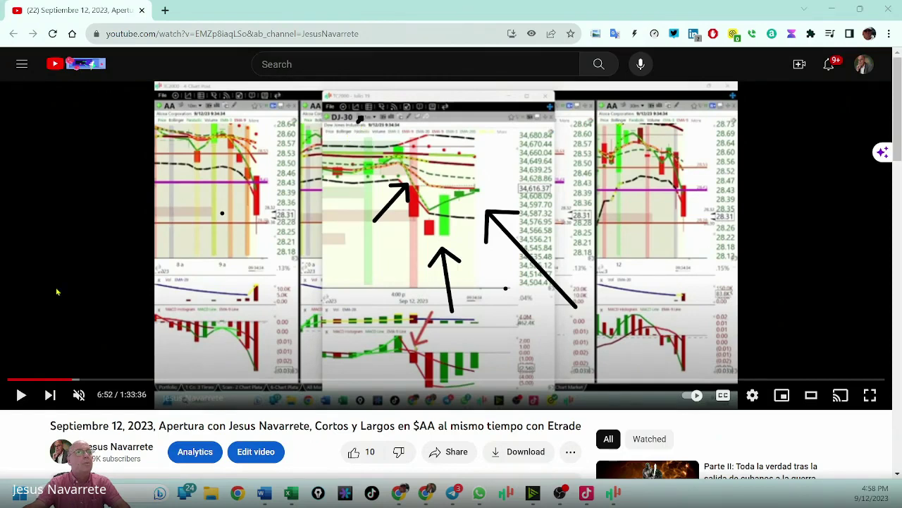
{"action": "key", "text": "Escape"}
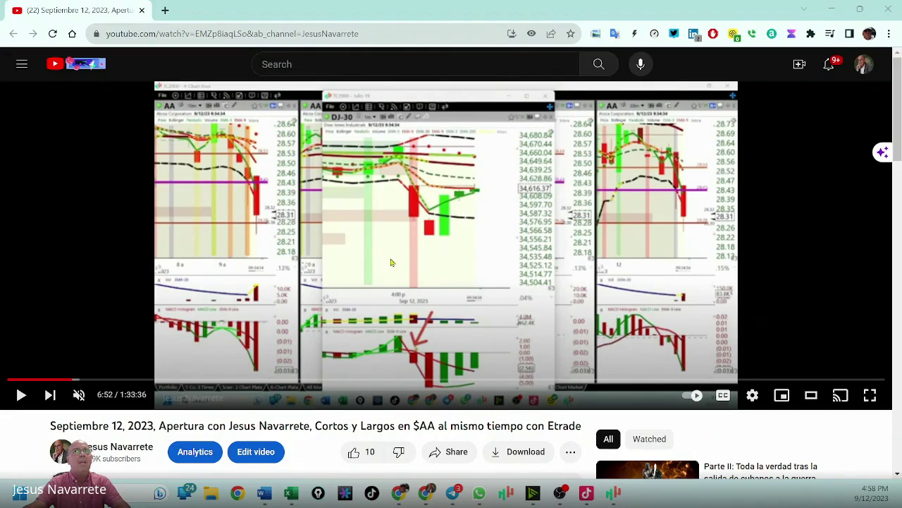
- Resume the session video and examine the four AA charts up to 9:15, skipping ahead in short intervals
{"action": "left_click", "coordinate": [412, 254]}
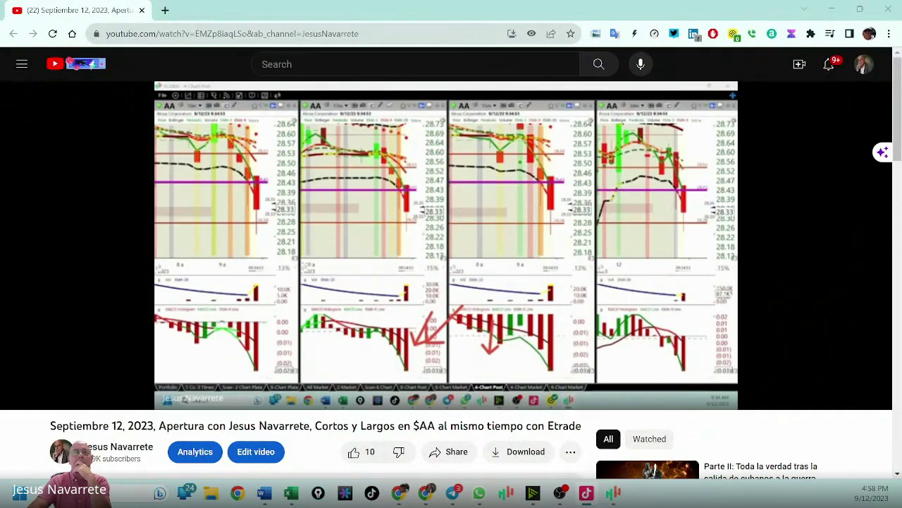
{"action": "mouse_move", "coordinate": [133, 307]}
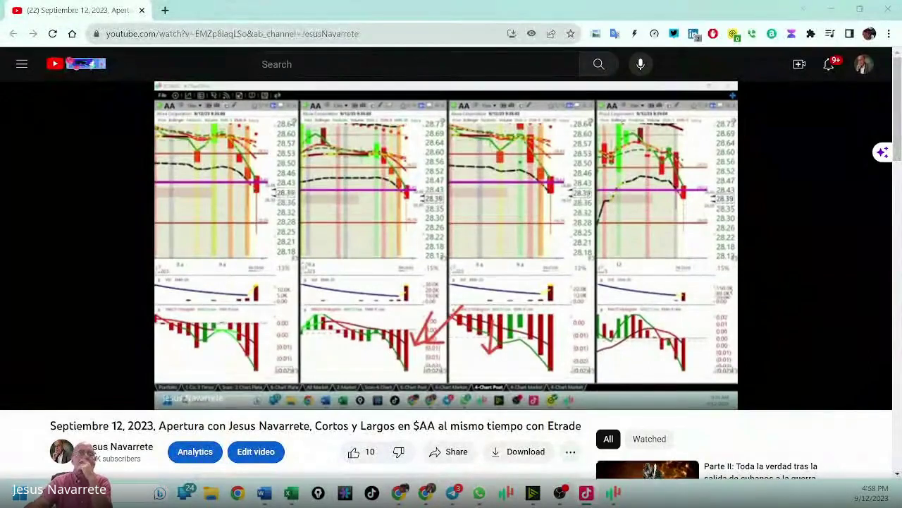
{"action": "left_click", "coordinate": [97, 281]}
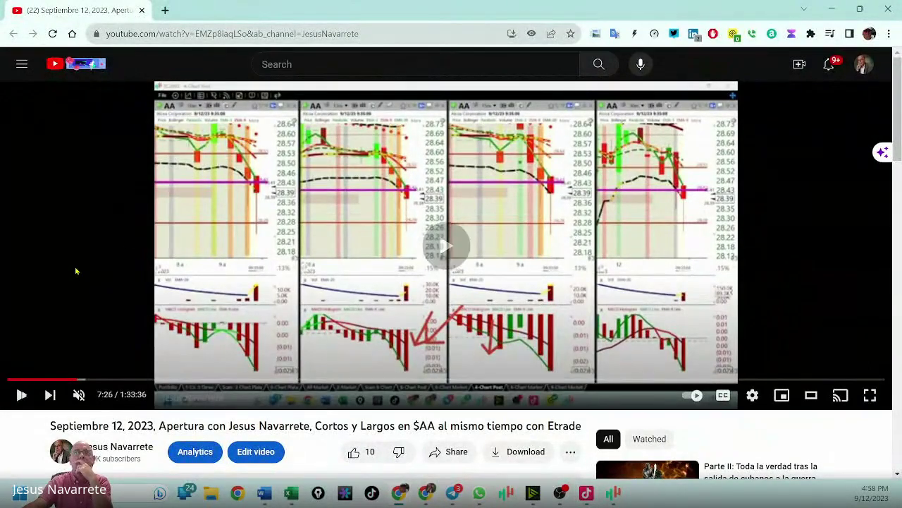
{"action": "left_click", "coordinate": [76, 270]}
{"action": "key", "text": "Right"}
{"action": "key", "text": "Right"}
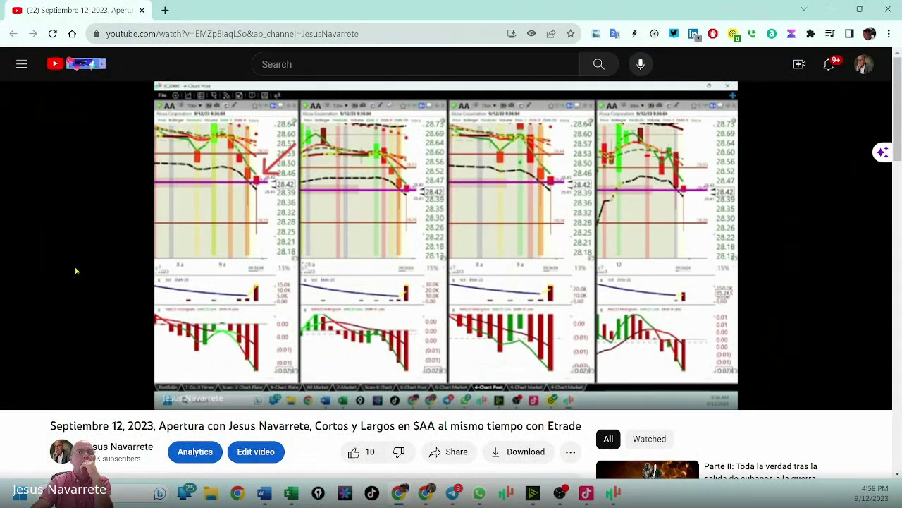
{"action": "key", "text": "Right"}
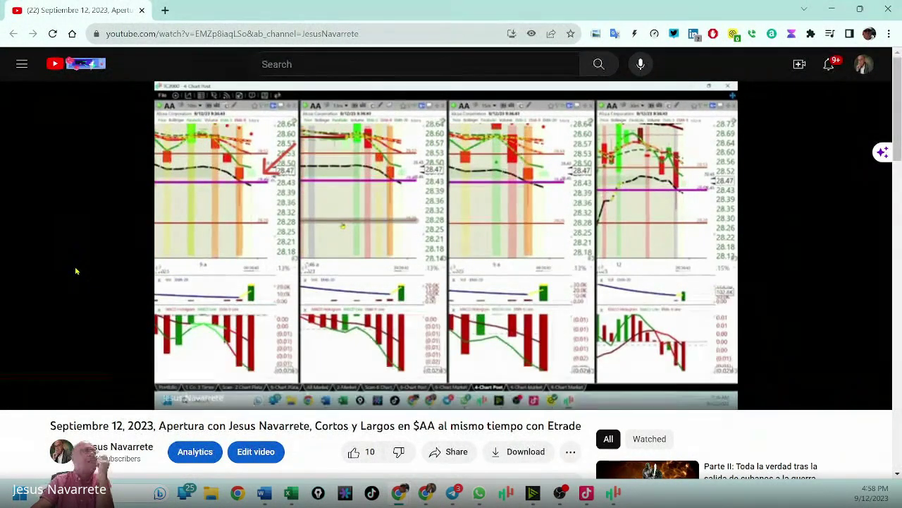
{"action": "key", "text": "Right"}
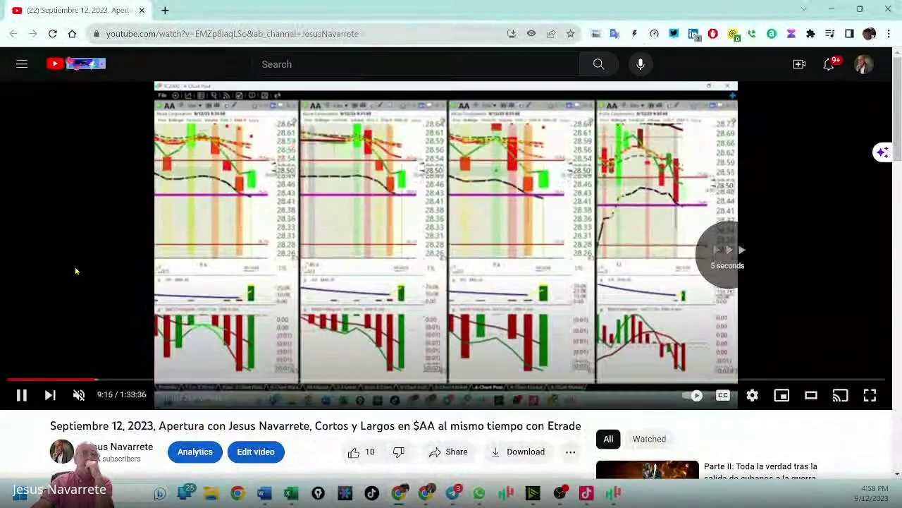
- Skip the session video forward past 9:58 and examine the arrows marked on the AA candles and MACD histograms
{"action": "key", "text": "Right"}
{"action": "key", "text": "Right"}
{"action": "key", "text": "Right"}
{"action": "key", "text": "Right"}
{"action": "key", "text": "Right"}
{"action": "key", "text": "Right"}
{"action": "key", "text": "Right"}
{"action": "key", "text": "Right"}
{"action": "key", "text": "Right"}
{"action": "key", "text": "Right"}
{"action": "key", "text": "Right"}
{"action": "key", "text": "Right"}
{"action": "key", "text": "Right"}
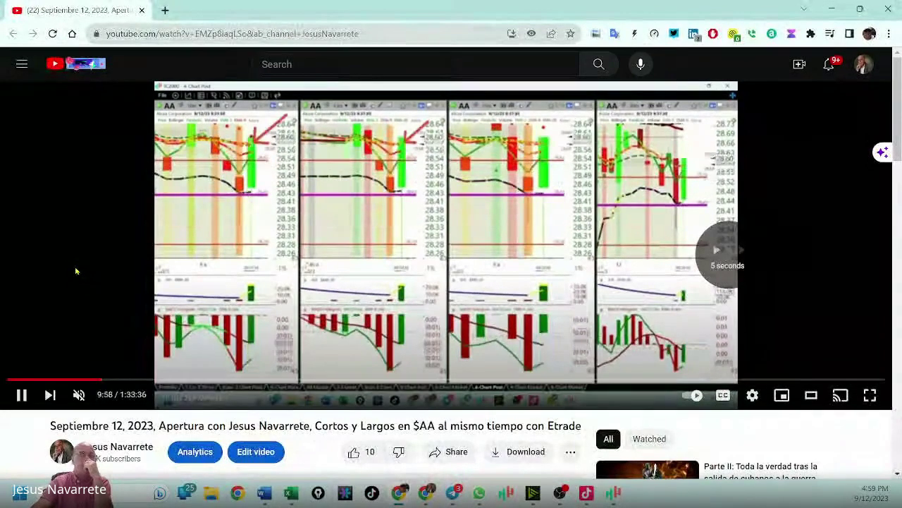
{"action": "key", "text": "Right"}
{"action": "key", "text": "Right"}
{"action": "key", "text": "Right"}
{"action": "key", "text": "Right"}
{"action": "key", "text": "Right"}
{"action": "key", "text": "Right"}
{"action": "key", "text": "Right"}
{"action": "key", "text": "Right"}
{"action": "key", "text": "Right"}
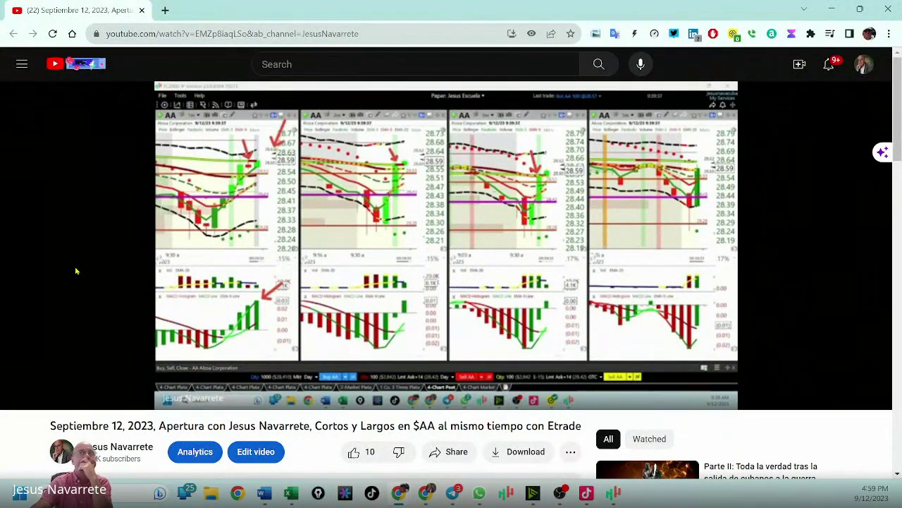
- Skip the session video forward from 12:08 past 14:38 and examine the price and MACD on the AA charts
{"action": "key", "text": "Right"}
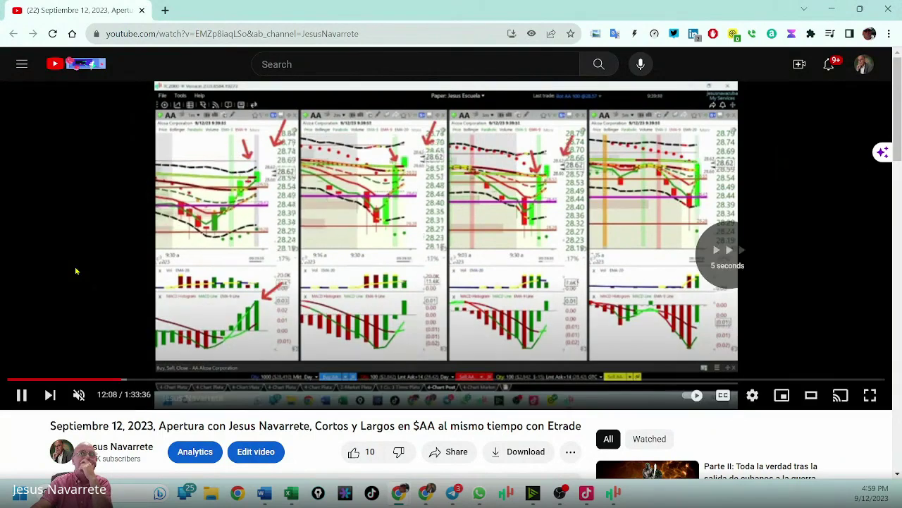
{"action": "key", "text": "Right"}
{"action": "key", "text": "Right"}
{"action": "key", "text": "Right"}
{"action": "key", "text": "Right"}
{"action": "key", "text": "Right"}
{"action": "key", "text": "Right"}
{"action": "key", "text": "Right"}
{"action": "key", "text": "Right"}
{"action": "key", "text": "Right"}
{"action": "key", "text": "Right"}
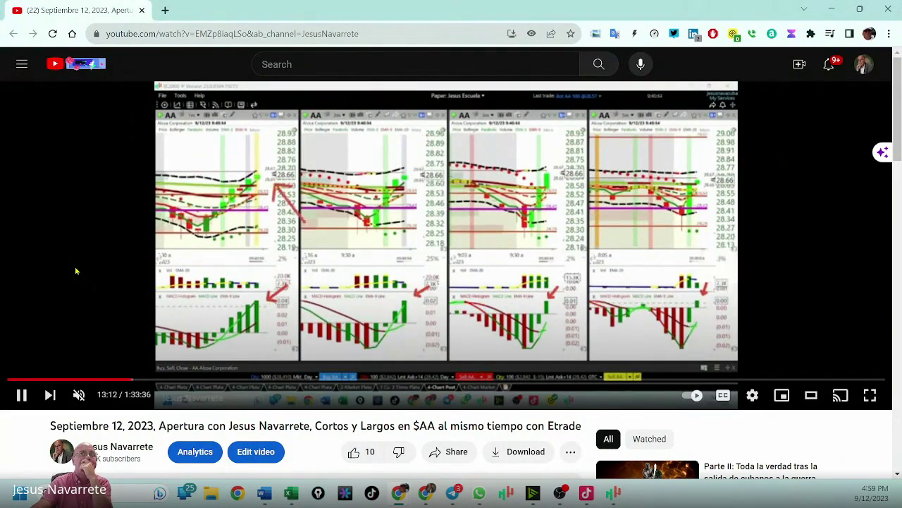
{"action": "key", "text": "Right"}
{"action": "key", "text": "Right"}
{"action": "key", "text": "Right"}
{"action": "key", "text": "Right"}
{"action": "key", "text": "Right"}
{"action": "key", "text": "Right"}
{"action": "key", "text": "Right"}
{"action": "key", "text": "Right"}
{"action": "key", "text": "Right"}
{"action": "key", "text": "Right"}
{"action": "key", "text": "Right"}
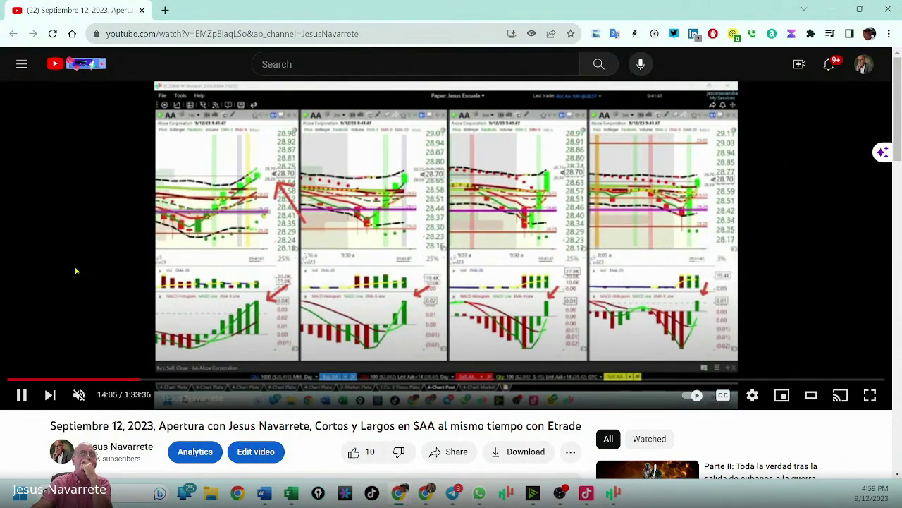
{"action": "key", "text": "Right"}
{"action": "key", "text": "Right"}
{"action": "key", "text": "Right"}
{"action": "key", "text": "Right"}
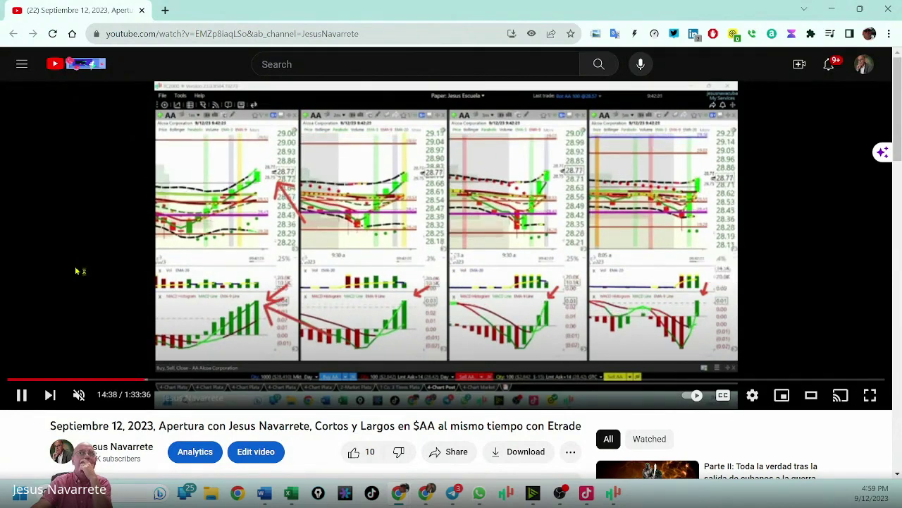
{"action": "key", "text": "Right"}
{"action": "key", "text": "Right"}
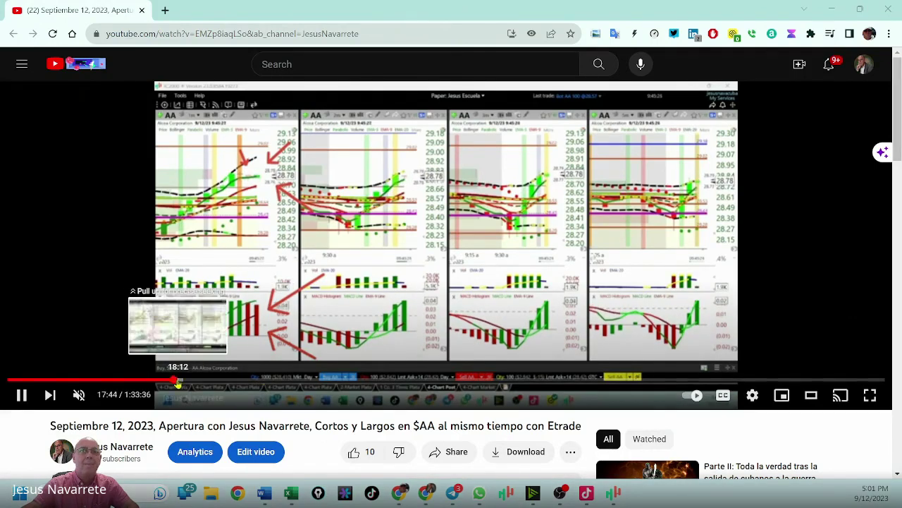
- Replay the session video from slightly before 17:44 in full screen and skip forward to the AA charts at 9:50:50
{"action": "left_click", "coordinate": [169, 381]}
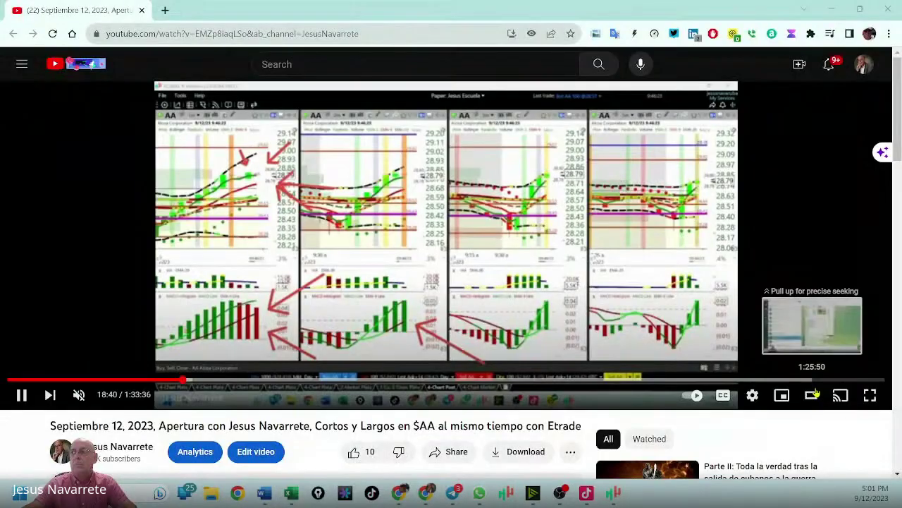
{"action": "key", "text": "f"}
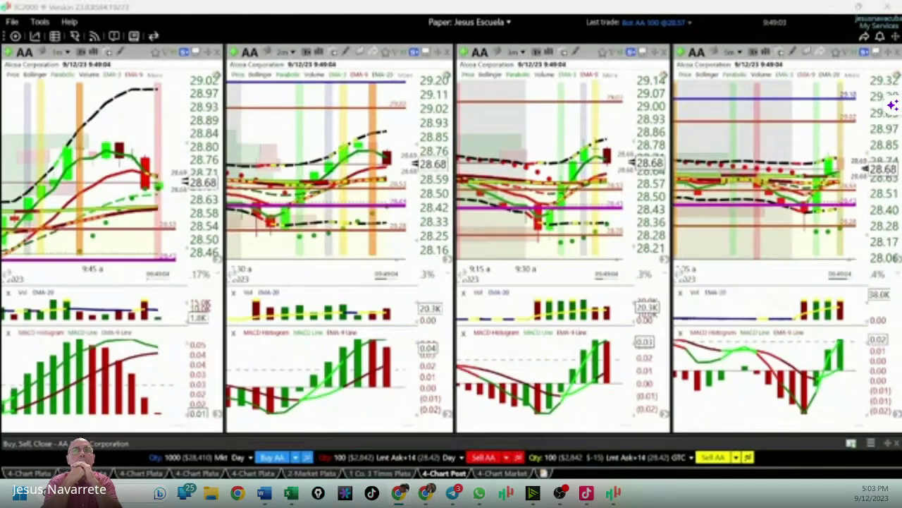
{"action": "key", "text": "Right"}
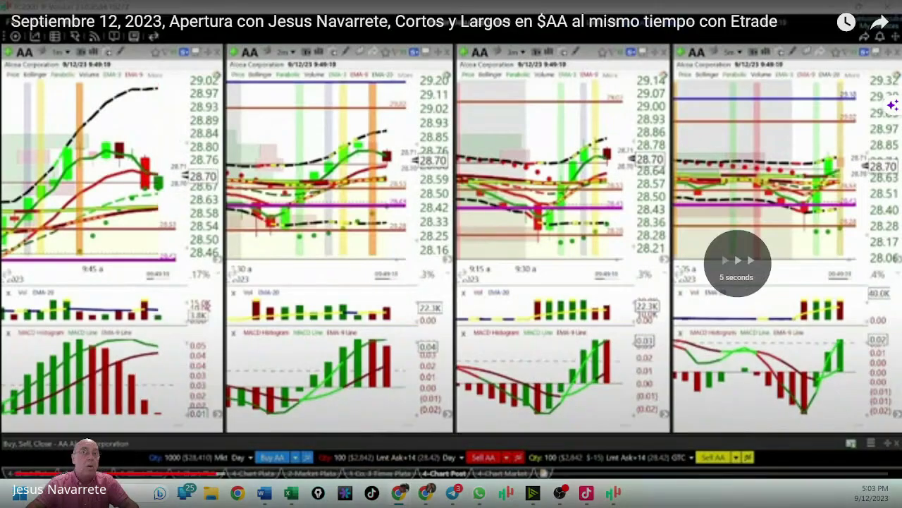
{"action": "key", "text": "Right"}
{"action": "key", "text": "Right"}
{"action": "key", "text": "Right"}
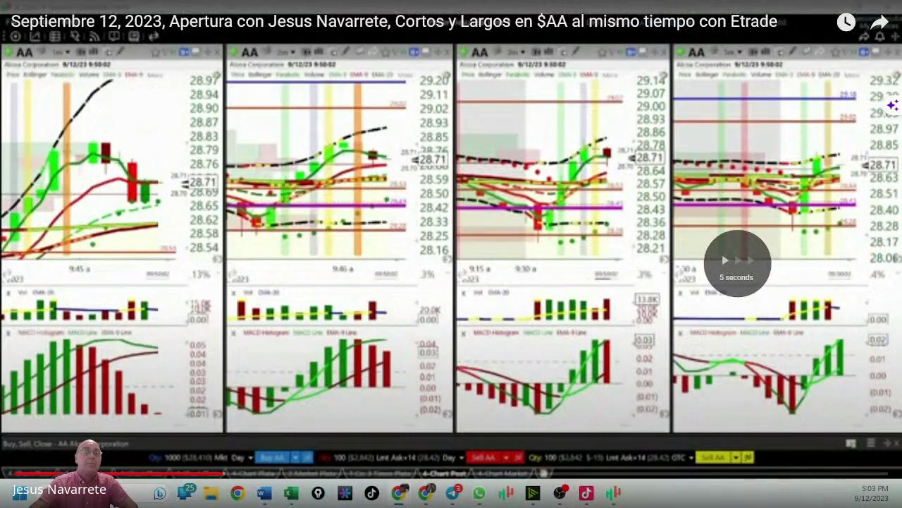
{"action": "key", "text": "Right"}
{"action": "key", "text": "Right"}
{"action": "key", "text": "Right"}
{"action": "key", "text": "Right"}
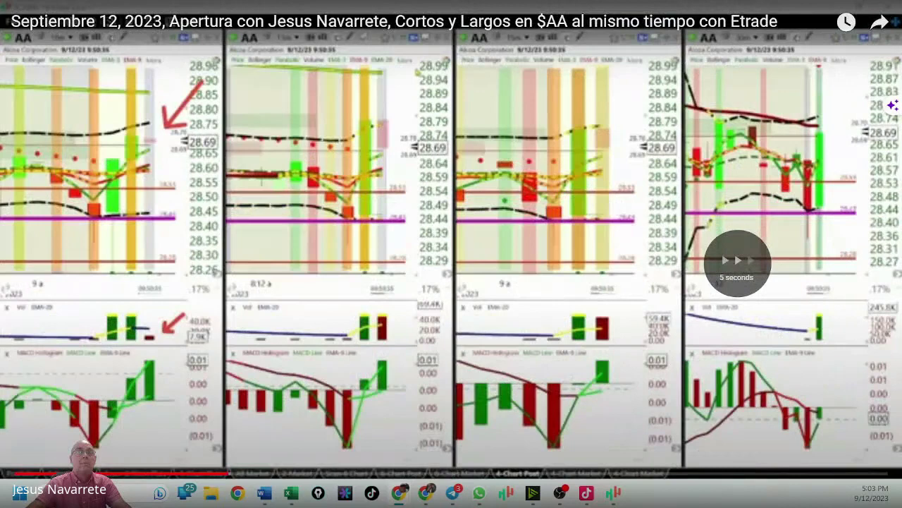
{"action": "key", "text": "Right"}
{"action": "key", "text": "Right"}
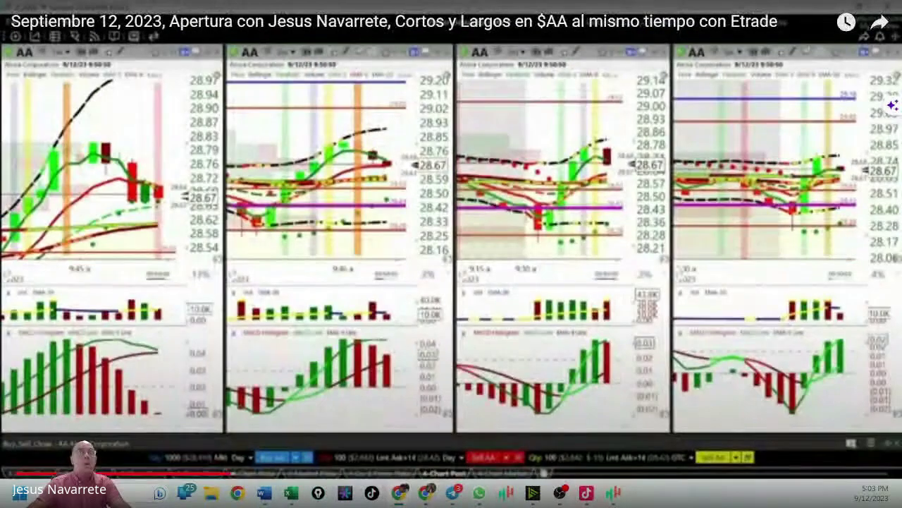
- Skip the session video forward in short intervals to the 10- to 30-minute AA charts at 9:53:56
{"action": "key", "text": "Right"}
{"action": "key", "text": "Right"}
{"action": "key", "text": "Right"}
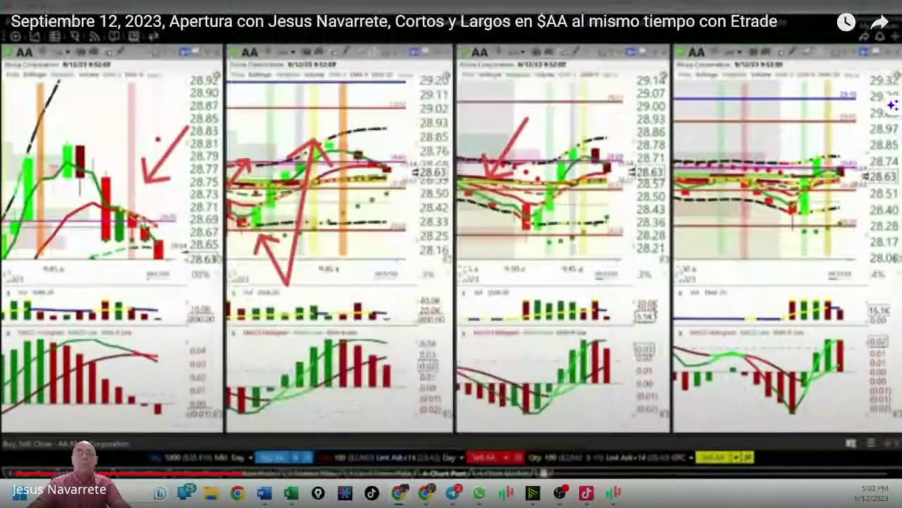
{"action": "key", "text": "Right"}
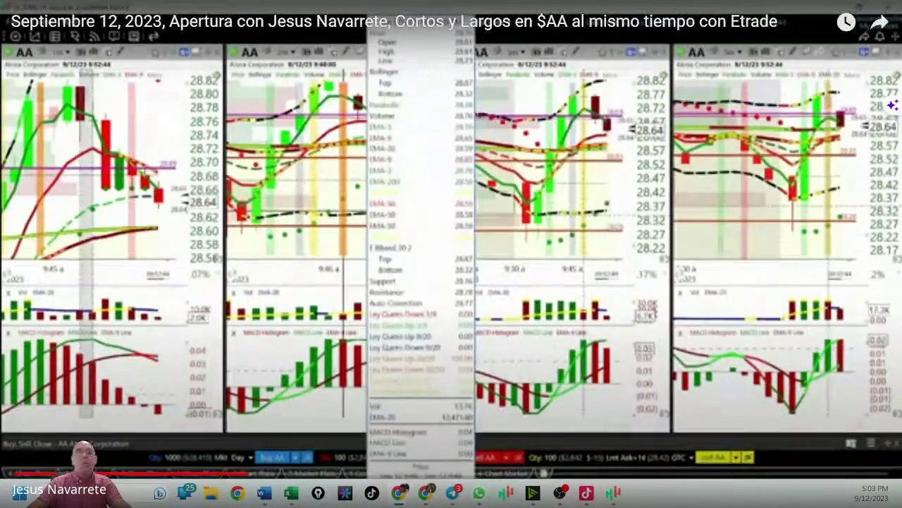
{"action": "key", "text": "Right"}
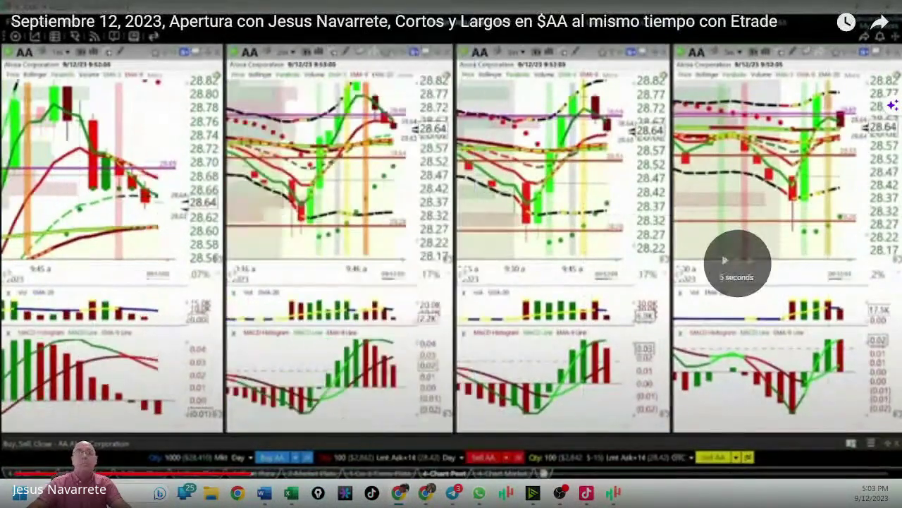
{"action": "key", "text": "Right"}
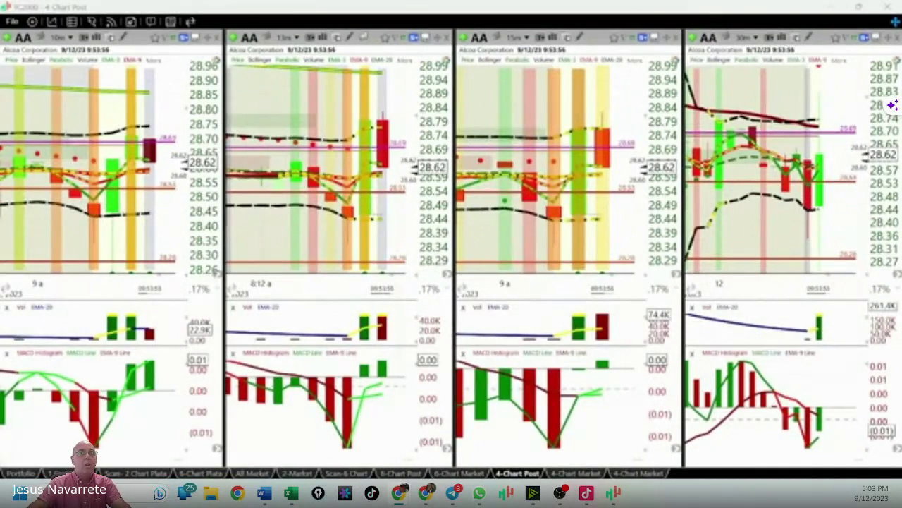
- Skip the session video forward to 9:56:44 and examine the arrows on the 1- and 2-minute AA MACD histograms
{"action": "key", "text": "Right"}
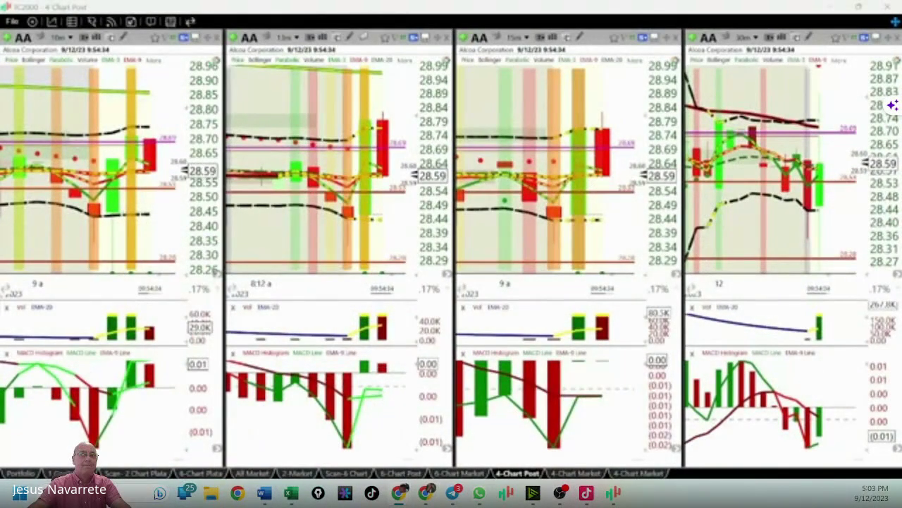
{"action": "key", "text": "Right"}
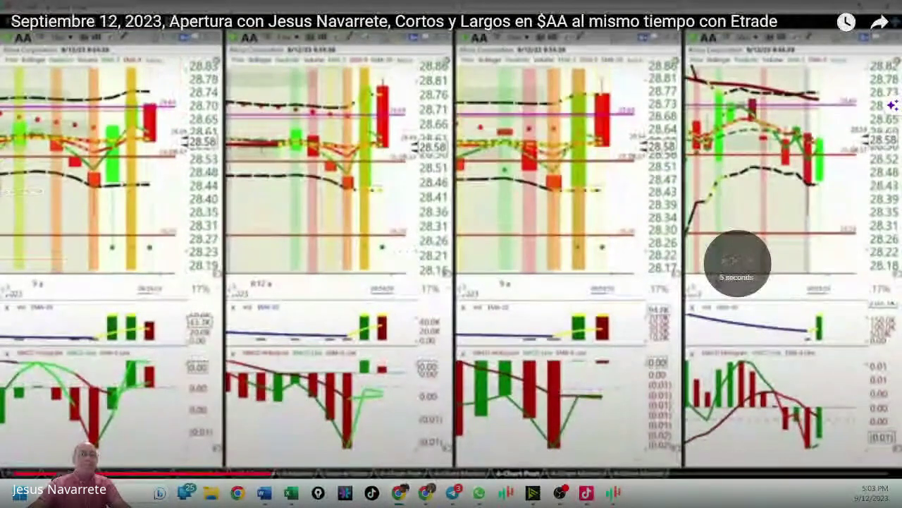
{"action": "key", "text": "Right"}
{"action": "key", "text": "Right"}
{"action": "key", "text": "Right"}
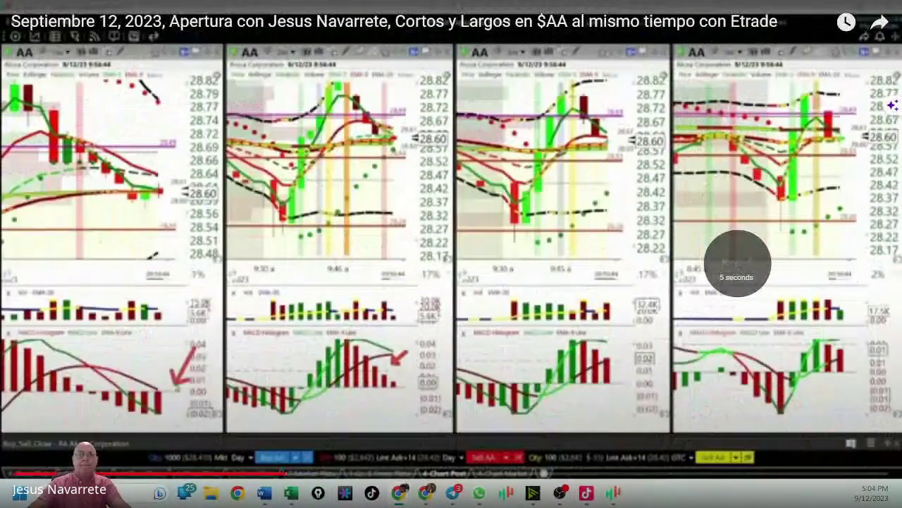
- Skip the session video ahead past 9:57 and examine the arrows at the latest 1-minute AA candle
{"action": "key", "text": "Right"}
{"action": "key", "text": "Right"}
{"action": "key", "text": "Right"}
{"action": "key", "text": "Right"}
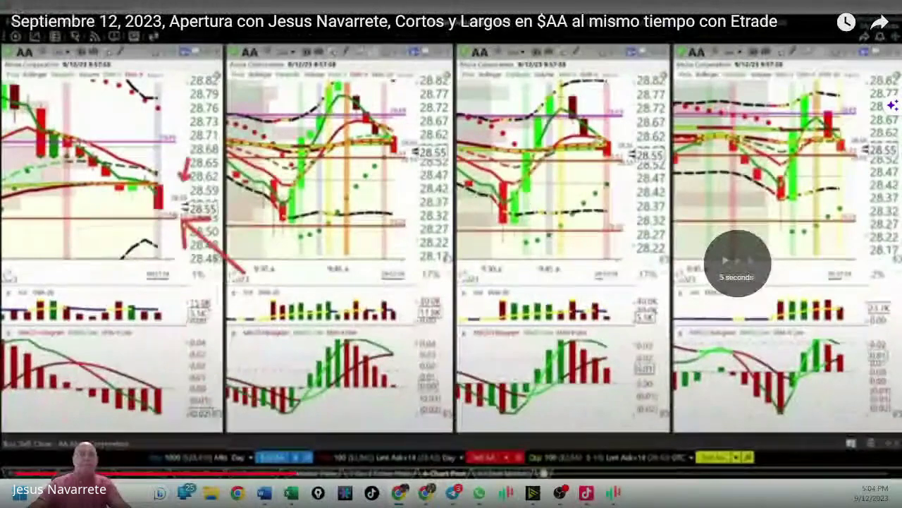
- Skip the session video forward to 9:58:41 and examine the MACD arrows on the 2-, 3- and 5-minute AA charts
{"action": "key", "text": "Right"}
{"action": "key", "text": "Right"}
{"action": "key", "text": "Right"}
{"action": "key", "text": "Right"}
{"action": "key", "text": "Right"}
{"action": "key", "text": "Right"}
{"action": "key", "text": "Right"}
{"action": "key", "text": "Right"}
{"action": "key", "text": "Right"}
{"action": "key", "text": "Right"}
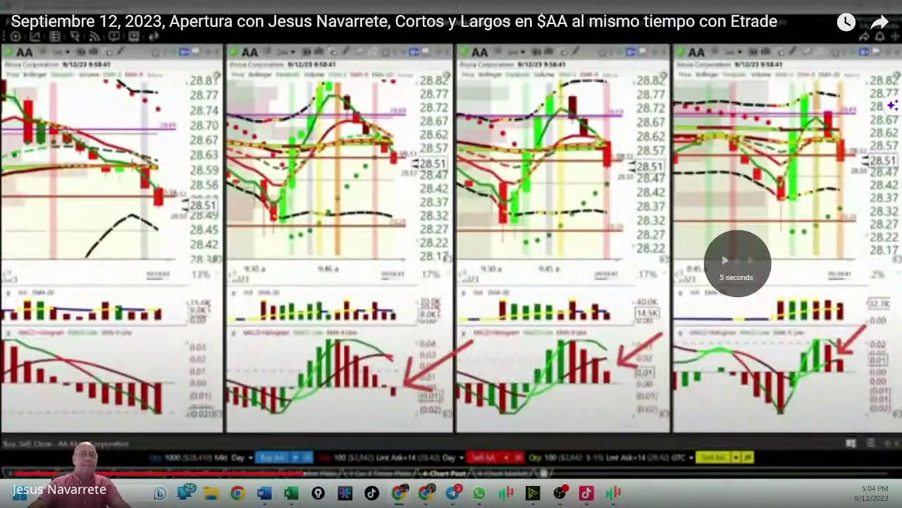
- Skip the session video forward to 9:59:44 and examine the marked candles on the 2- and 3-minute AA charts
{"action": "key", "text": "Right"}
{"action": "key", "text": "Right"}
{"action": "key", "text": "Right"}
{"action": "key", "text": "Right"}
{"action": "key", "text": "Right"}
{"action": "key", "text": "Right"}
{"action": "key", "text": "Right"}
{"action": "key", "text": "Right"}
{"action": "key", "text": "Right"}
{"action": "key", "text": "Right"}
{"action": "key", "text": "Right"}
{"action": "key", "text": "Right"}
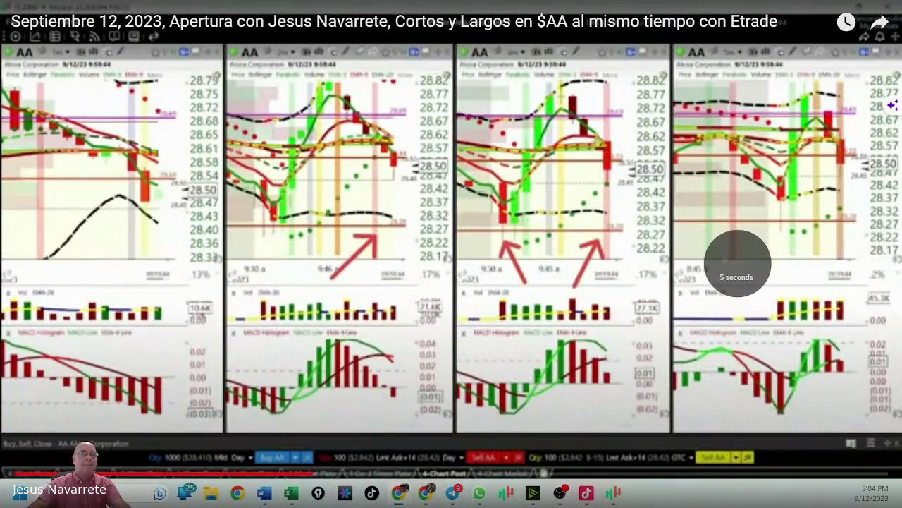
- Skip the session video past the drawn price path at 10:00 and examine the AA charts up to 10:02
{"action": "key", "text": "Right"}
{"action": "key", "text": "Right"}
{"action": "key", "text": "Right"}
{"action": "key", "text": "Right"}
{"action": "key", "text": "Right"}
{"action": "key", "text": "Right"}
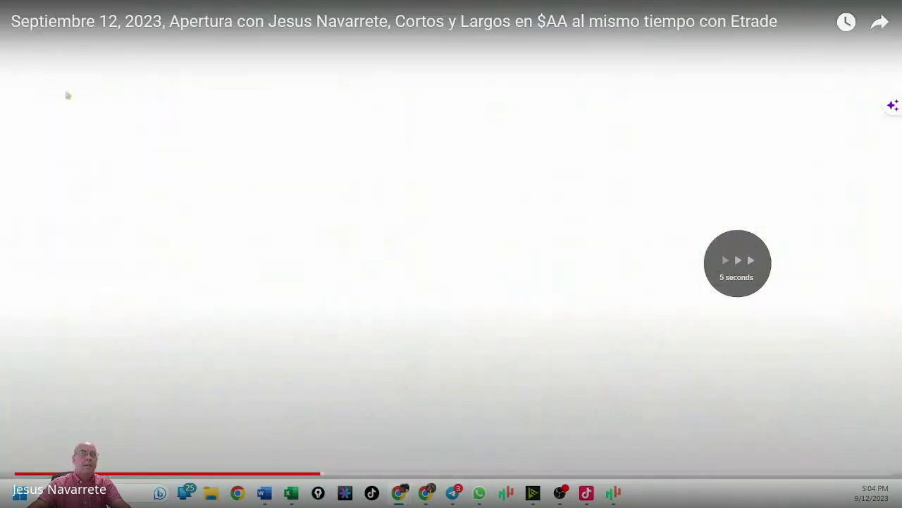
{"action": "key", "text": "Right"}
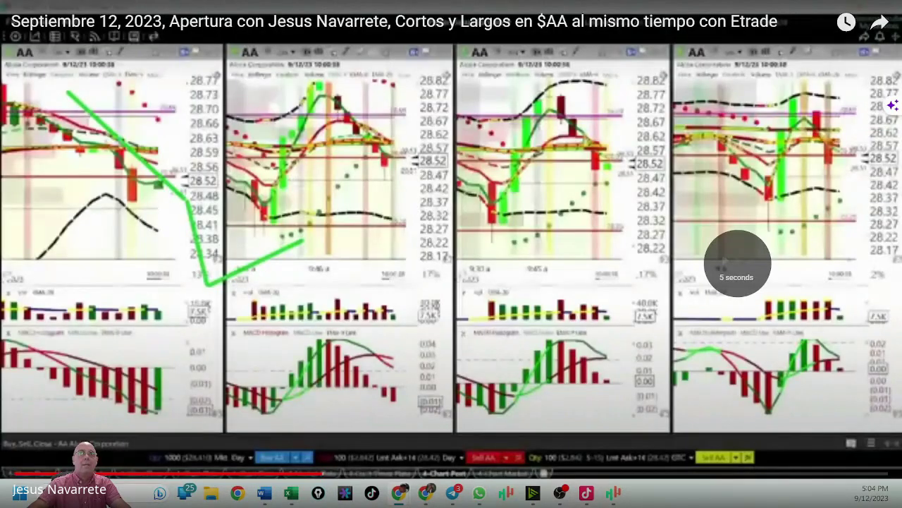
{"action": "key", "text": "Right"}
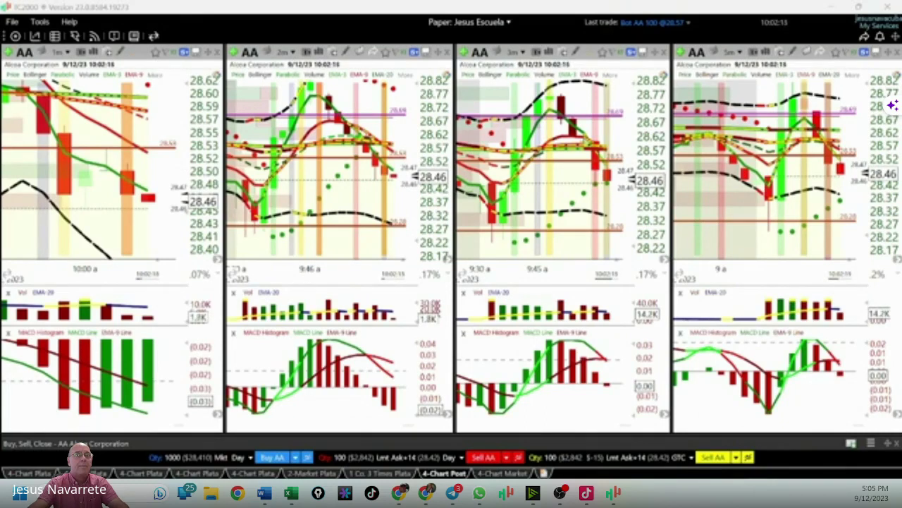
- Reposition the session video near 10:02:31 and skip forward to the marked 1-minute MACD histogram at 10:04:06
{"action": "mouse_move", "coordinate": [160, 371]}
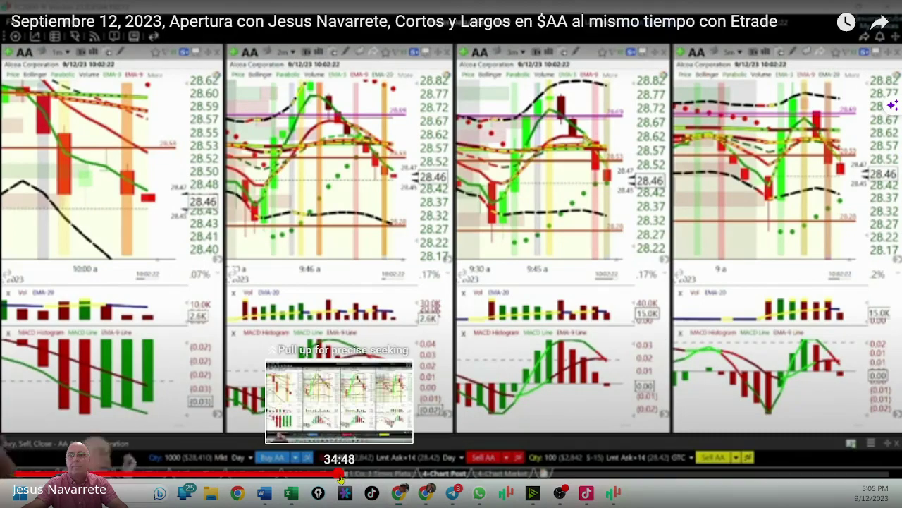
{"action": "left_click", "coordinate": [320, 472]}
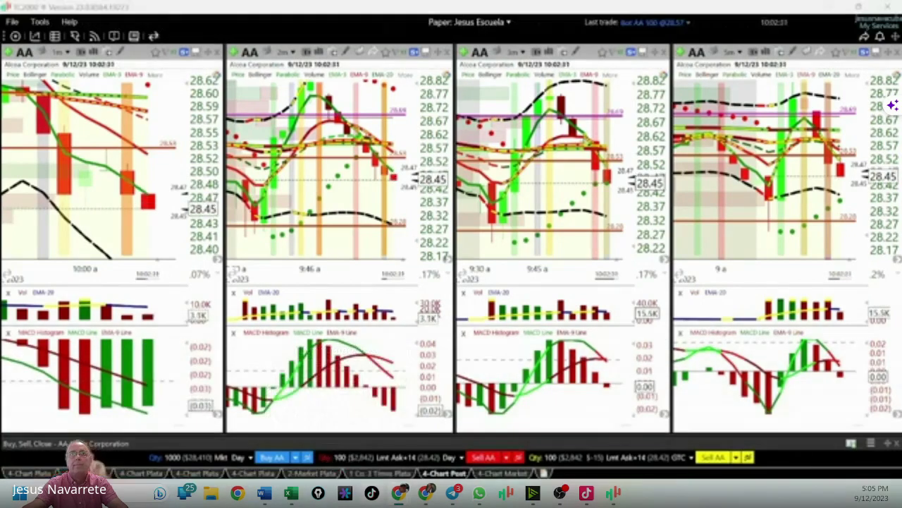
{"action": "key", "text": "Right"}
{"action": "key", "text": "Right"}
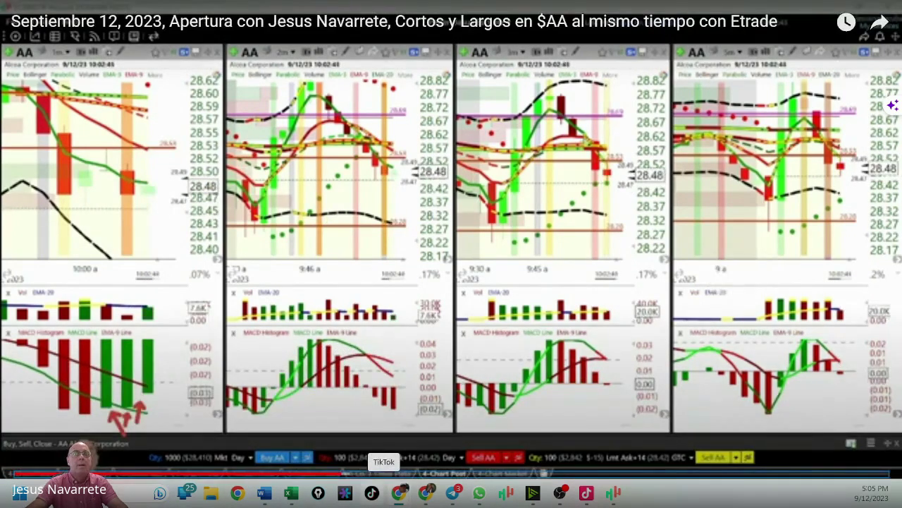
{"action": "key", "text": "Right"}
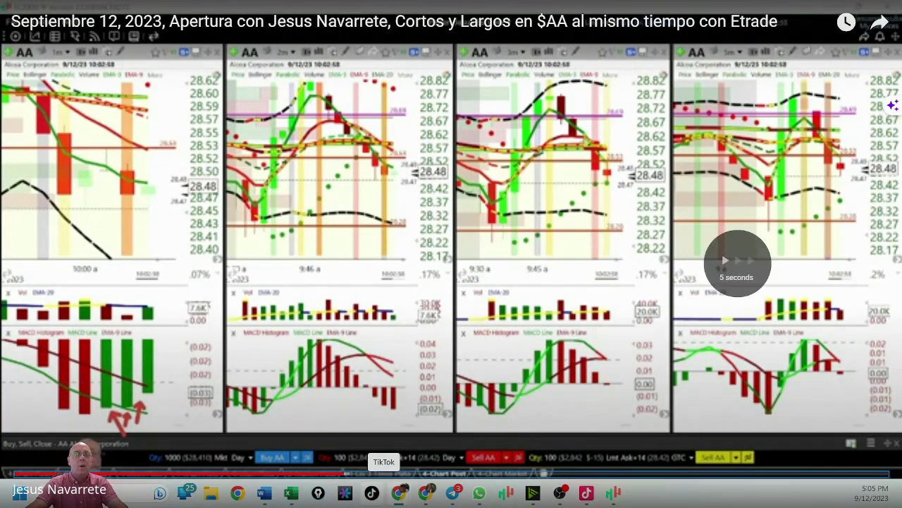
{"action": "key", "text": "Right"}
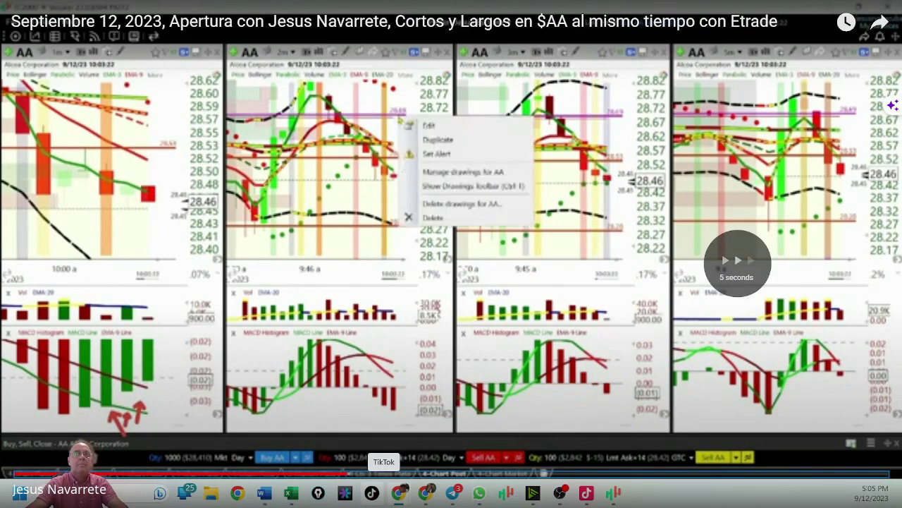
{"action": "key", "text": "Right"}
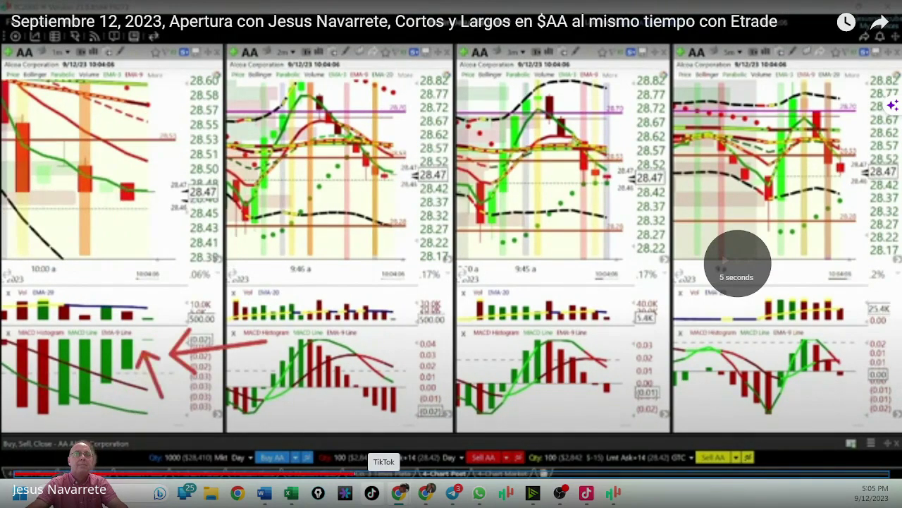
- Advance the session video past 10:04:56 to about 10:06:34, examining the arrows on the 1- and 3-minute AA charts
{"action": "key", "text": "Right"}
{"action": "key", "text": "Right"}
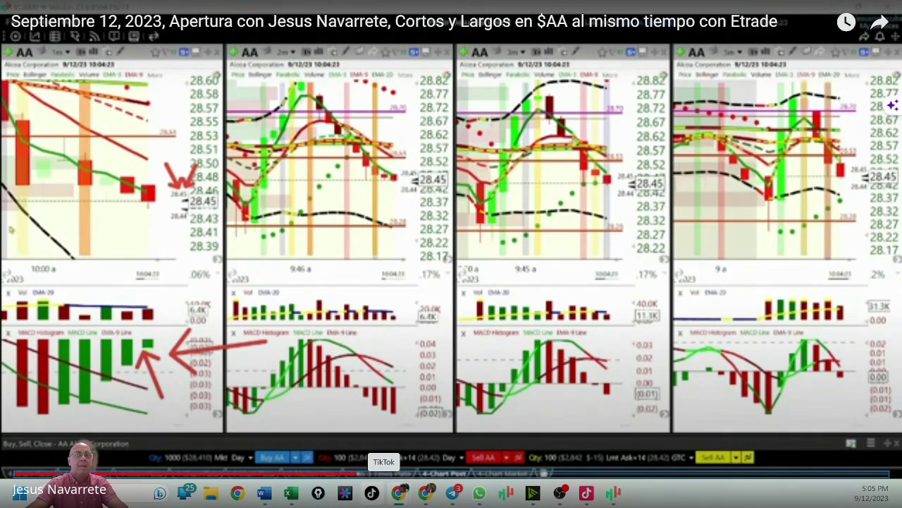
{"action": "key", "text": "Right"}
{"action": "key", "text": "Right"}
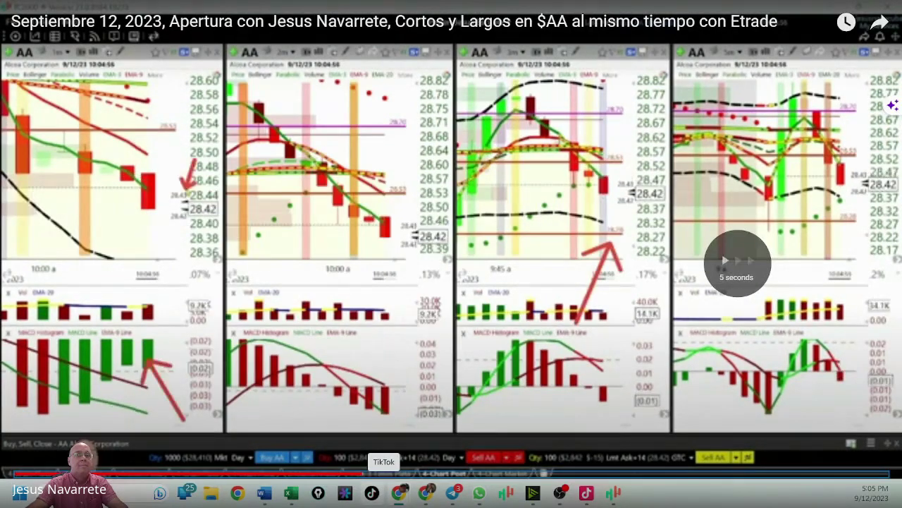
{"action": "key", "text": "Right"}
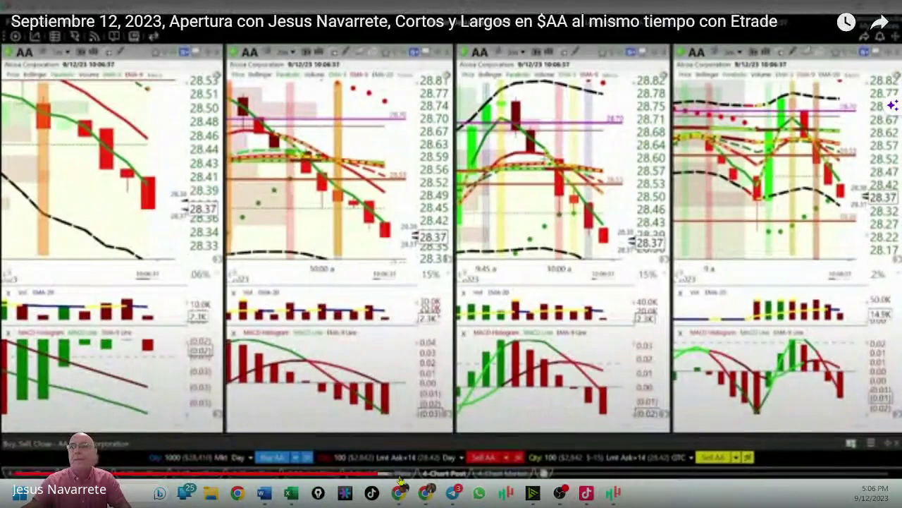
{"action": "left_click_drag", "start_coordinate": [374, 474], "coordinate": [378, 475]}
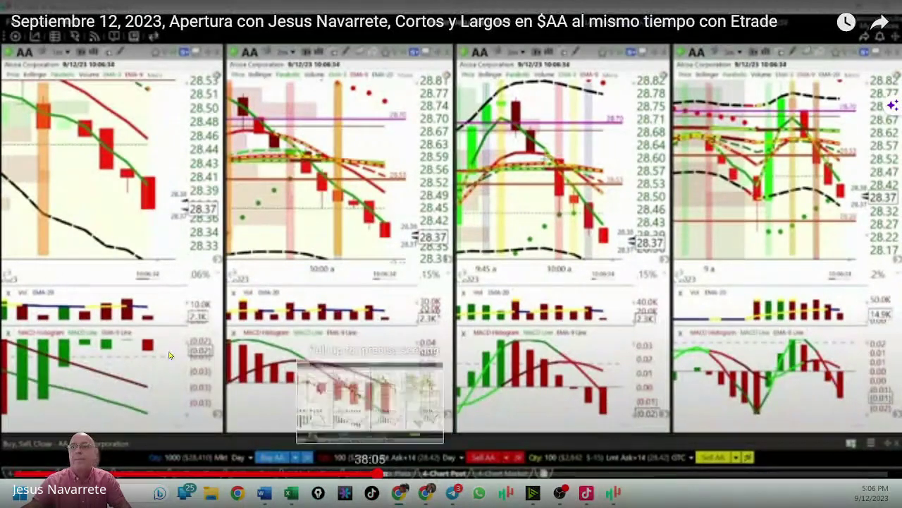
- Skip the session video forward to 10:07:38 and compare the boxed MACD histograms across the four AA charts
{"action": "key", "text": "Right"}
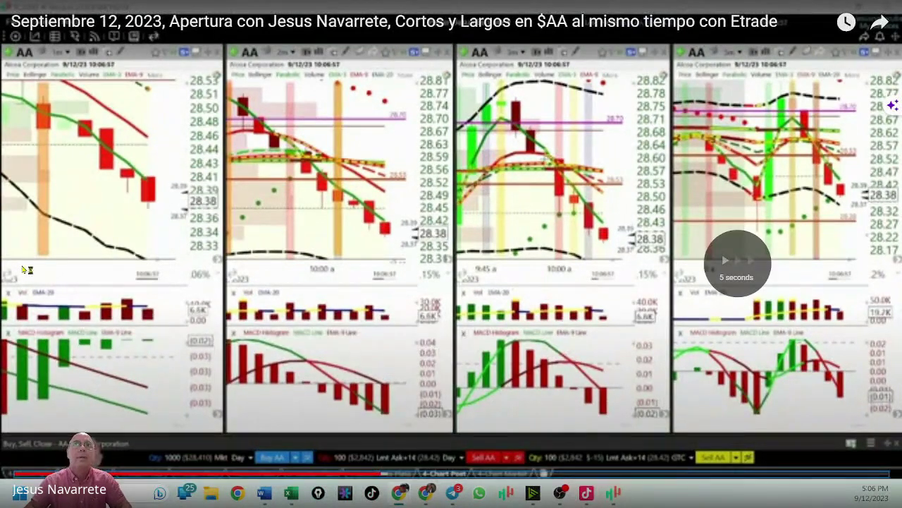
{"action": "key", "text": "Right"}
{"action": "key", "text": "Right"}
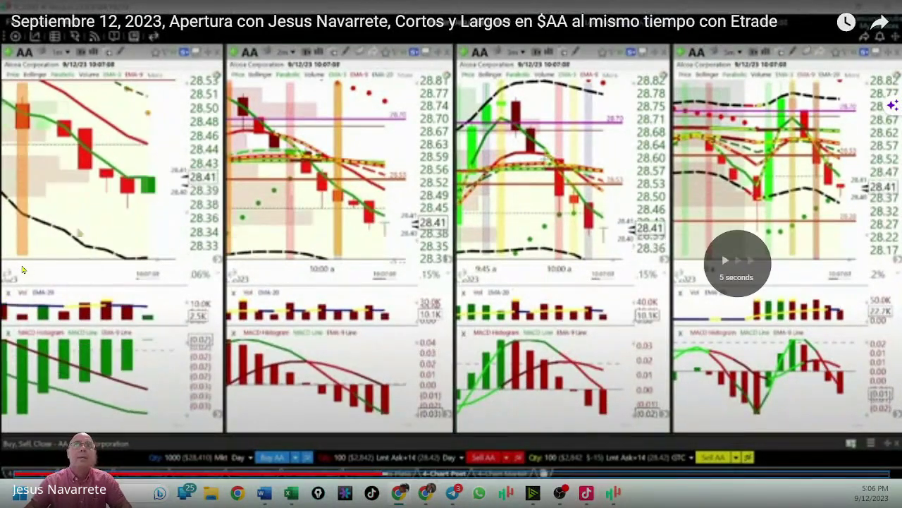
{"action": "key", "text": "Right"}
{"action": "key", "text": "Right"}
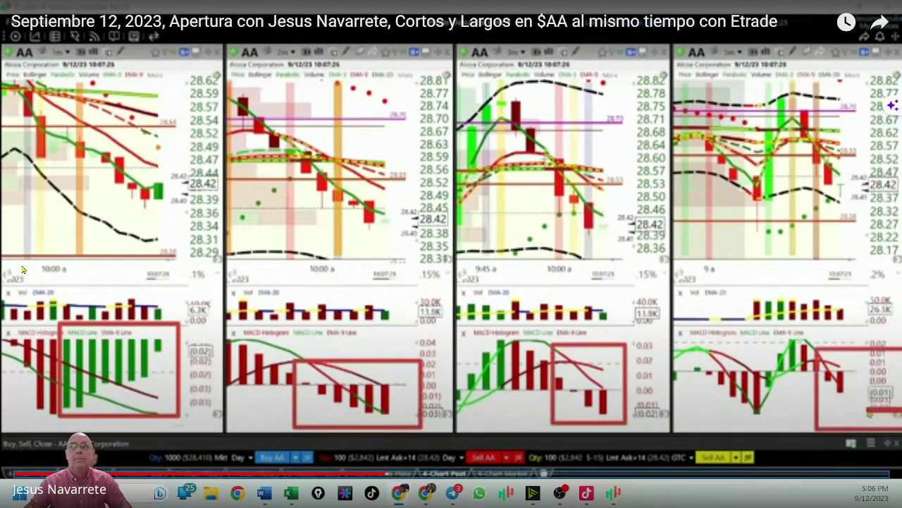
{"action": "key", "text": "Right"}
{"action": "key", "text": "Right"}
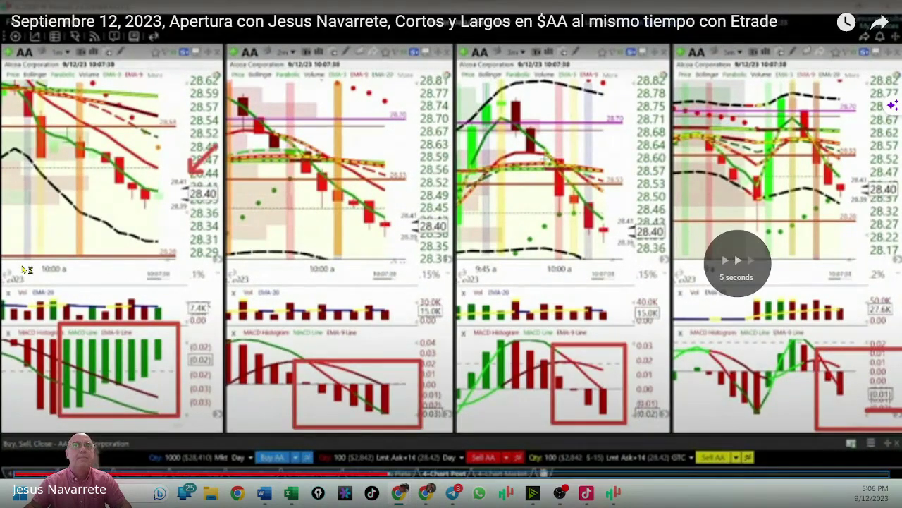
- Skip the session video forward from 10:07:38 to 10:10:14 and examine the AA price relative to the marked levels
{"action": "key", "text": "Right"}
{"action": "key", "text": "Right"}
{"action": "key", "text": "Right"}
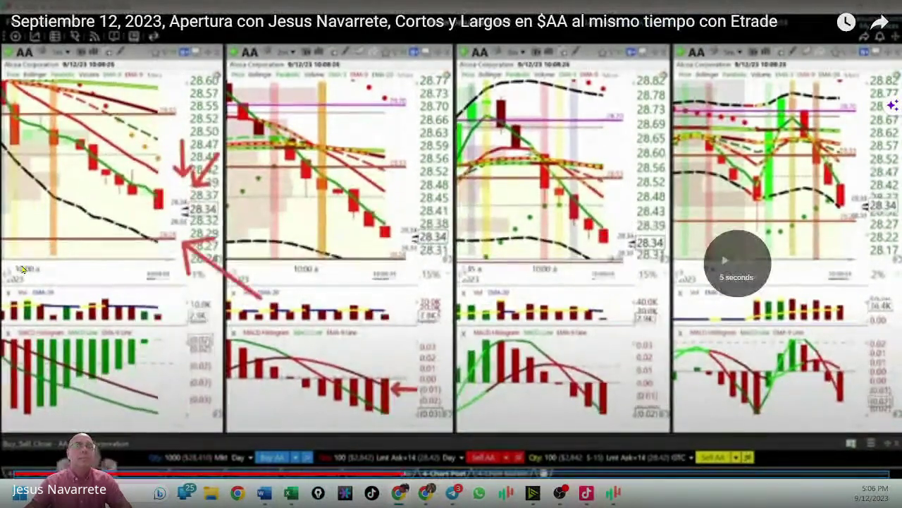
{"action": "key", "text": "Right"}
{"action": "key", "text": "Right"}
{"action": "key", "text": "Right"}
{"action": "key", "text": "Right"}
{"action": "key", "text": "Right"}
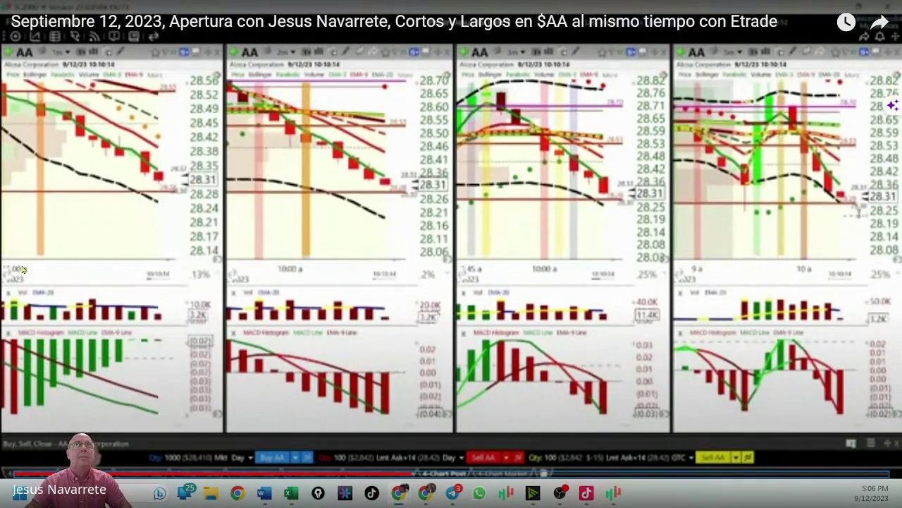
- Advance the session video from 10:10:14 to 10:12:53 and examine the volume and MACD arrows on the AA charts
{"action": "key", "text": "Right"}
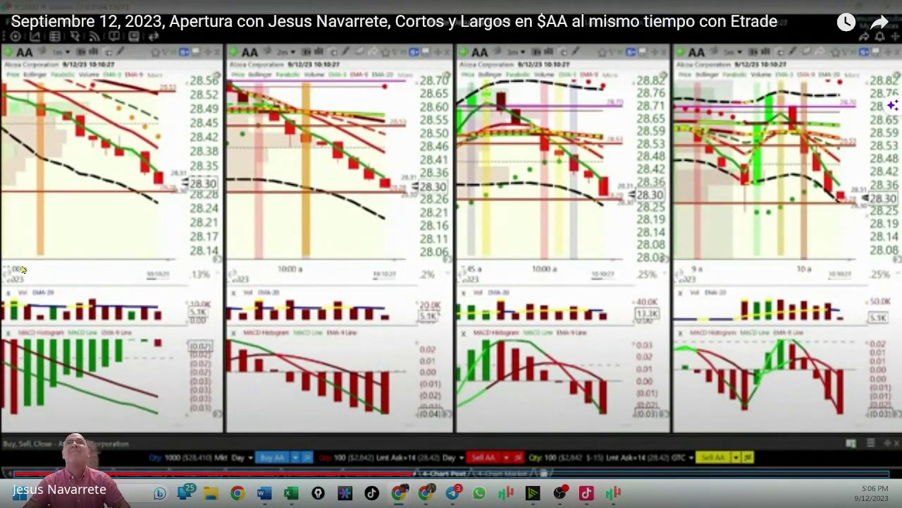
{"action": "key", "text": "Right"}
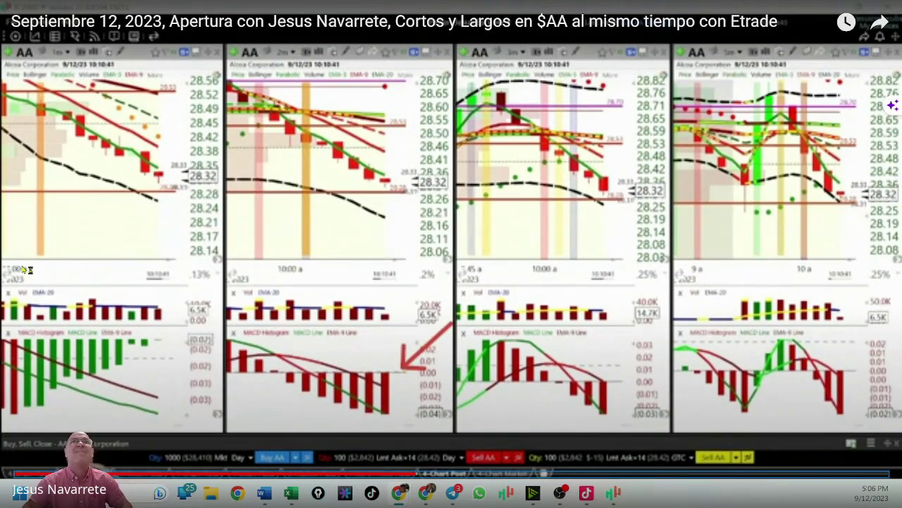
{"action": "key", "text": "Right"}
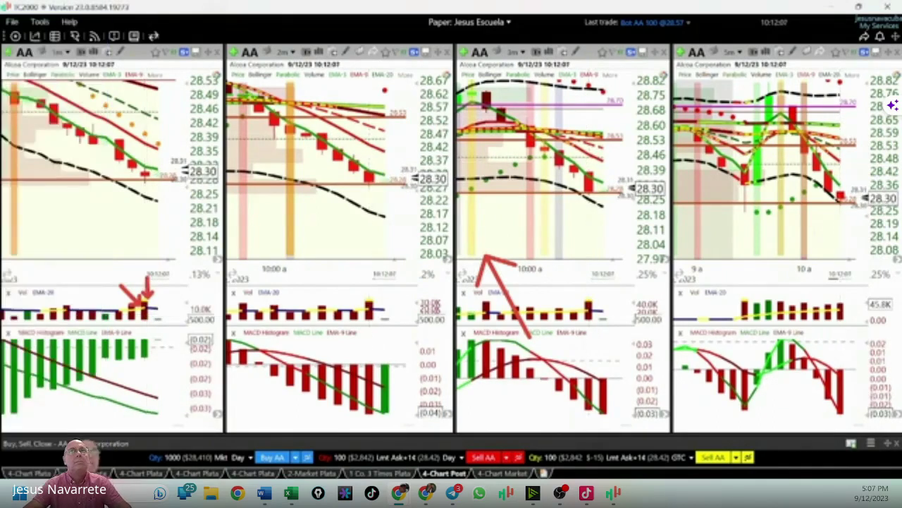
{"action": "key", "text": "Right"}
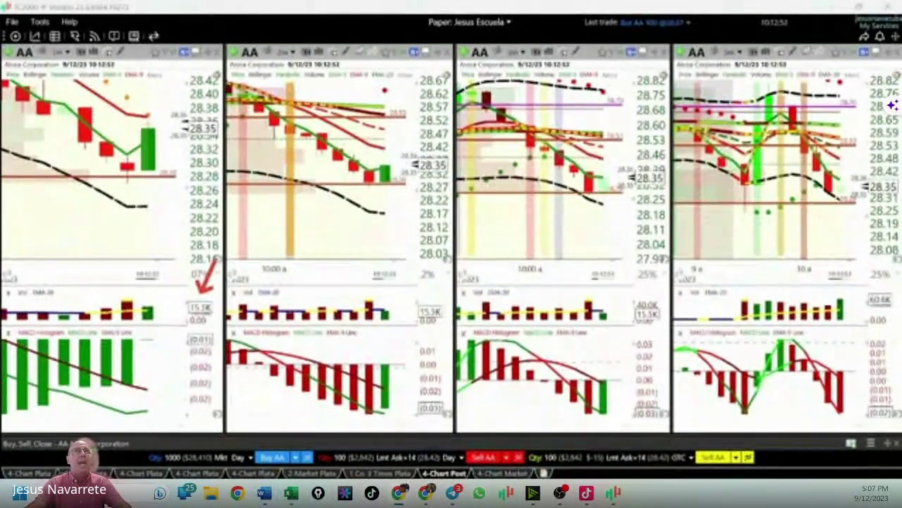
- Rewind the session video in 5-second intervals to the AA charts at 10:12:21
{"action": "key", "text": "Left"}
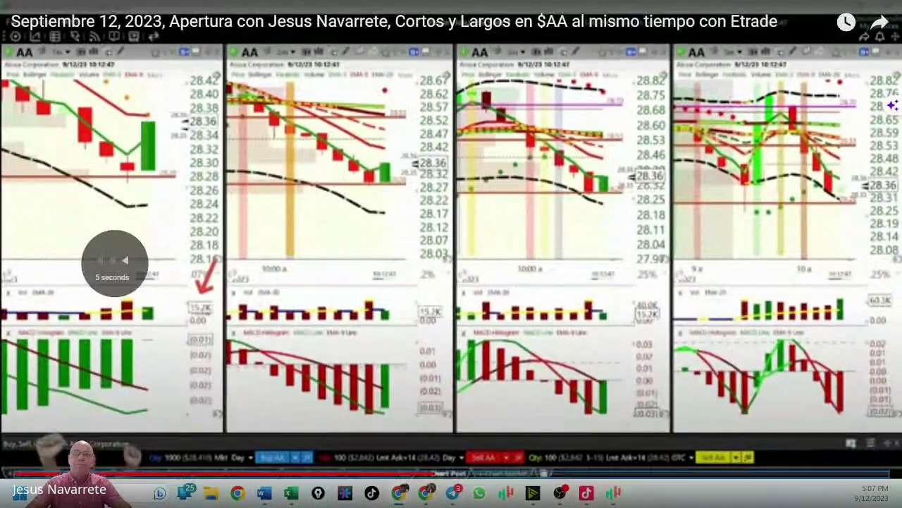
{"action": "key", "text": "Left"}
{"action": "key", "text": "Left"}
{"action": "key", "text": "Left"}
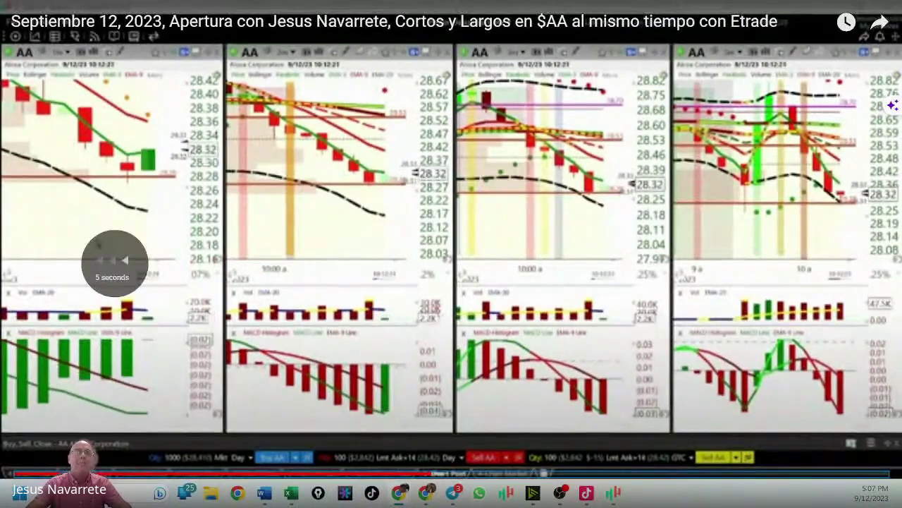
- Rewind the session video to 10:12:01 and pause at 10:12:05 to examine the volume arrows on the one-minute AA chart
{"action": "key", "text": "Left"}
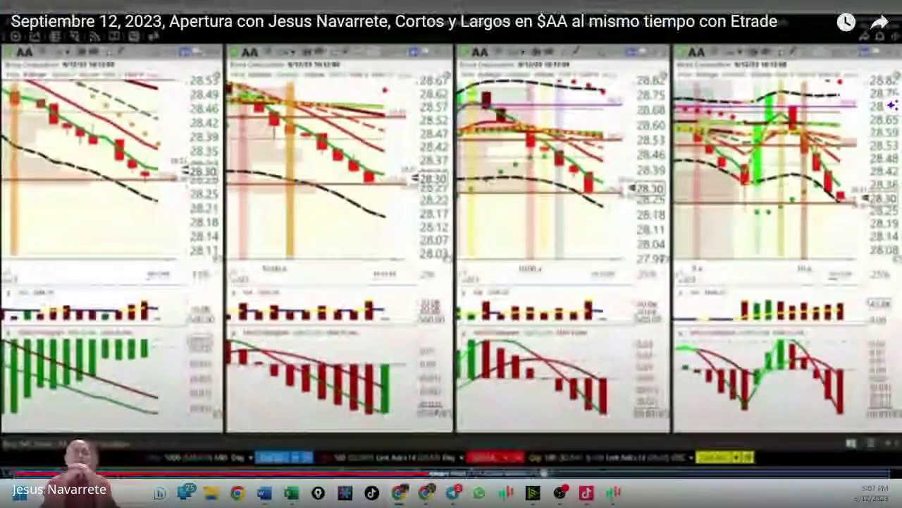
{"action": "key", "text": "Left"}
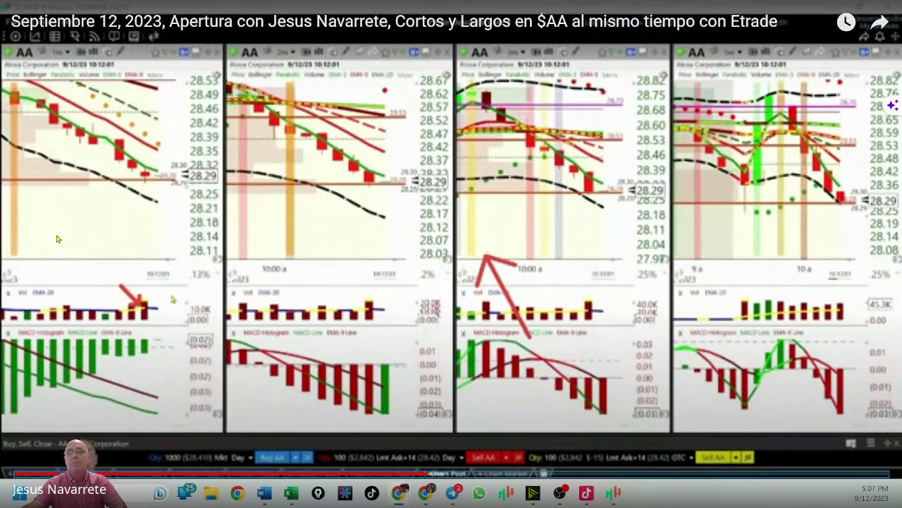
{"action": "key", "text": "space"}
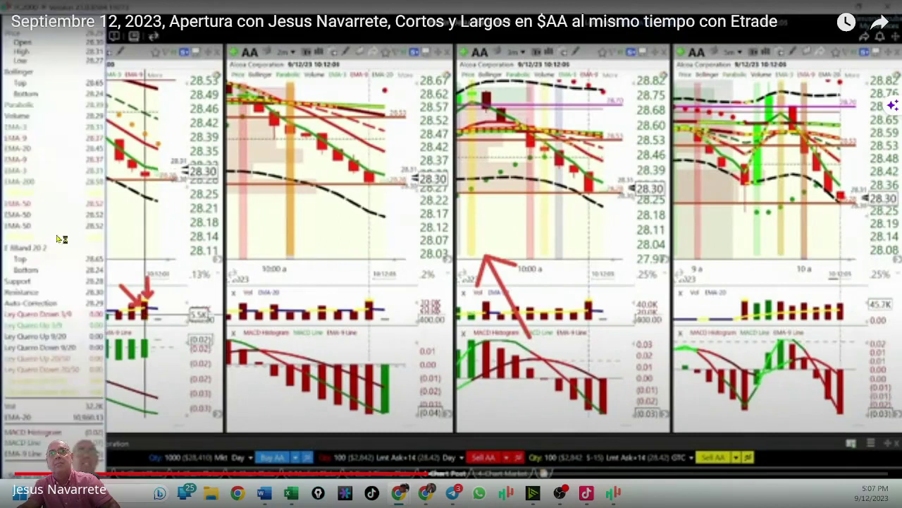
{"action": "key", "text": "space"}
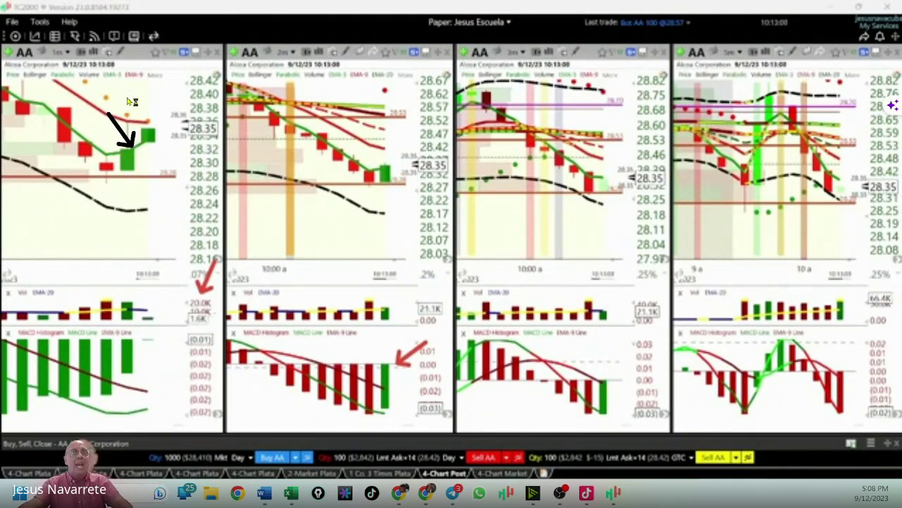
- Play the session video from 10:13:08 to 10:13:42, pausing at 10:13:37 to examine the one-minute AA candles
{"action": "mouse_move", "coordinate": [143, 41]}
{"action": "left_mouse_down"}
{"action": "mouse_move", "coordinate": [113, 62]}
{"action": "mouse_move", "coordinate": [131, 60]}
{"action": "left_mouse_up"}
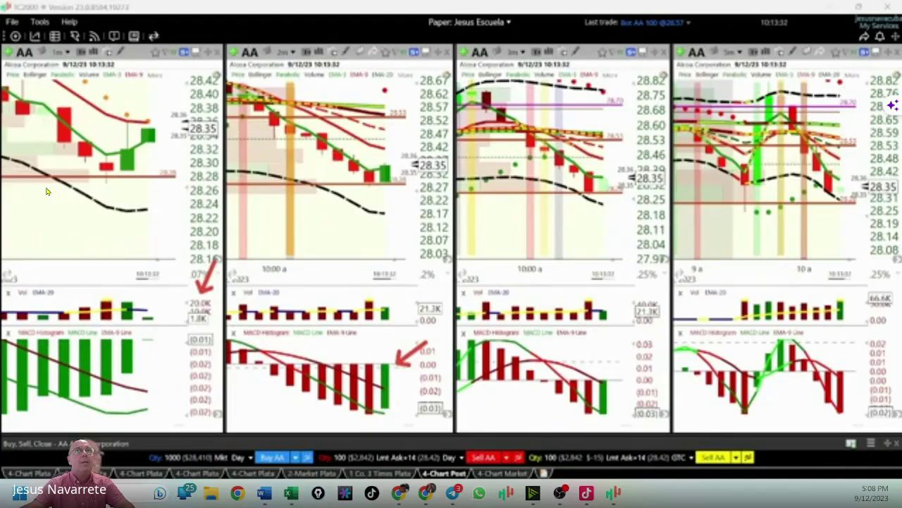
{"action": "left_click", "coordinate": [452, 254]}
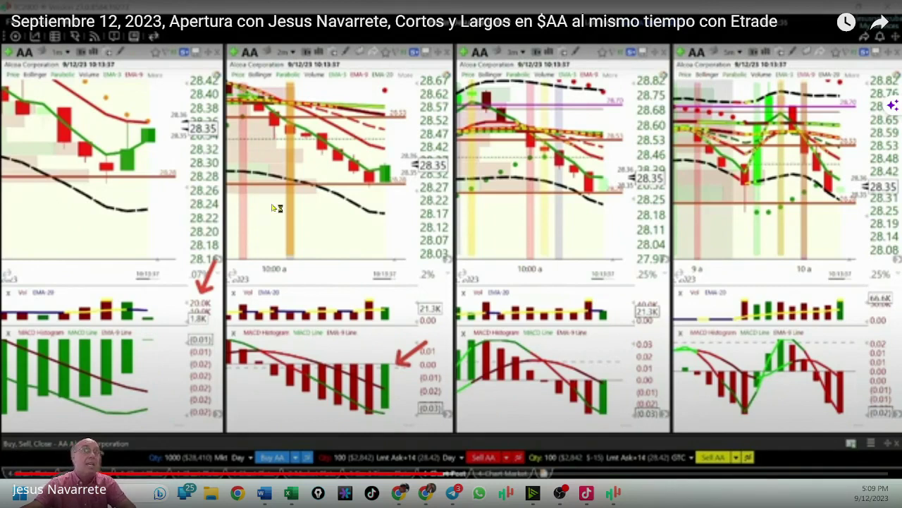
{"action": "key", "text": "space"}
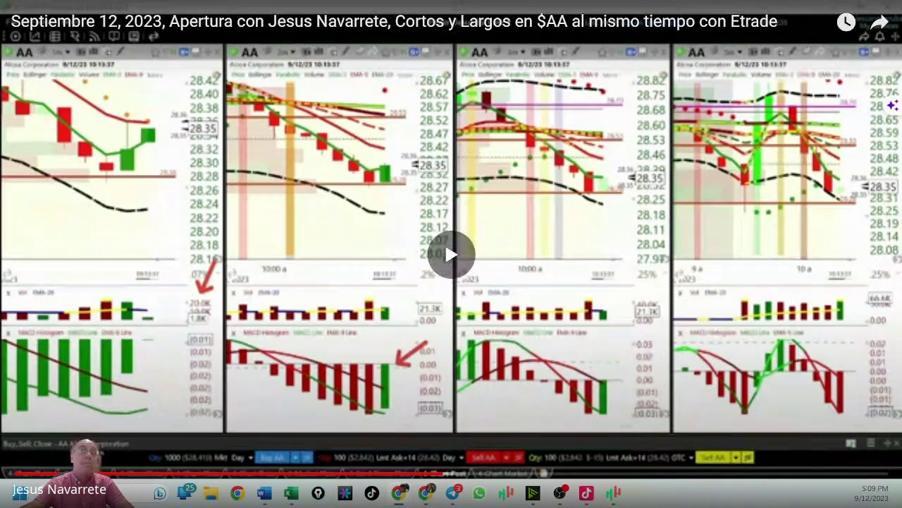
{"action": "key", "text": "space"}
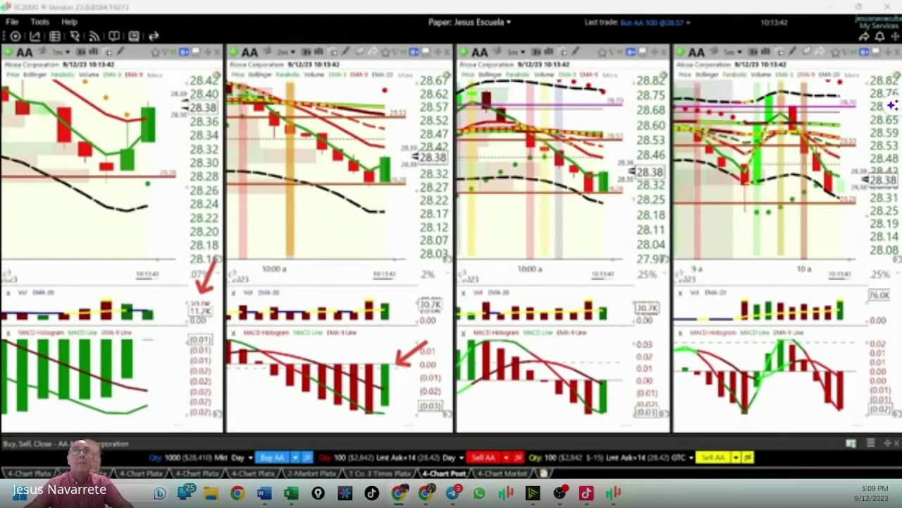
- Skip the session video forward from 10:13:42 in 5-second intervals and pause it at 10:21:48
{"action": "key", "text": "Right"}
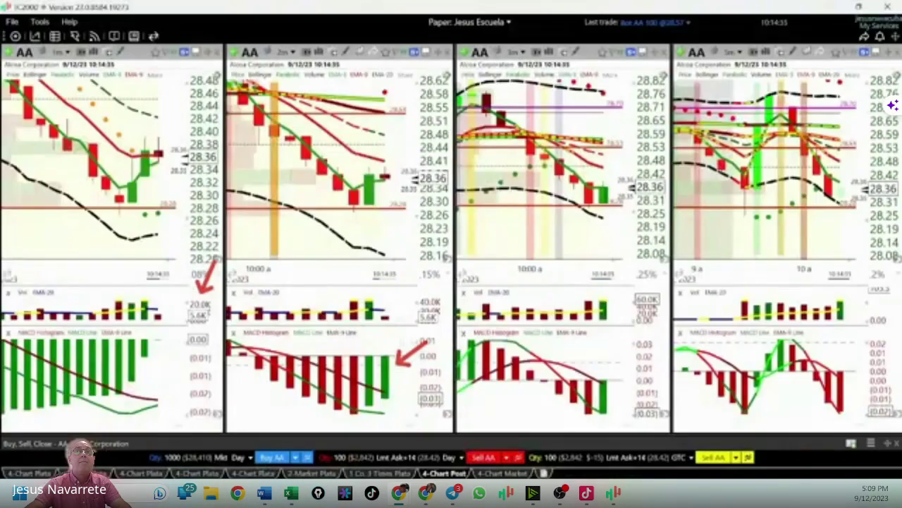
{"action": "key", "text": "Right"}
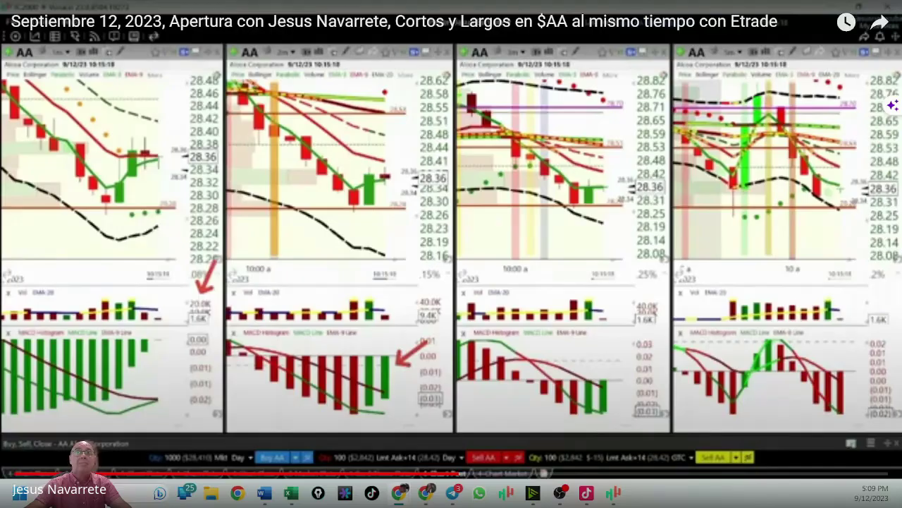
{"action": "key", "text": "Right"}
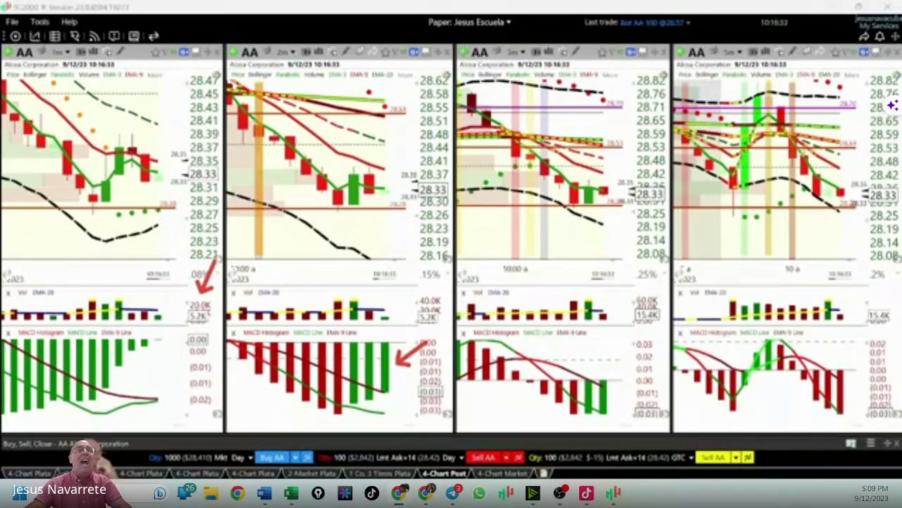
{"action": "key", "text": "Right"}
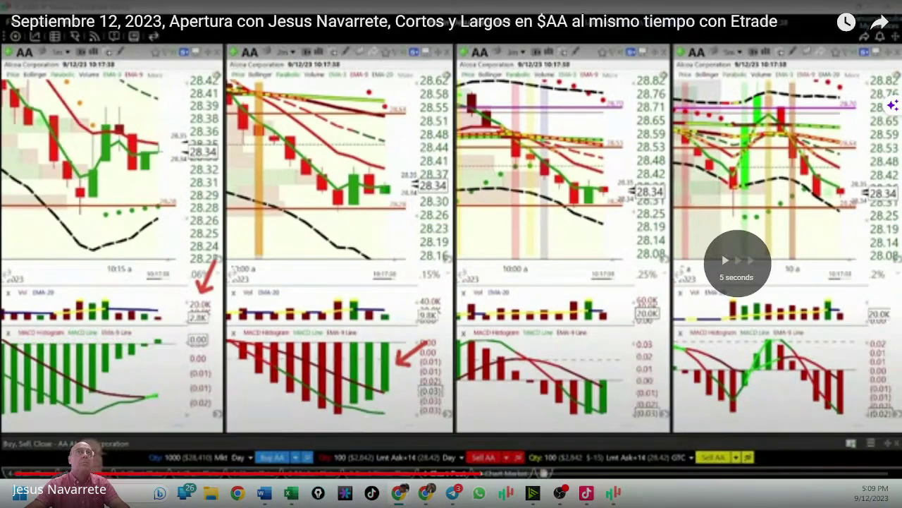
{"action": "key", "text": "Right"}
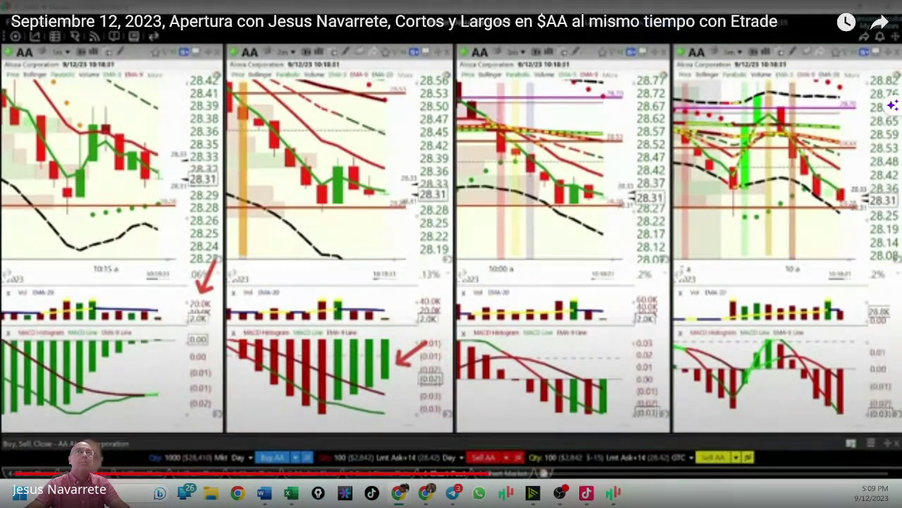
{"action": "key", "text": "Right"}
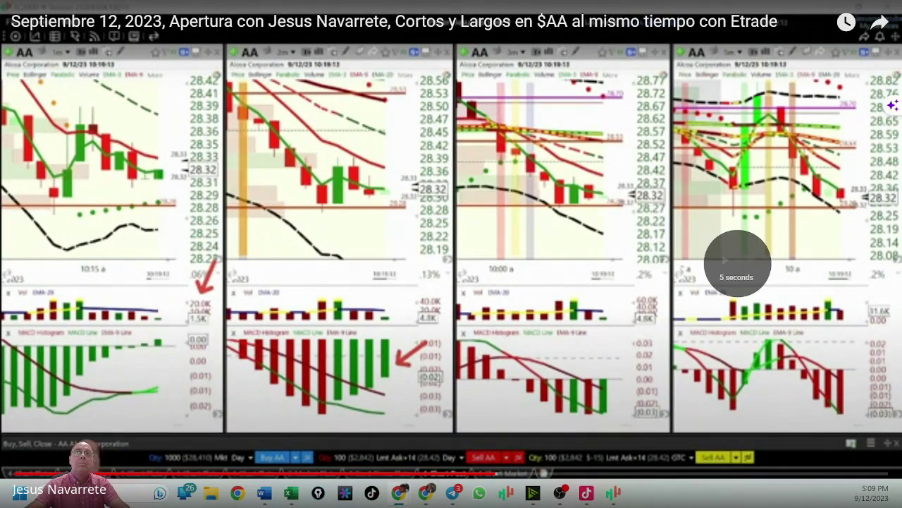
{"action": "key", "text": "Right"}
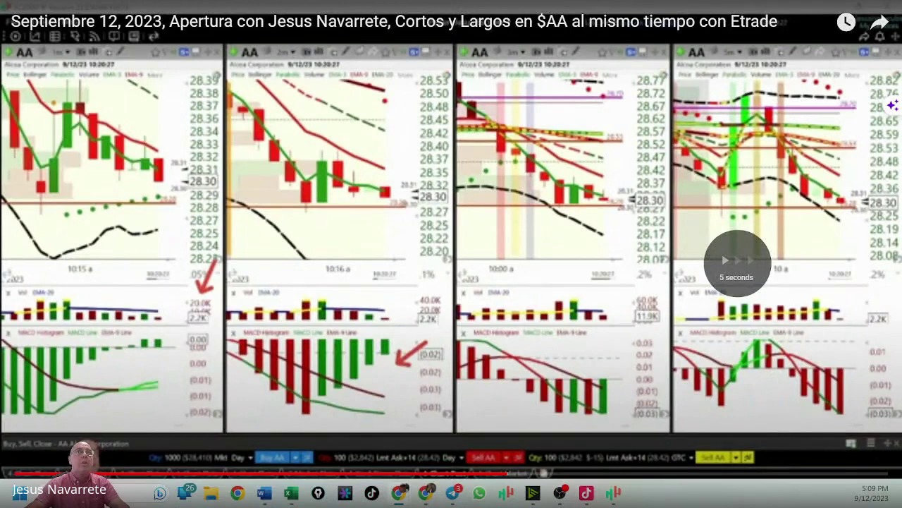
{"action": "key", "text": "Right"}
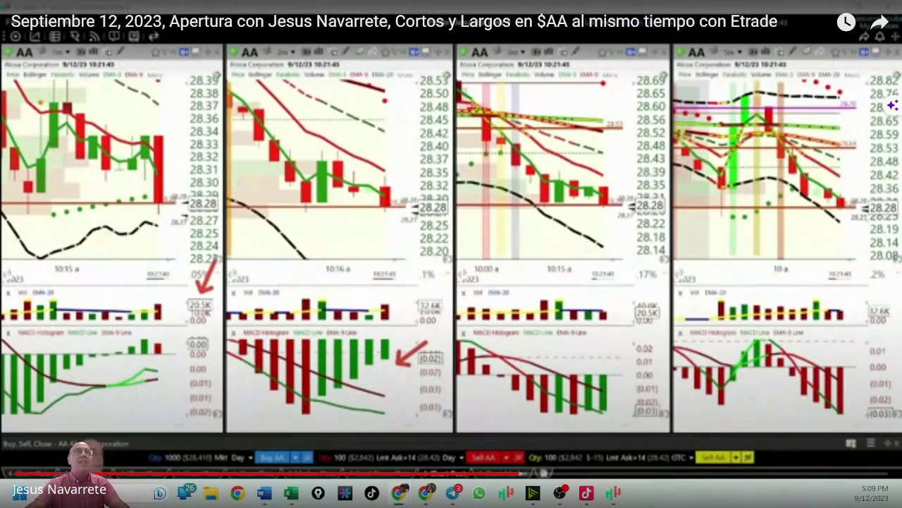
{"action": "key", "text": "space"}
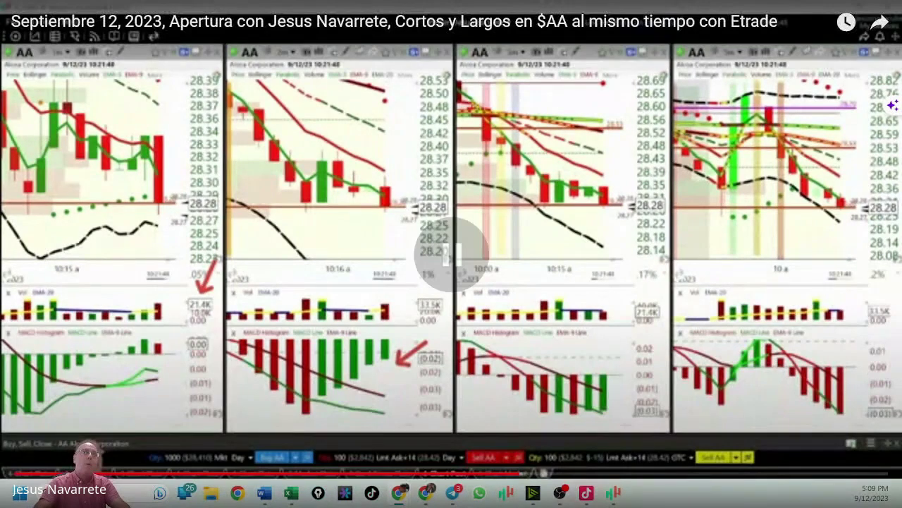
- Switch to Telegram and review the September 12 AA chart images in the Clases en Vivo channel
{"action": "left_click", "coordinate": [456, 497]}
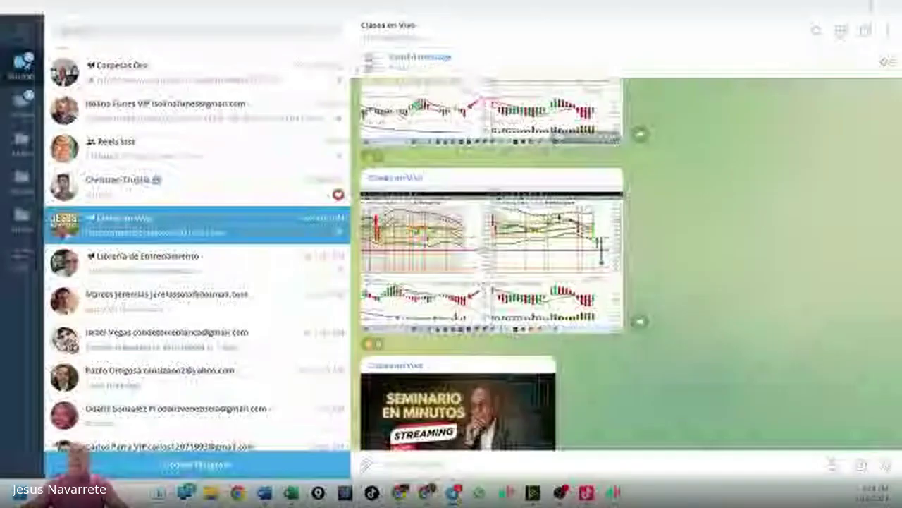
{"action": "scroll", "coordinate": [505, 308], "scroll_direction": "up", "scroll_amount": 3}
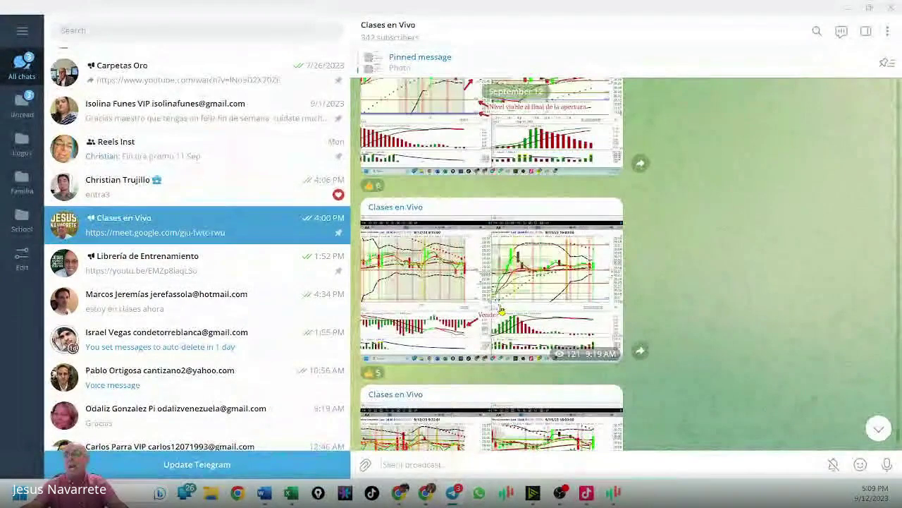
{"action": "scroll", "coordinate": [501, 310], "scroll_direction": "up", "scroll_amount": 1}
{"action": "scroll", "coordinate": [502, 310], "scroll_direction": "up", "scroll_amount": 5}
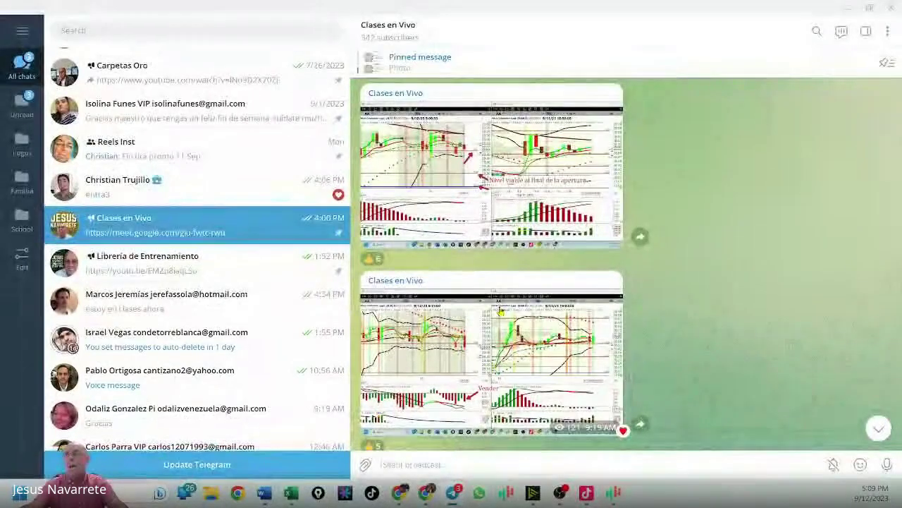
{"action": "left_click", "coordinate": [485, 296]}
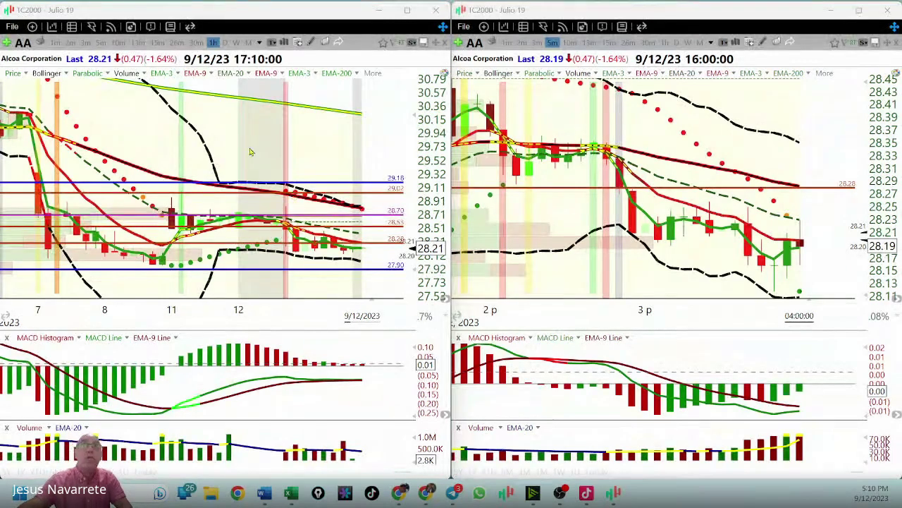
- Change the hourly AA chart to the daily timeframe and magnify its September candles
{"action": "left_click", "coordinate": [225, 42]}
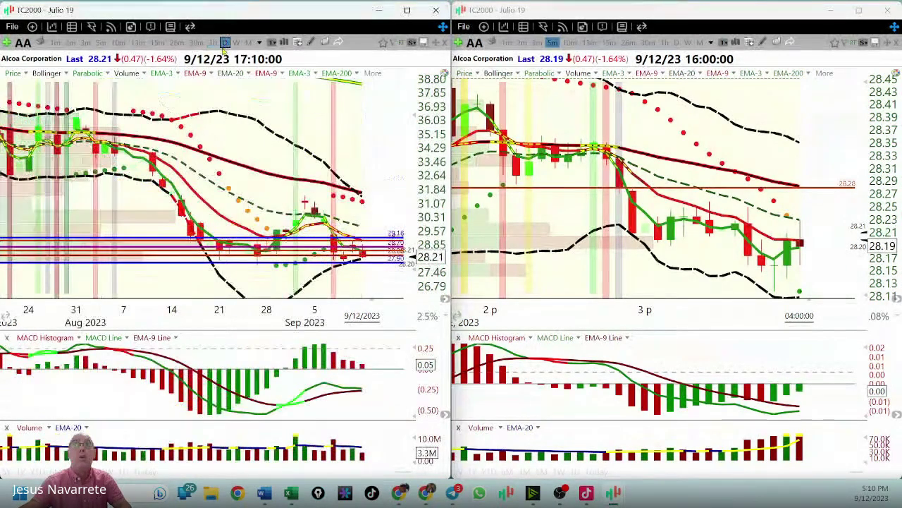
{"action": "scroll", "coordinate": [222, 170], "scroll_direction": "up", "scroll_amount": 5}
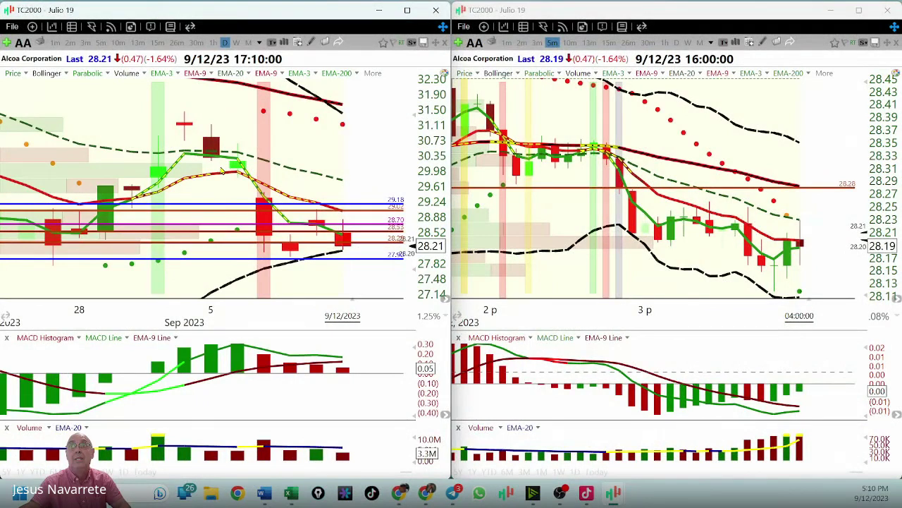
{"action": "scroll", "coordinate": [221, 171], "scroll_direction": "up", "scroll_amount": 2}
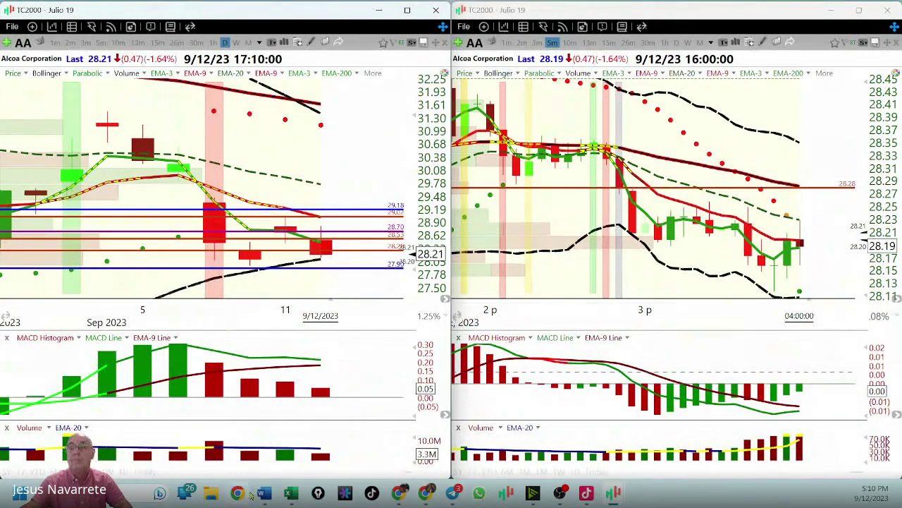
- Switch to the Open Market Data workbook in Excel and maximize it to examine the Ley Quero and swing levels in Quero's Report
{"action": "mouse_move", "coordinate": [290, 492]}
{"action": "mouse_move", "coordinate": [224, 426]}
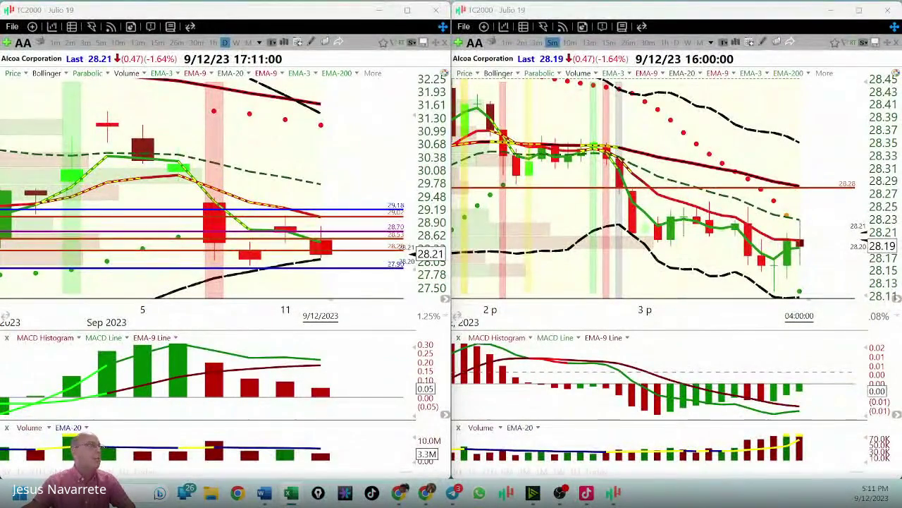
{"action": "left_click", "coordinate": [290, 492]}
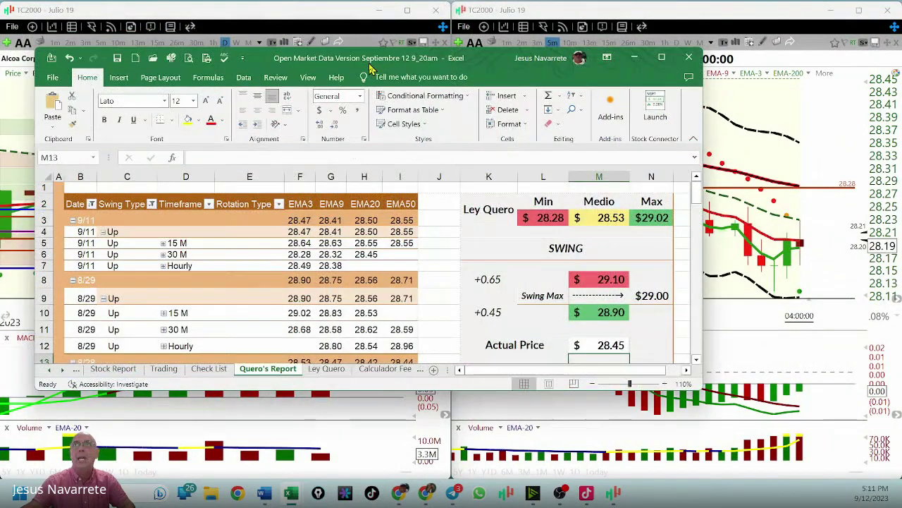
{"action": "double_click", "coordinate": [368, 62]}
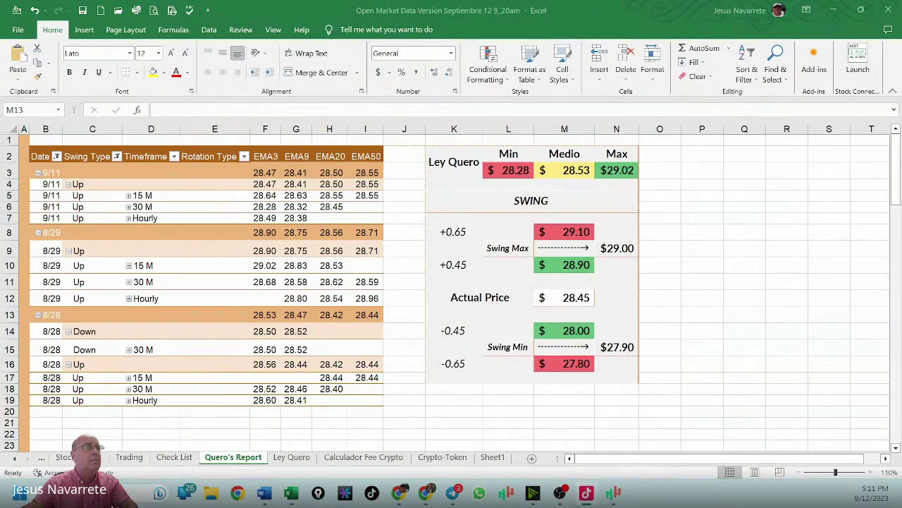
- Arrange the workbook side by side with the TC2000 AA chart and close the chart's properties dialog
{"action": "left_click", "coordinate": [861, 11]}
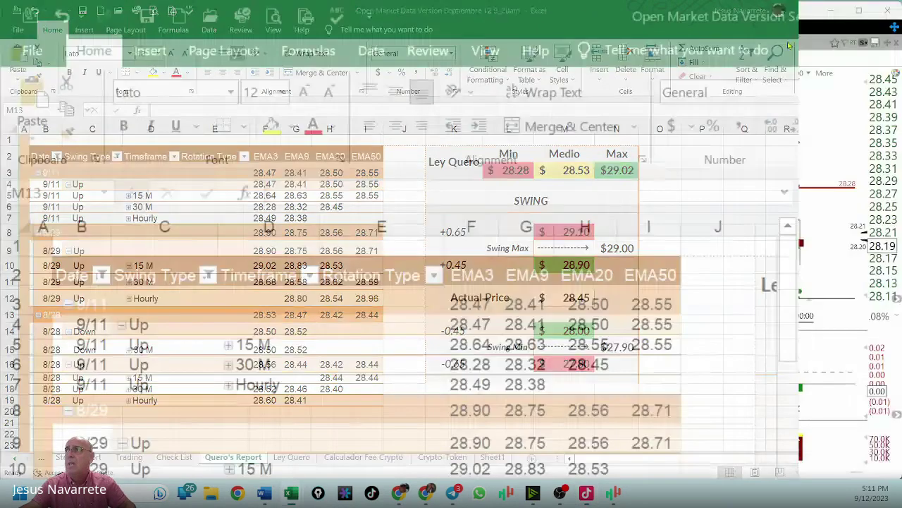
{"action": "key", "text": "super+Left"}
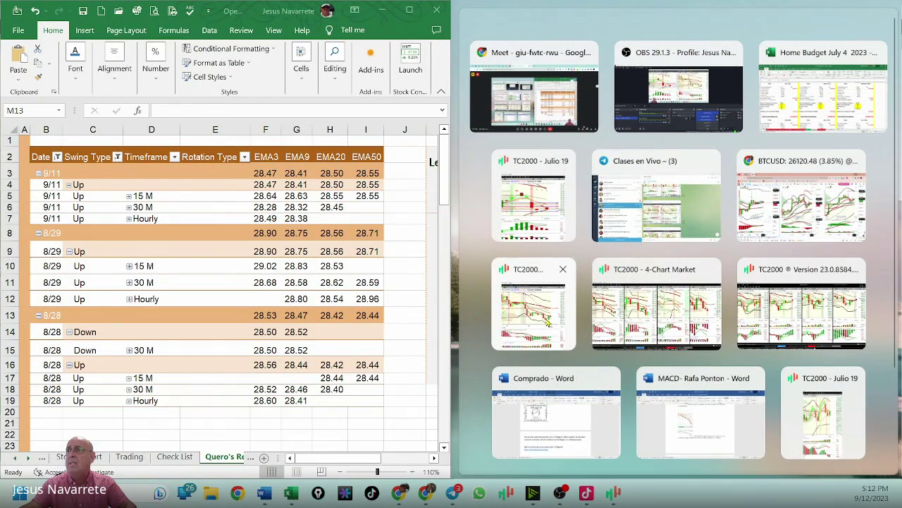
{"action": "left_click", "coordinate": [538, 226]}
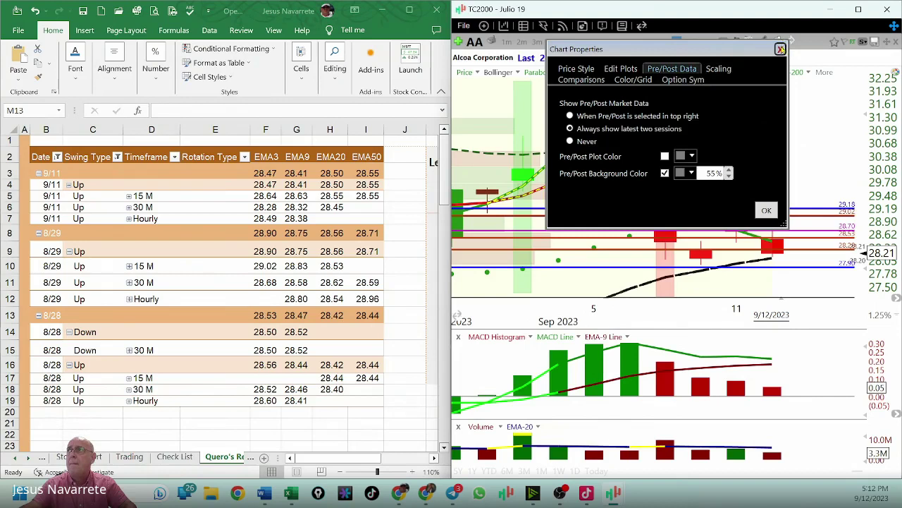
{"action": "left_click", "coordinate": [781, 48]}
- Return the AA chart to the daily timeframe and magnify its September candles and price scale
{"action": "key", "text": "5"}
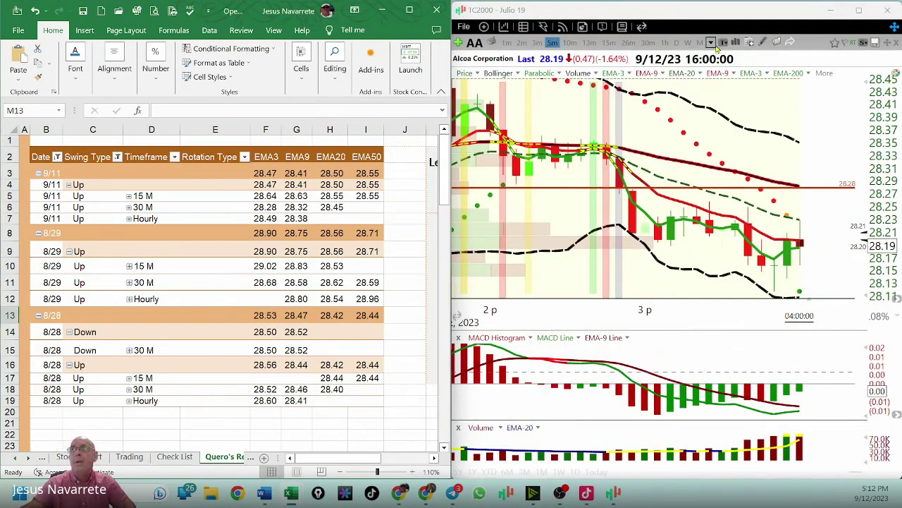
{"action": "left_click", "coordinate": [676, 43]}
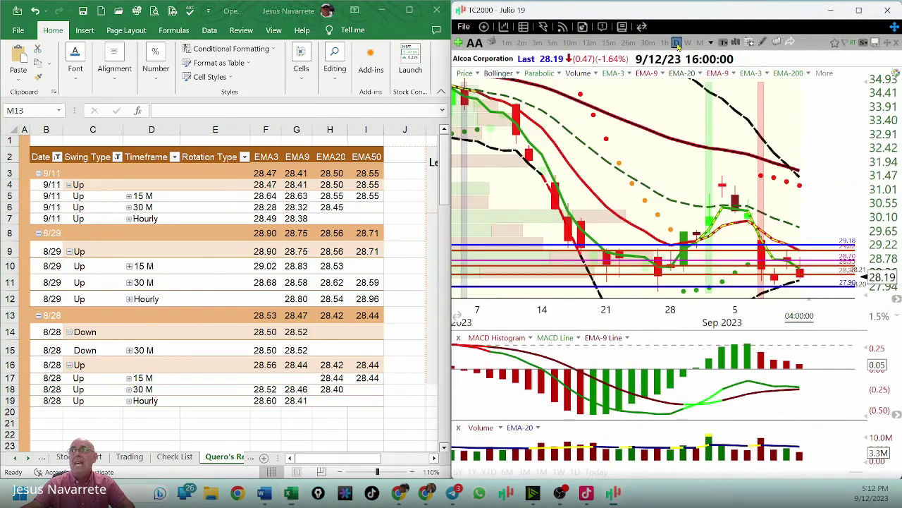
{"action": "scroll", "coordinate": [831, 273], "scroll_direction": "up", "scroll_amount": 5}
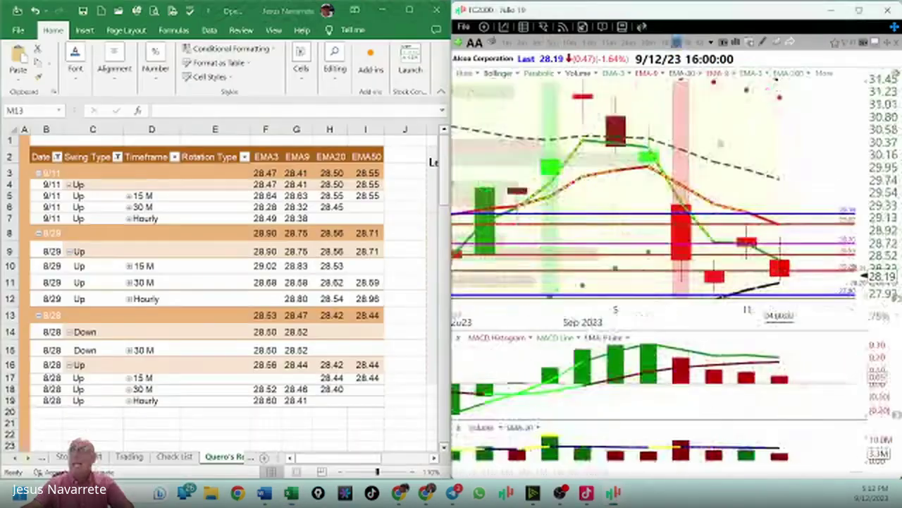
{"action": "left_click_drag", "start_coordinate": [874, 176], "coordinate": [872, 103]}
{"action": "scroll", "coordinate": [750, 125], "scroll_direction": "up", "scroll_amount": 3}
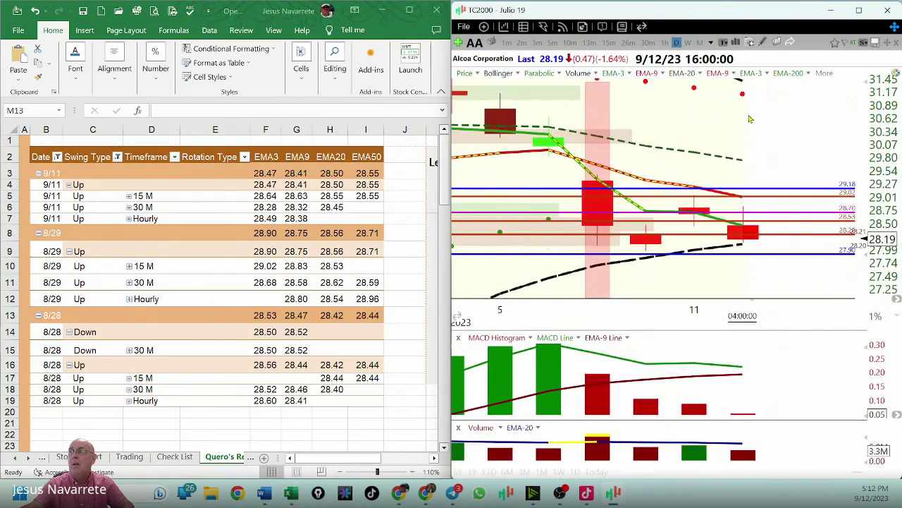
- Set pre/post market data to Never in the chart's properties and view the hourly AA candles for September 12
{"action": "left_click", "coordinate": [730, 43]}
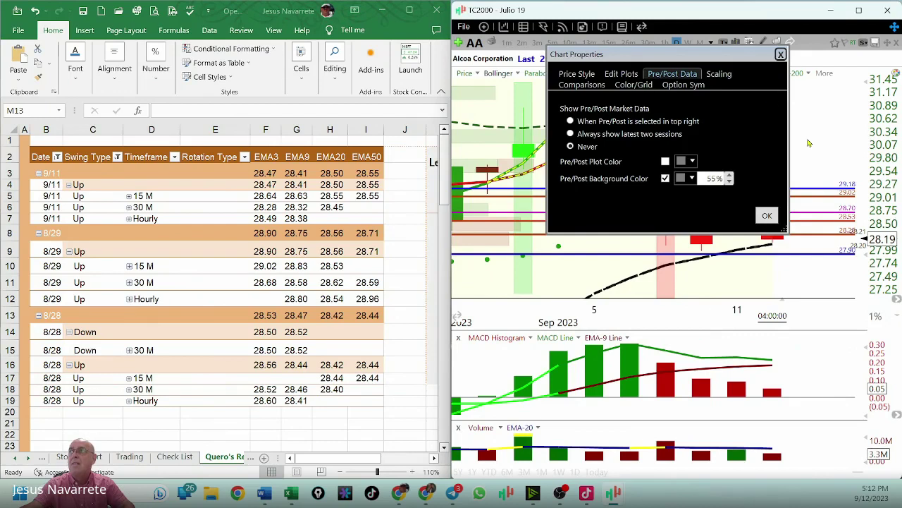
{"action": "left_click", "coordinate": [780, 54]}
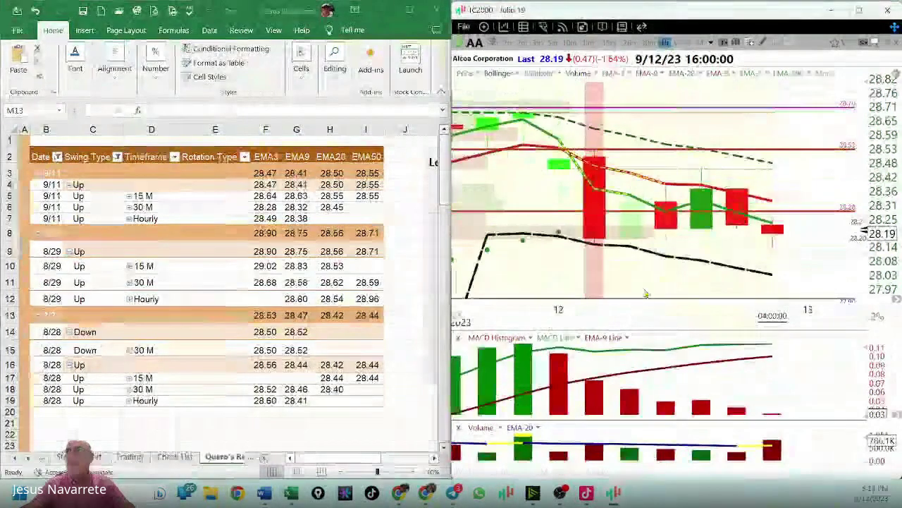
{"action": "scroll", "coordinate": [631, 285], "scroll_direction": "down", "scroll_amount": 1}
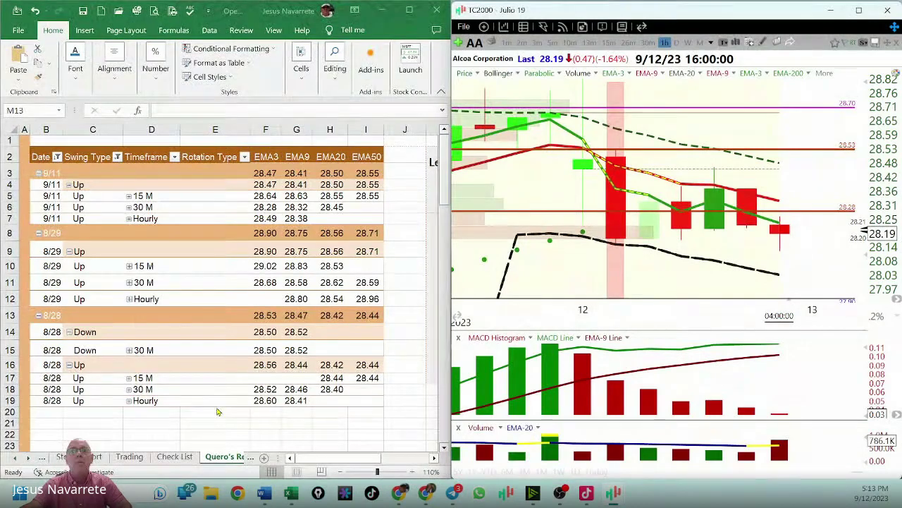
- Open the Ley Quero sheet in the workbook to examine its latest swing records
{"action": "left_click", "coordinate": [242, 458]}
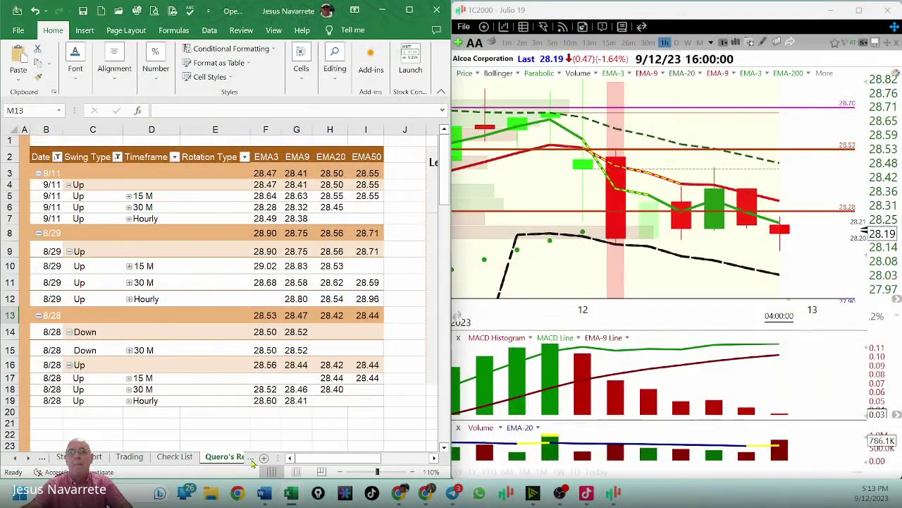
{"action": "left_click", "coordinate": [251, 458]}
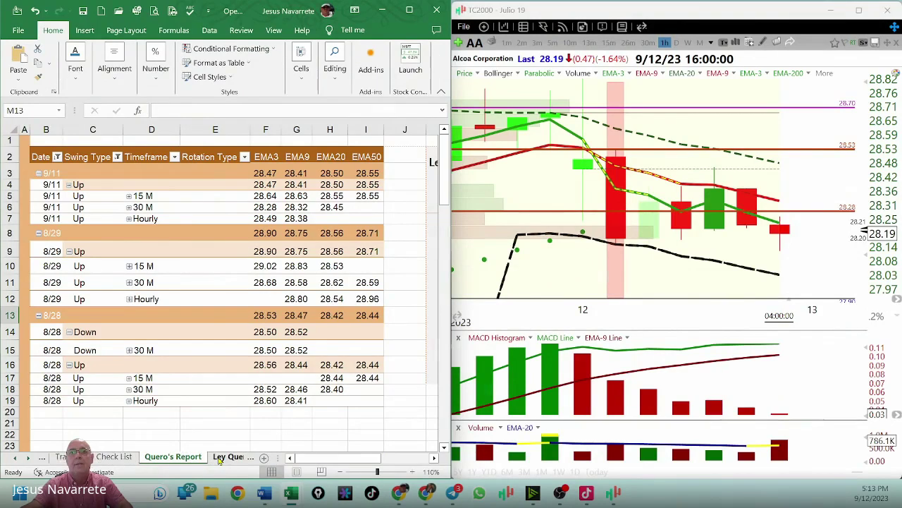
{"action": "left_click", "coordinate": [224, 456]}
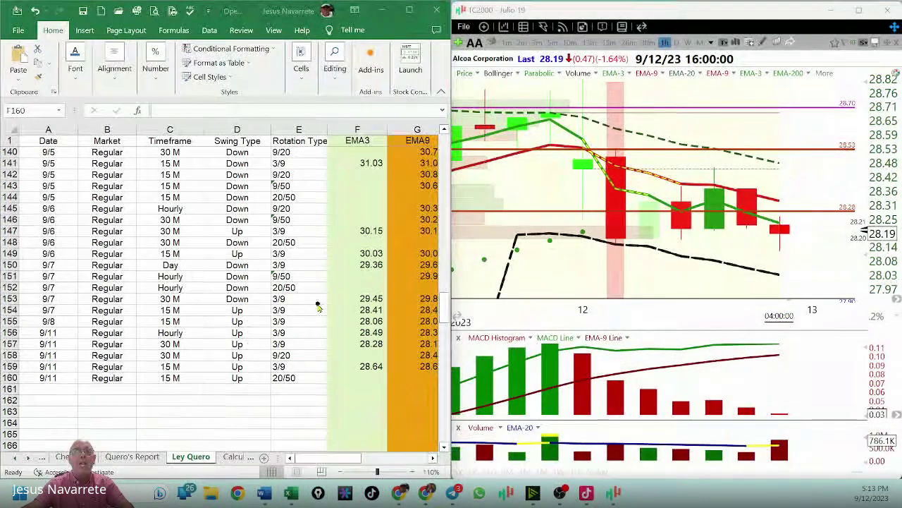
- Draw arrows to the recent 3/9 rotations, the tall red September 12 hourly candle, and the 9/11 hourly Up swing
{"action": "mouse_move", "coordinate": [317, 306]}
{"action": "left_mouse_down"}
{"action": "mouse_move", "coordinate": [291, 311]}
{"action": "mouse_move", "coordinate": [292, 351]}
{"action": "left_mouse_up"}
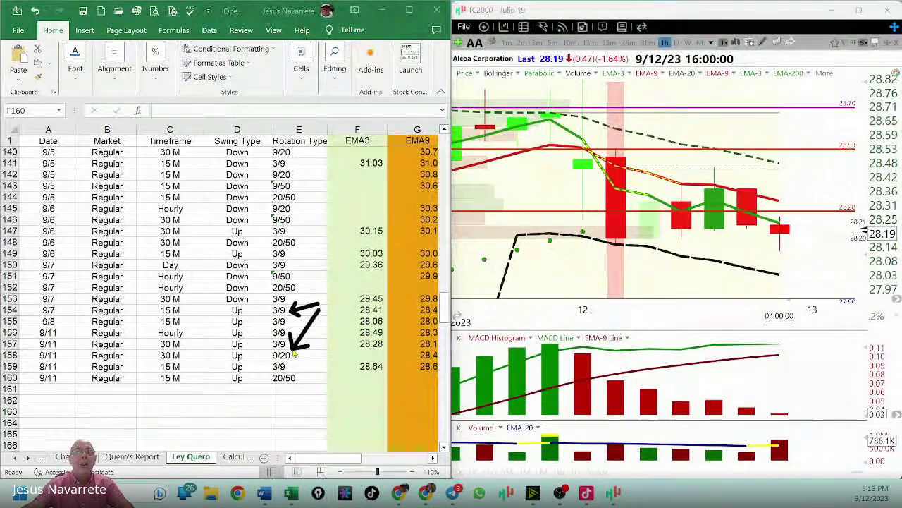
{"action": "left_click_drag", "start_coordinate": [684, 100], "coordinate": [611, 174]}
{"action": "left_click_drag", "start_coordinate": [608, 144], "coordinate": [642, 177]}
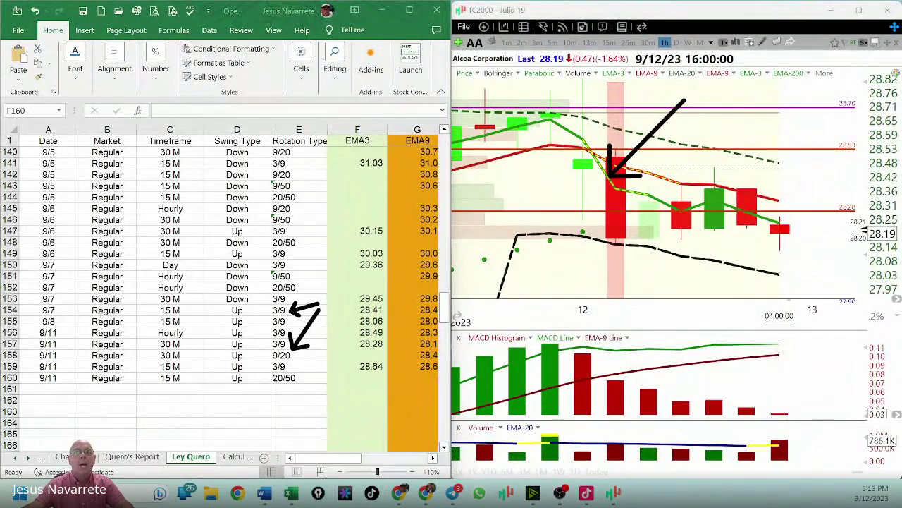
{"action": "left_click_drag", "start_coordinate": [193, 328], "coordinate": [224, 330]}
{"action": "mouse_move", "coordinate": [215, 321]}
{"action": "left_mouse_down"}
{"action": "mouse_move", "coordinate": [226, 331]}
{"action": "mouse_move", "coordinate": [215, 339]}
{"action": "left_mouse_up"}
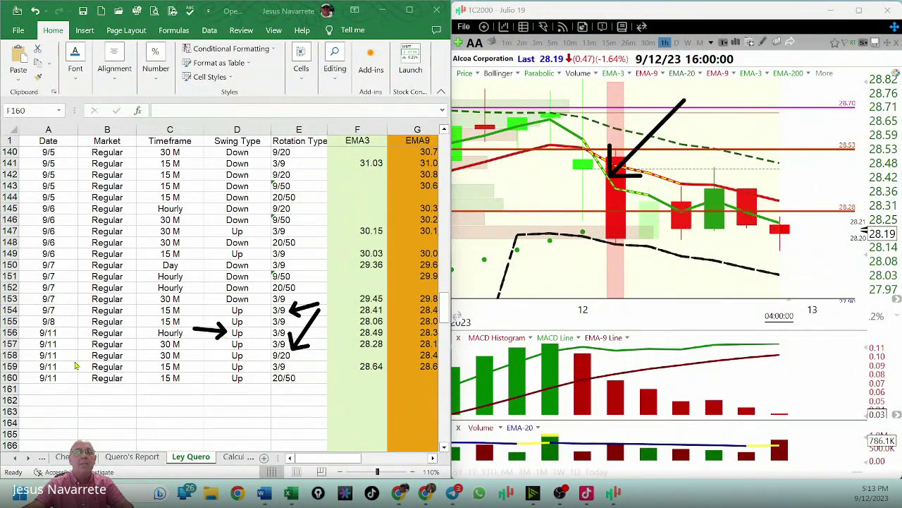
- Add a record in row 161 with date 9/12, market Regular, timeframe Hourly, swing type Down and rotation type 3/9
{"action": "left_click", "coordinate": [46, 389]}
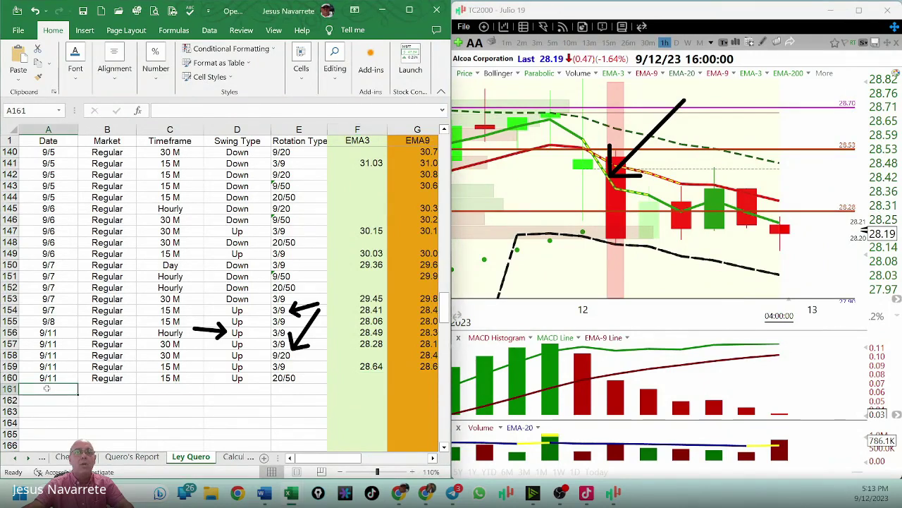
{"action": "type", "text": "9/12"}
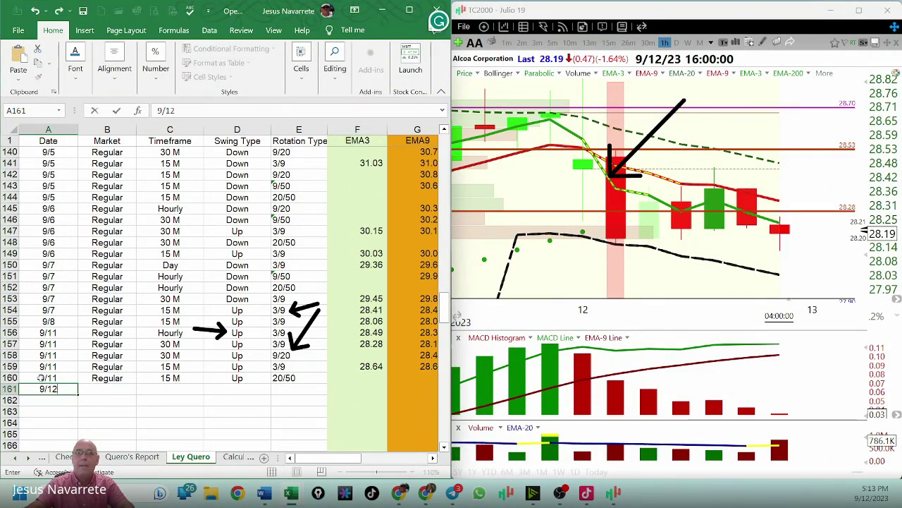
{"action": "key", "text": "Tab"}
{"action": "type", "text": "regular"}
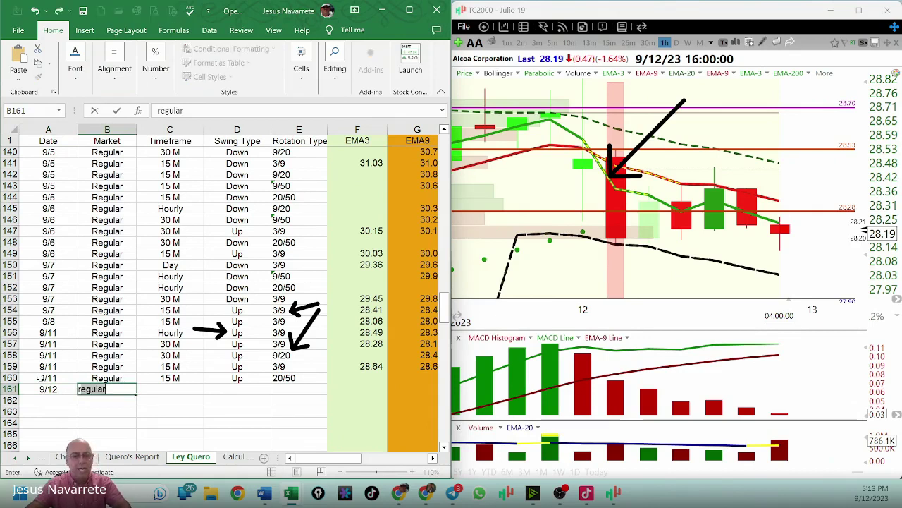
{"action": "key", "text": "Tab"}
{"action": "type", "text": "hourly"}
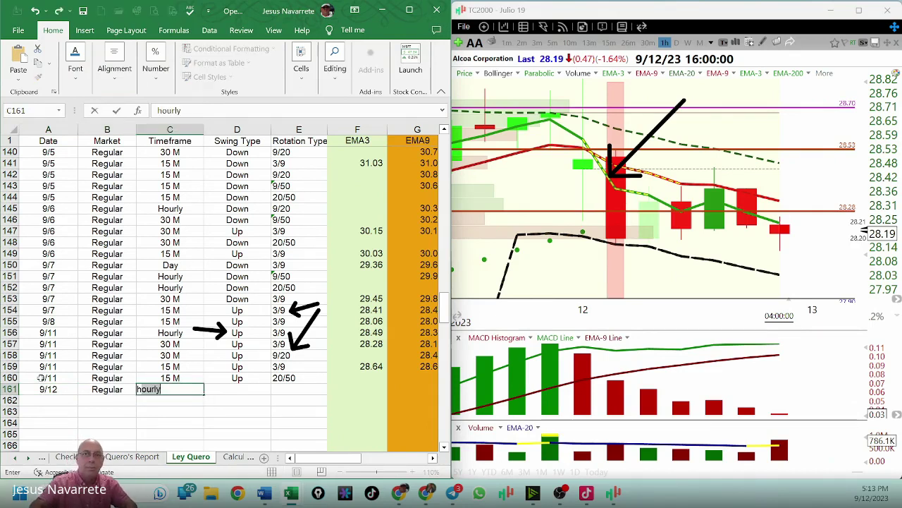
{"action": "key", "text": "Tab"}
{"action": "type", "text": "down"}
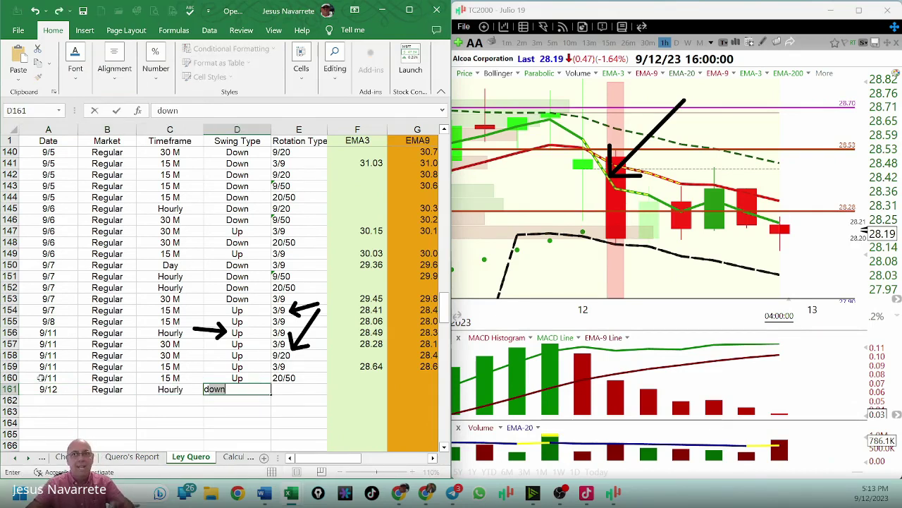
{"action": "key", "text": "Tab"}
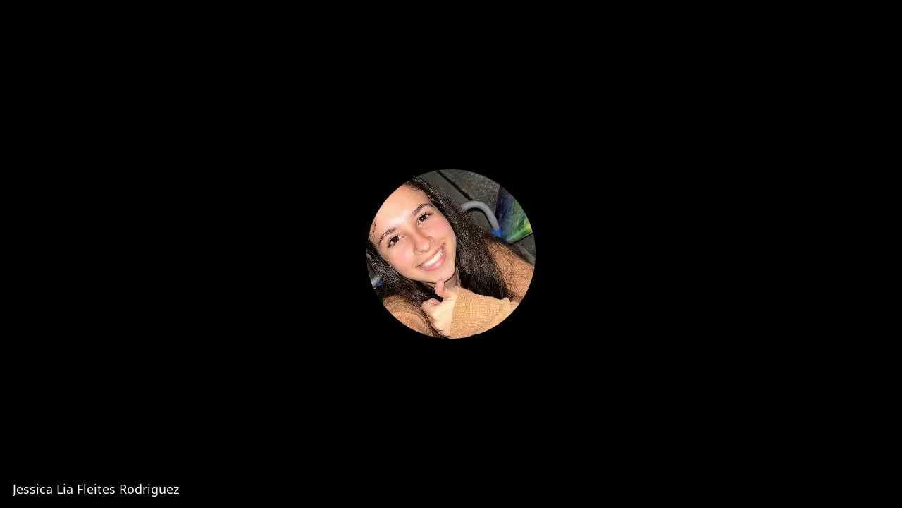
{"action": "type", "text": "3/9"}
{"action": "key", "text": "Tab"}
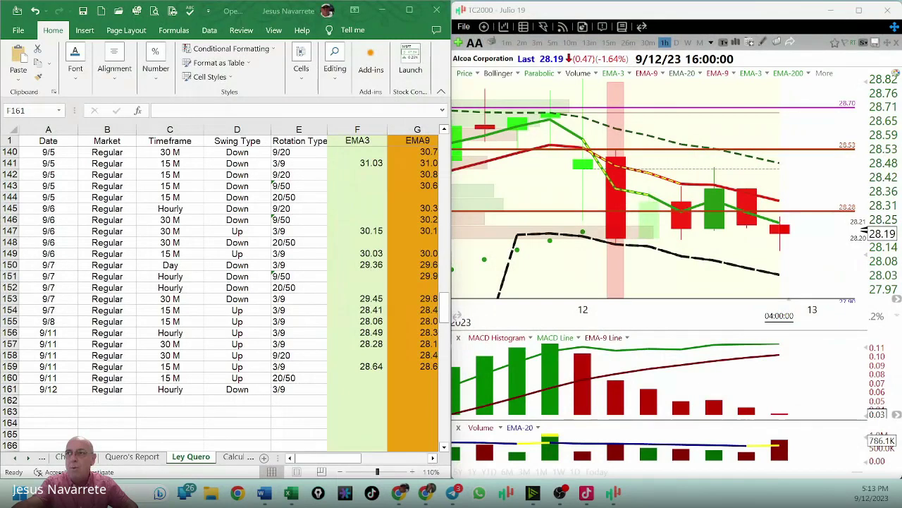
- Enter 28.37 as EMA3 and 28.46 as EMA9 for the 9/12 hourly Down record
{"action": "left_click", "coordinate": [348, 385]}
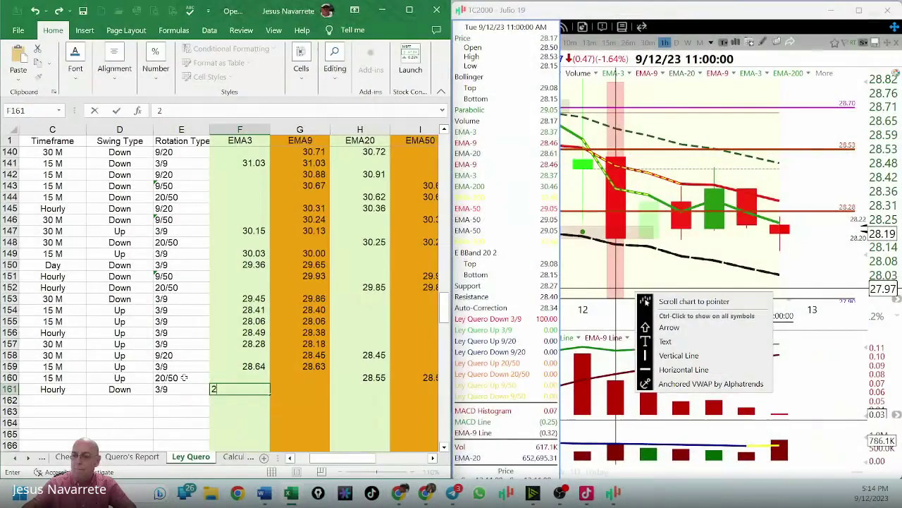
{"action": "key", "text": "Tab"}
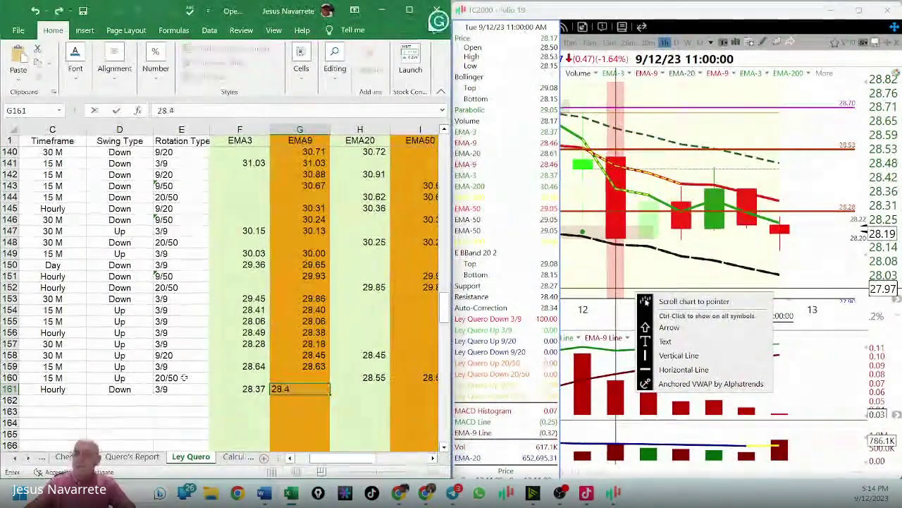
{"action": "type", "text": "28.40"}
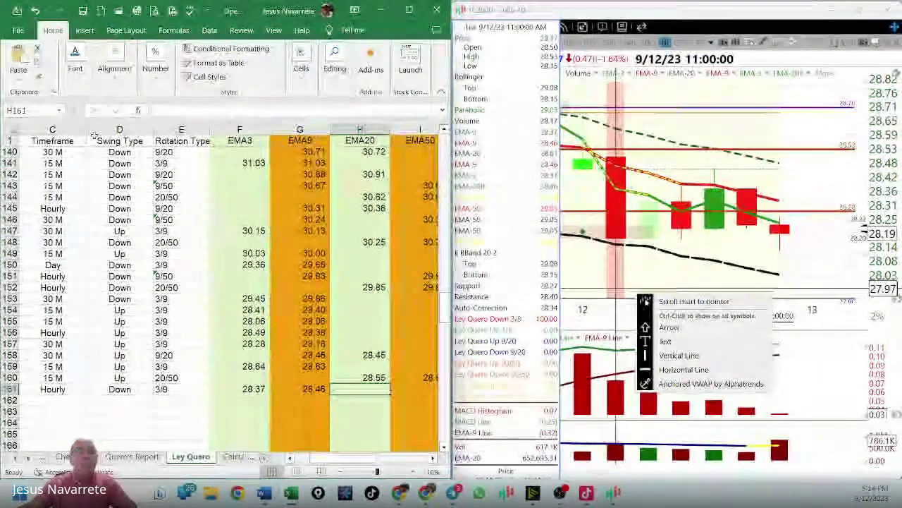
- Maximize the workbook and add filters to the Ley Quero header row from Date to EMA50
{"action": "left_click", "coordinate": [68, 220]}
{"action": "key", "text": "Up"}
{"action": "key", "text": "Up"}
{"action": "key", "text": "Up"}
{"action": "key", "text": "Up"}
{"action": "key", "text": "Up"}
{"action": "key", "text": "Up"}
{"action": "key", "text": "Up"}
{"action": "key", "text": "Up"}
{"action": "key", "text": "Up"}
{"action": "key", "text": "Up"}
{"action": "key", "text": "Up"}
{"action": "key", "text": "Up"}
{"action": "key", "text": "Up"}
{"action": "key", "text": "Up"}
{"action": "key", "text": "Up"}
{"action": "key", "text": "Up"}
{"action": "key", "text": "Up"}
{"action": "key", "text": "Up"}
{"action": "key", "text": "Up"}
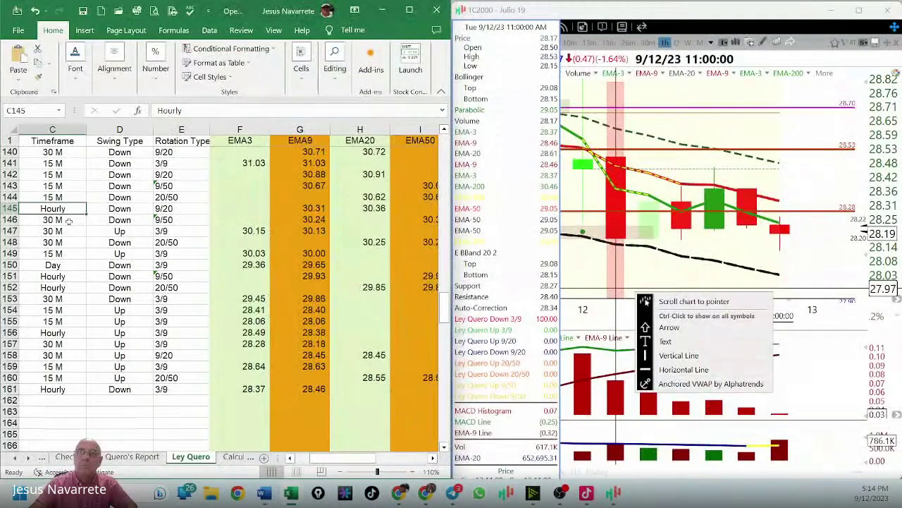
{"action": "key", "text": "Up"}
{"action": "key", "text": "Up"}
{"action": "key", "text": "Up"}
{"action": "key", "text": "Up"}
{"action": "key", "text": "Up"}
{"action": "key", "text": "Up"}
{"action": "key", "text": "Up"}
{"action": "key", "text": "Up"}
{"action": "key", "text": "Up"}
{"action": "key", "text": "Up"}
{"action": "key", "text": "Up"}
{"action": "key", "text": "Up"}
{"action": "key", "text": "Up"}
{"action": "key", "text": "Up"}
{"action": "key", "text": "Up"}
{"action": "key", "text": "Up"}
{"action": "key", "text": "Up"}
{"action": "key", "text": "Up"}
{"action": "key", "text": "Up"}
{"action": "key", "text": "Up"}
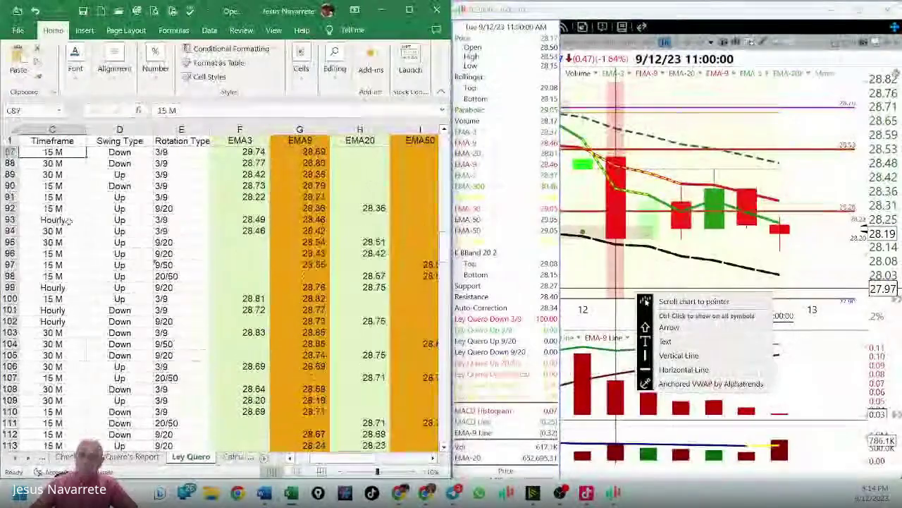
{"action": "key", "text": "Left"}
{"action": "key", "text": "Left"}
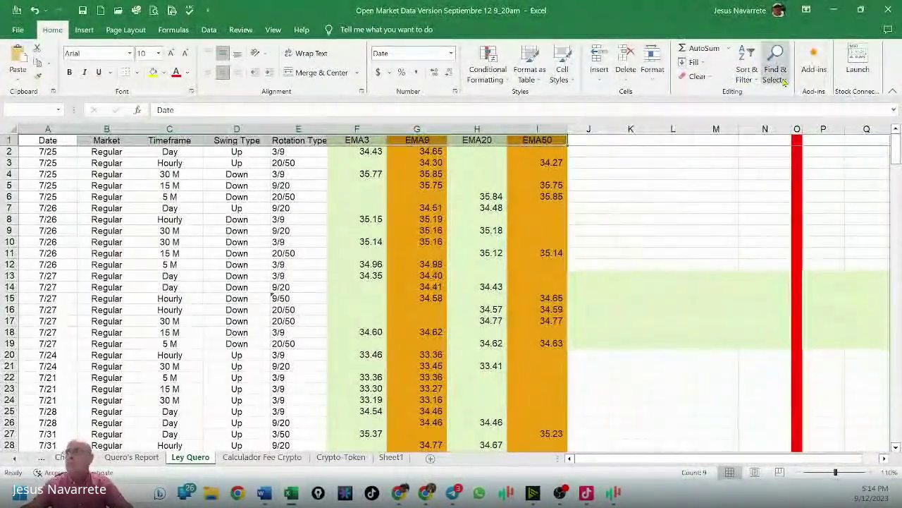
{"action": "left_click", "coordinate": [754, 77]}
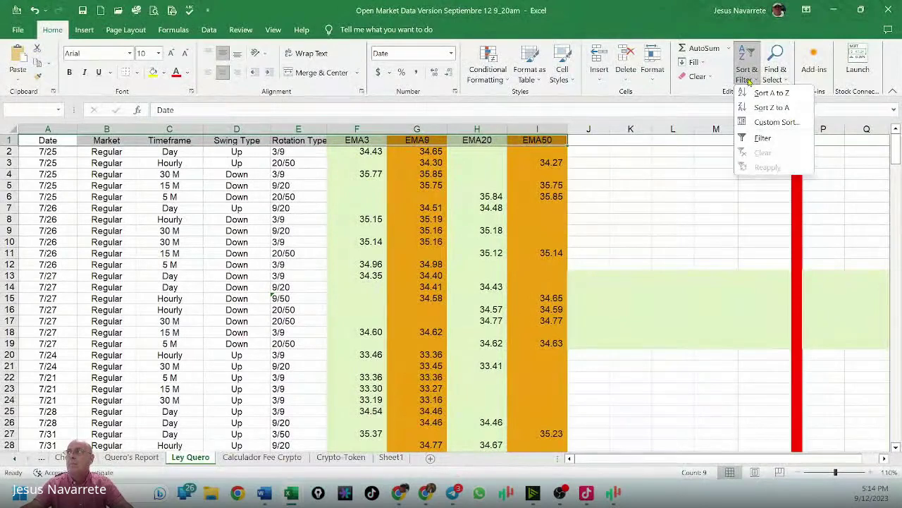
{"action": "left_click", "coordinate": [763, 139]}
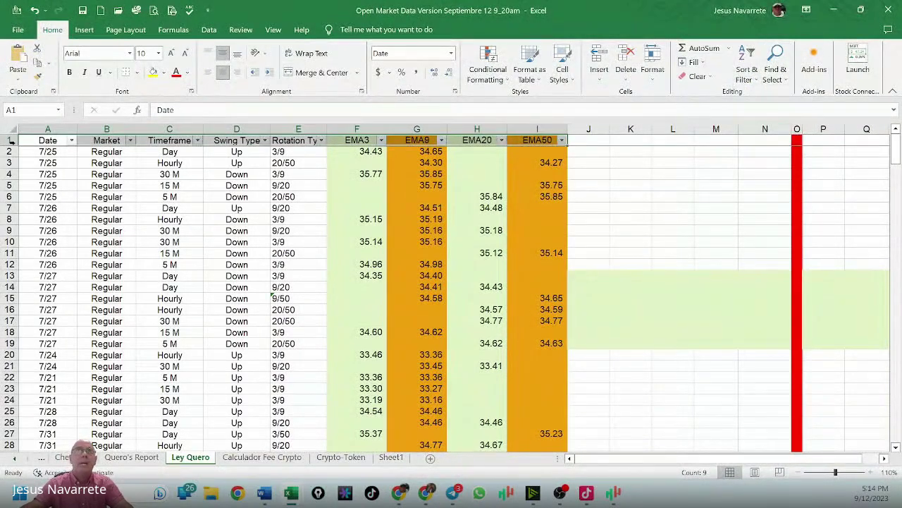
- Filter the Date column to show only September records by excluding July and August
{"action": "left_click", "coordinate": [71, 141]}
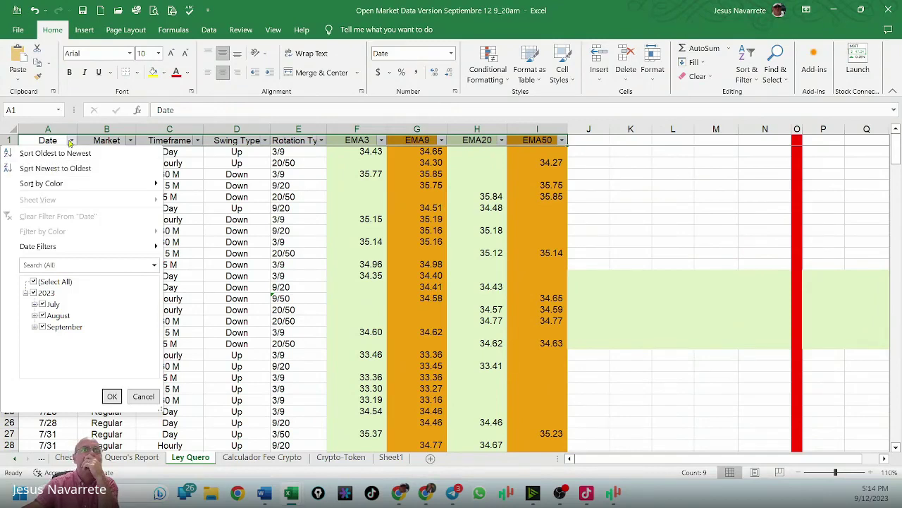
{"action": "left_click", "coordinate": [43, 315]}
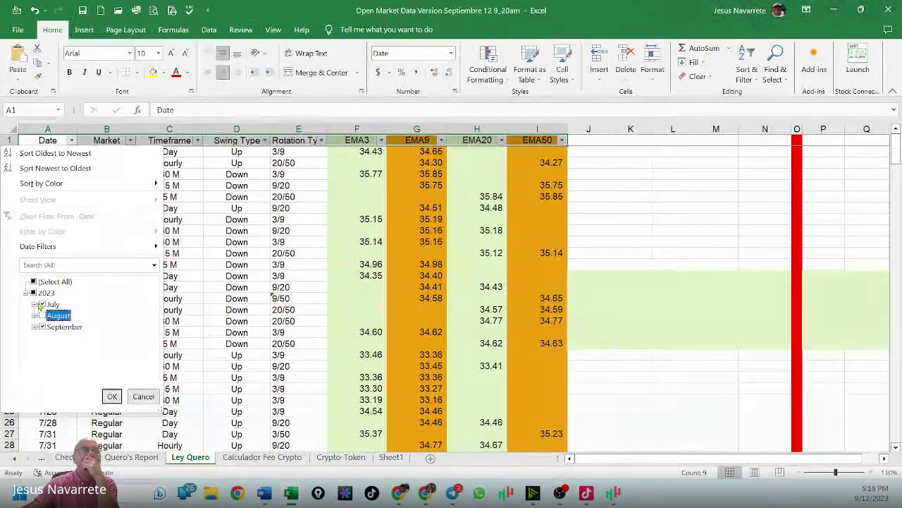
{"action": "left_click", "coordinate": [43, 304]}
{"action": "left_click", "coordinate": [112, 397]}
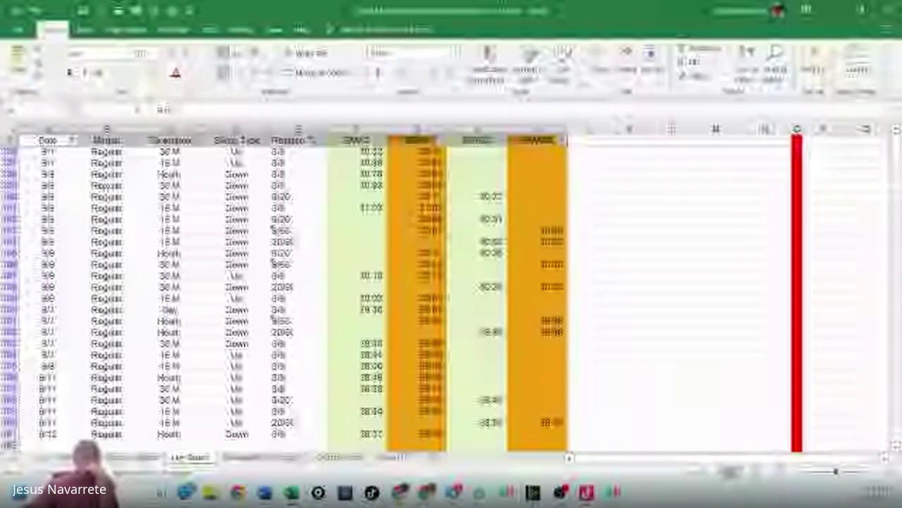
- Filter the Timeframe column to Hourly only and draw an arrow to the 9/12 Down swing
{"action": "left_click", "coordinate": [198, 141]}
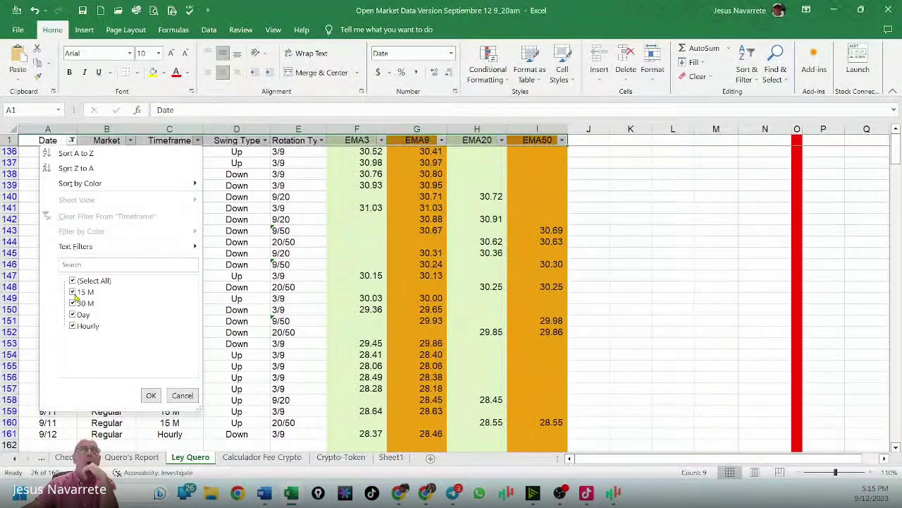
{"action": "left_click", "coordinate": [74, 281]}
{"action": "left_click", "coordinate": [72, 326]}
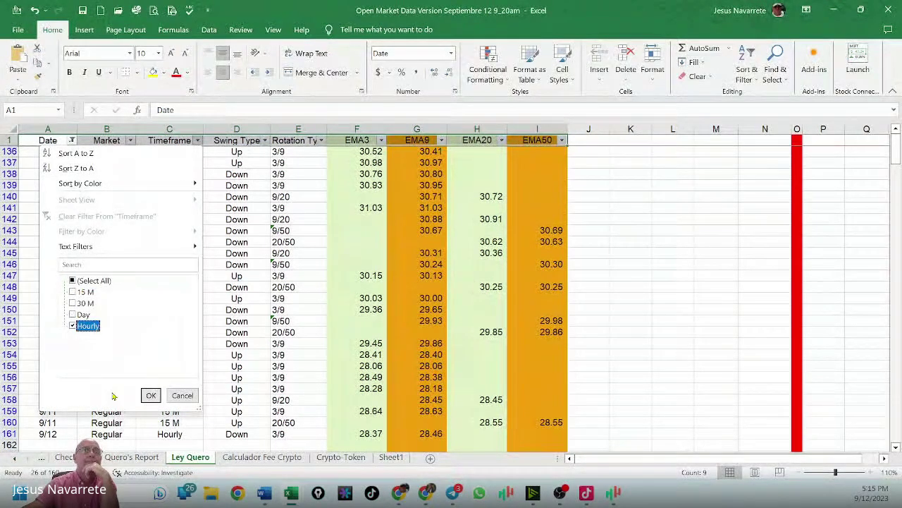
{"action": "left_click", "coordinate": [151, 395]}
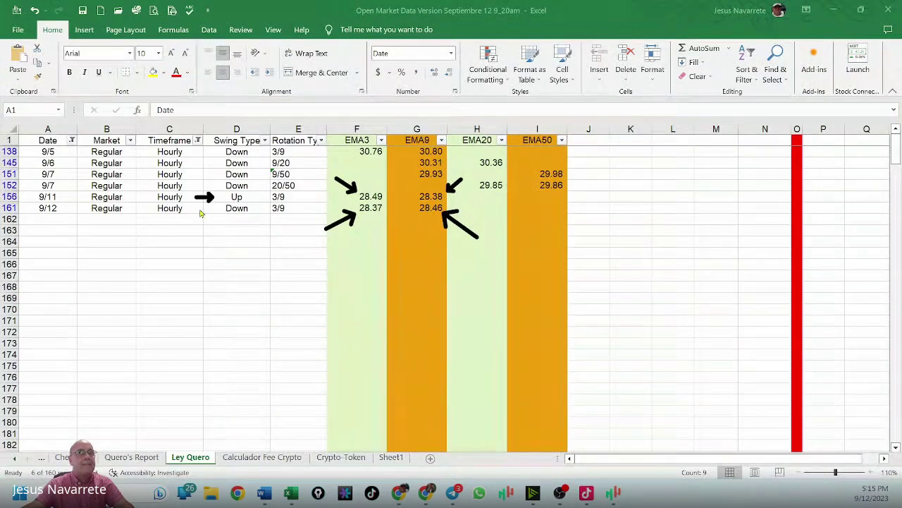
{"action": "left_click_drag", "start_coordinate": [197, 208], "coordinate": [211, 210]}
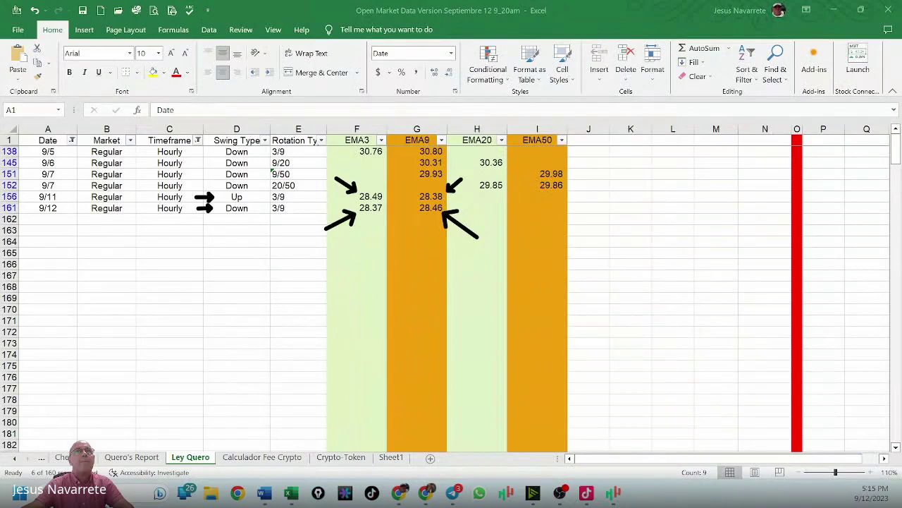
- Draw arrows to the Hourly cells of the 9/11 and 9/12 records and from the EMA3 header to the 9/11 value
{"action": "left_click_drag", "start_coordinate": [130, 198], "coordinate": [148, 209]}
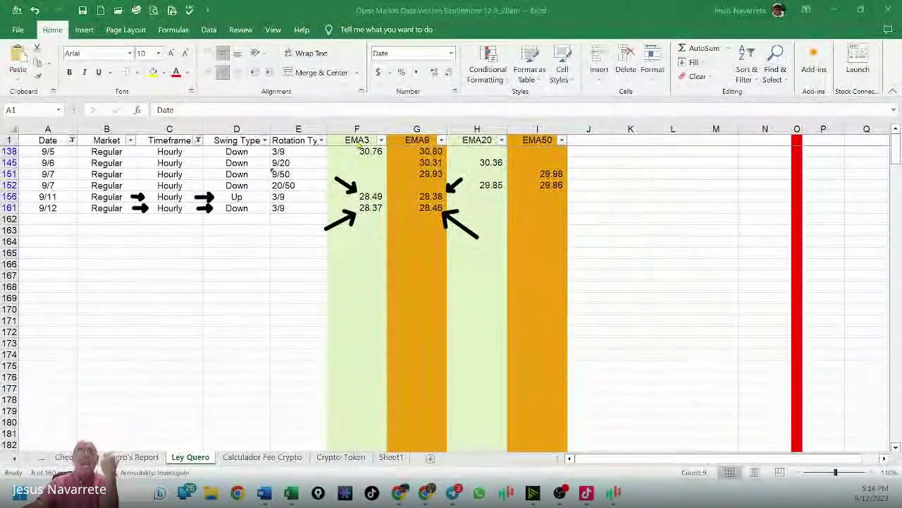
{"action": "left_click_drag", "start_coordinate": [358, 140], "coordinate": [370, 192]}
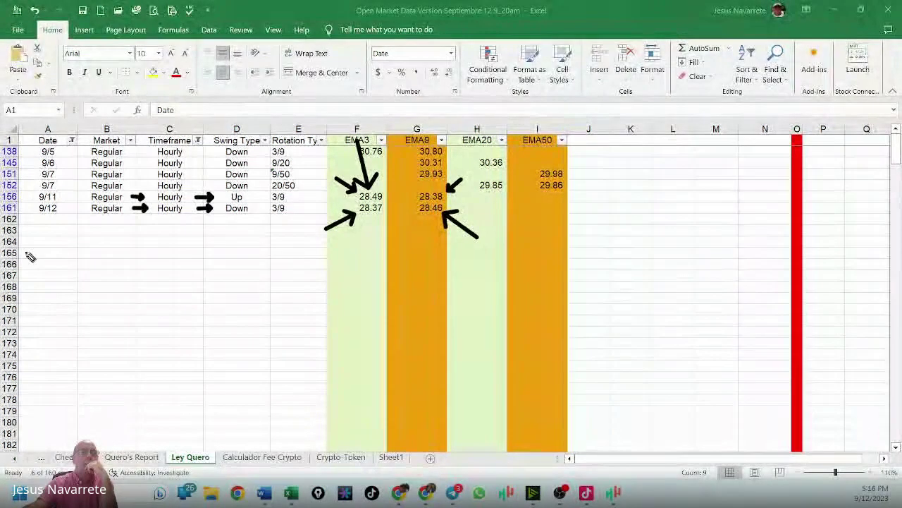
- Sketch crossing green and red wave curves below the filtered records to illustrate the EMA swings, and clear the drawing
{"action": "mouse_move", "coordinate": [72, 408]}
{"action": "left_mouse_down"}
{"action": "mouse_move", "coordinate": [181, 345]}
{"action": "mouse_move", "coordinate": [204, 289]}
{"action": "mouse_move", "coordinate": [278, 315]}
{"action": "mouse_move", "coordinate": [344, 416]}
{"action": "left_mouse_up"}
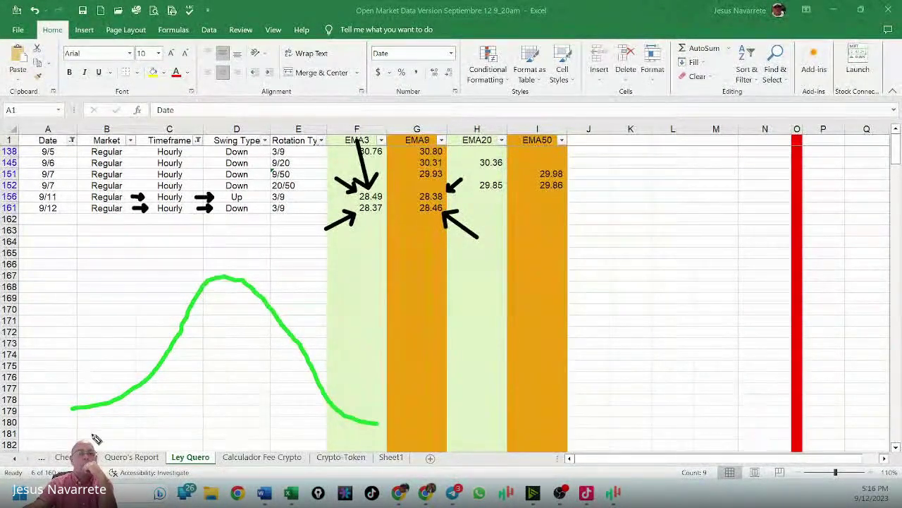
{"action": "mouse_move", "coordinate": [119, 433]}
{"action": "left_mouse_down"}
{"action": "mouse_move", "coordinate": [175, 395]}
{"action": "mouse_move", "coordinate": [260, 268]}
{"action": "mouse_move", "coordinate": [407, 412]}
{"action": "mouse_move", "coordinate": [457, 423]}
{"action": "left_mouse_up"}
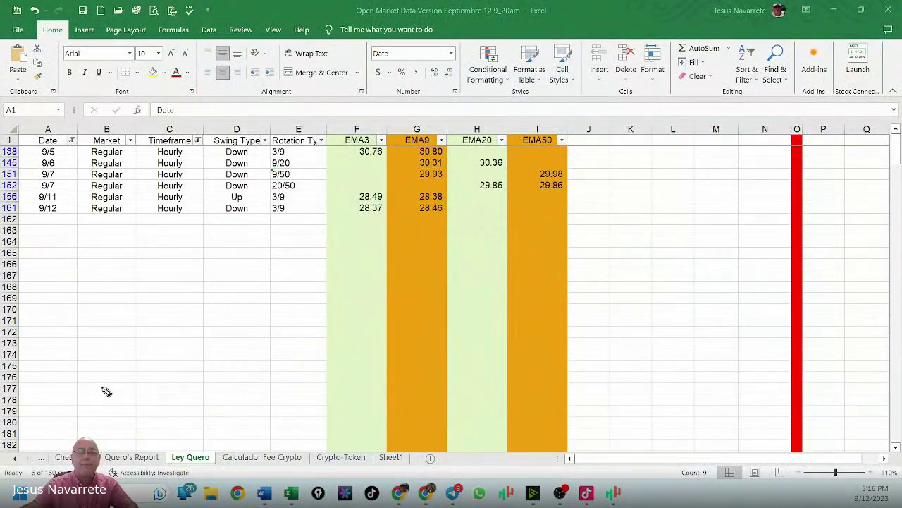
{"action": "mouse_move", "coordinate": [70, 369]}
{"action": "left_mouse_down"}
{"action": "mouse_move", "coordinate": [85, 392]}
{"action": "mouse_move", "coordinate": [288, 306]}
{"action": "mouse_move", "coordinate": [308, 284]}
{"action": "mouse_move", "coordinate": [477, 423]}
{"action": "mouse_move", "coordinate": [545, 433]}
{"action": "mouse_move", "coordinate": [613, 388]}
{"action": "left_mouse_up"}
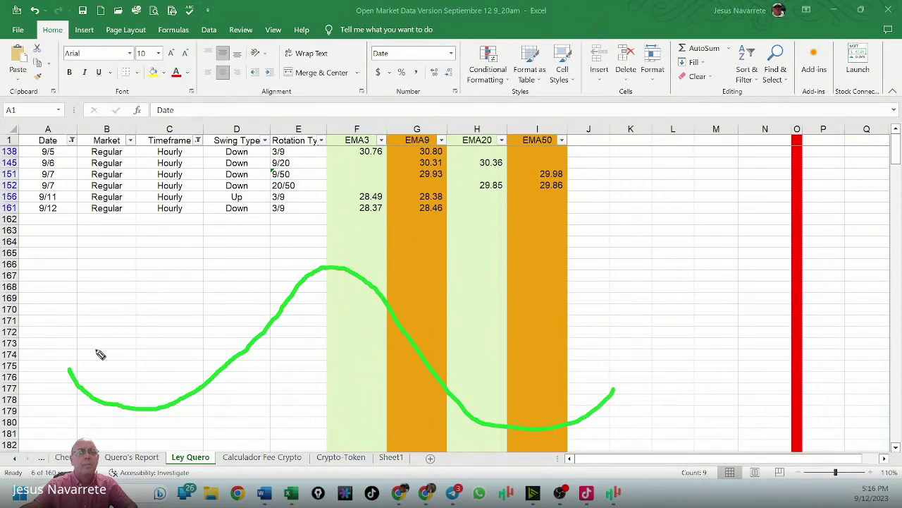
{"action": "mouse_move", "coordinate": [94, 348]}
{"action": "left_mouse_down"}
{"action": "mouse_move", "coordinate": [161, 383]}
{"action": "mouse_move", "coordinate": [216, 394]}
{"action": "mouse_move", "coordinate": [271, 372]}
{"action": "mouse_move", "coordinate": [283, 332]}
{"action": "left_mouse_up"}
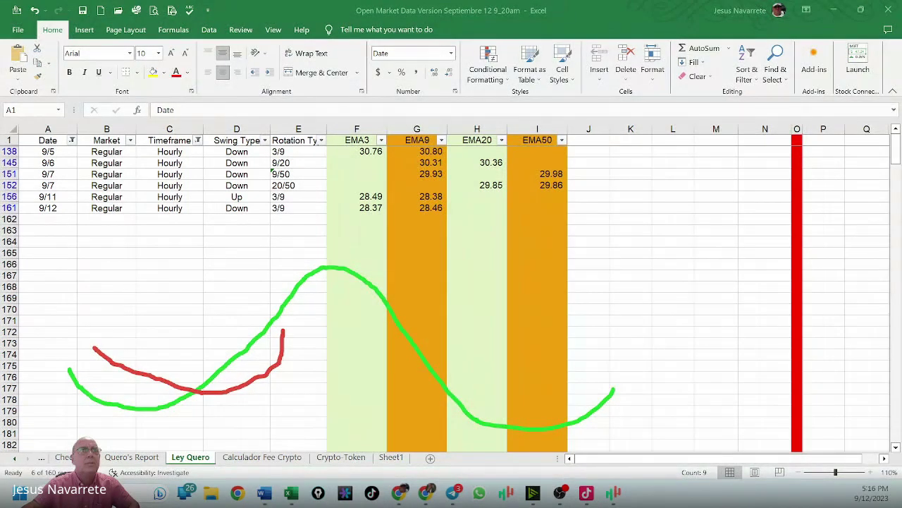
{"action": "left_click", "coordinate": [91, 358]}
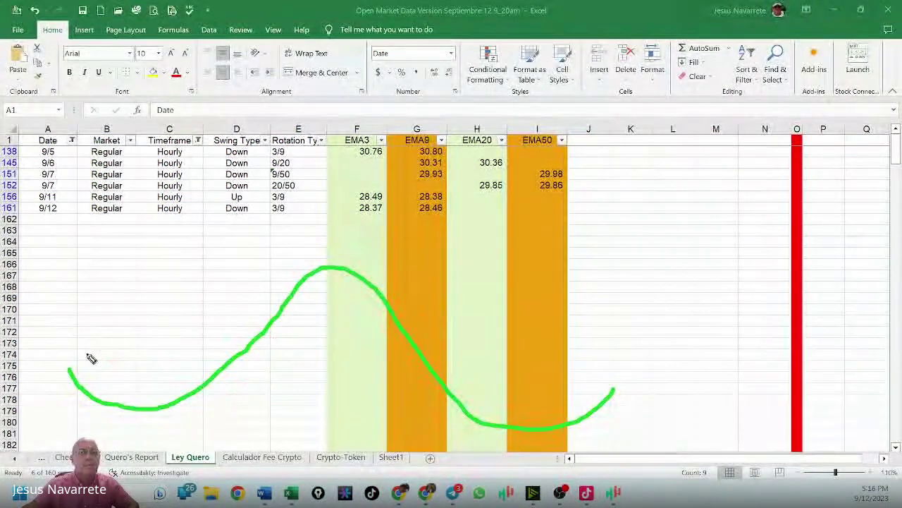
{"action": "mouse_move", "coordinate": [86, 353]}
{"action": "left_mouse_down"}
{"action": "mouse_move", "coordinate": [171, 389]}
{"action": "mouse_move", "coordinate": [242, 381]}
{"action": "mouse_move", "coordinate": [380, 268]}
{"action": "mouse_move", "coordinate": [416, 285]}
{"action": "mouse_move", "coordinate": [475, 367]}
{"action": "mouse_move", "coordinate": [554, 407]}
{"action": "mouse_move", "coordinate": [572, 416]}
{"action": "mouse_move", "coordinate": [654, 405]}
{"action": "left_mouse_up"}
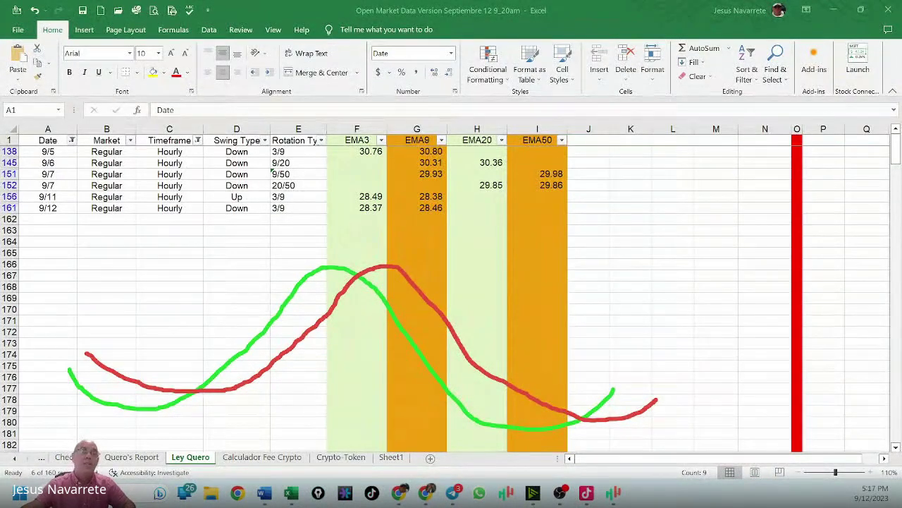
{"action": "key", "text": "Escape"}
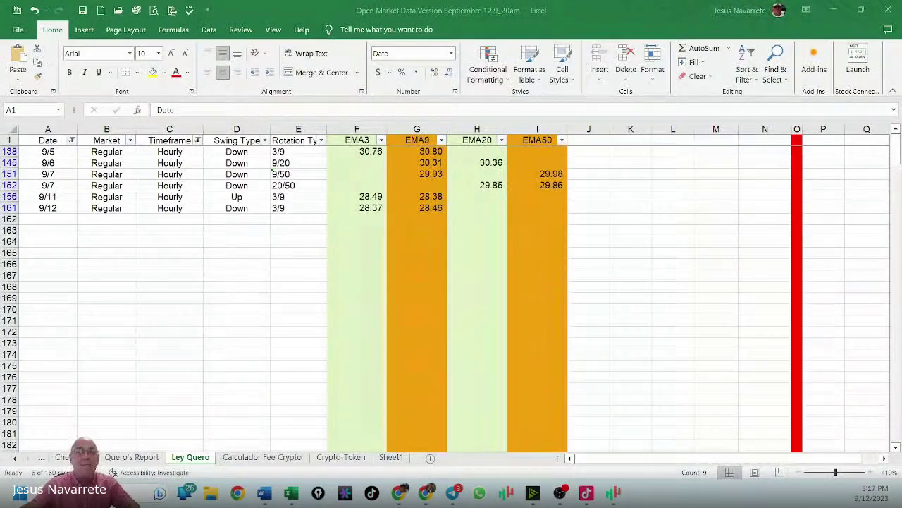
- Mark the EMA3 and EMA9 values of the 9/11 Up and 9/12 Down records with red arrows, and clear the arrows
{"action": "left_click_drag", "start_coordinate": [329, 198], "coordinate": [350, 199]}
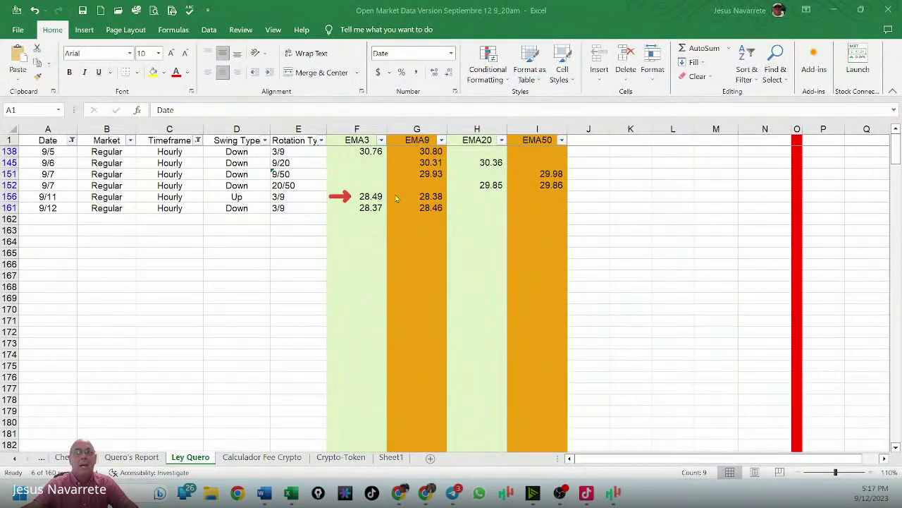
{"action": "left_click_drag", "start_coordinate": [409, 200], "coordinate": [411, 199]}
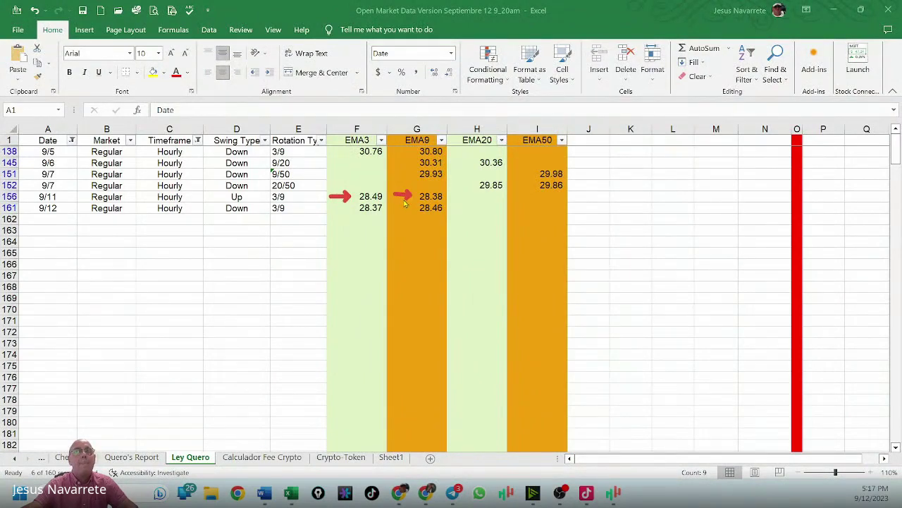
{"action": "left_click_drag", "start_coordinate": [327, 209], "coordinate": [354, 217]}
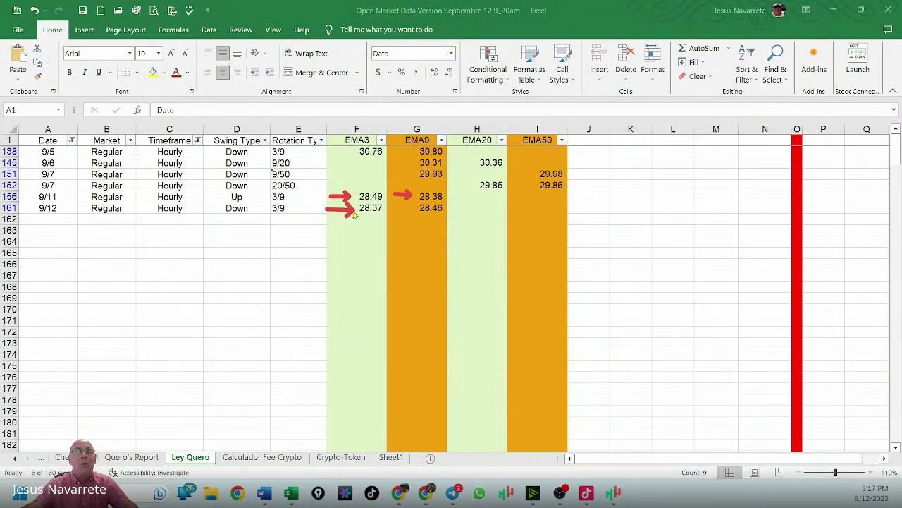
{"action": "left_click_drag", "start_coordinate": [374, 168], "coordinate": [377, 188]}
{"action": "left_click_drag", "start_coordinate": [371, 179], "coordinate": [382, 178]}
{"action": "left_click_drag", "start_coordinate": [478, 230], "coordinate": [448, 213]}
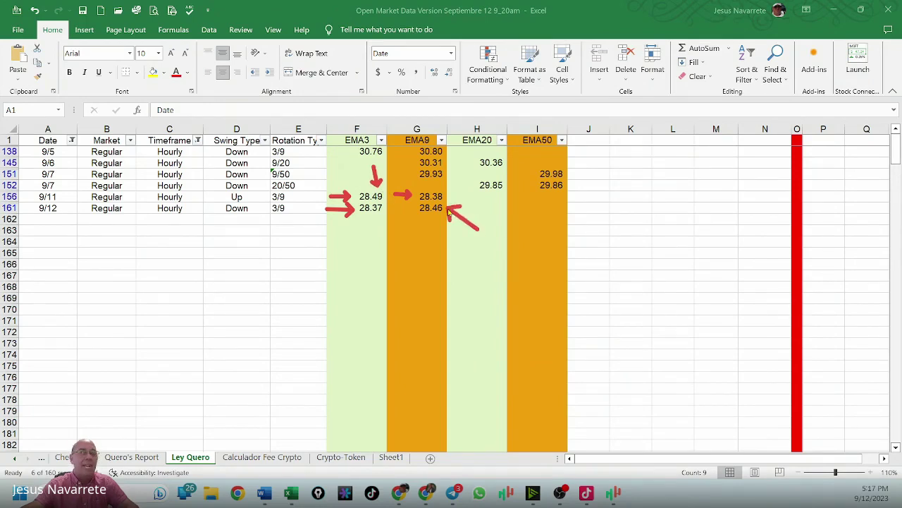
{"action": "left_click_drag", "start_coordinate": [381, 236], "coordinate": [378, 220]}
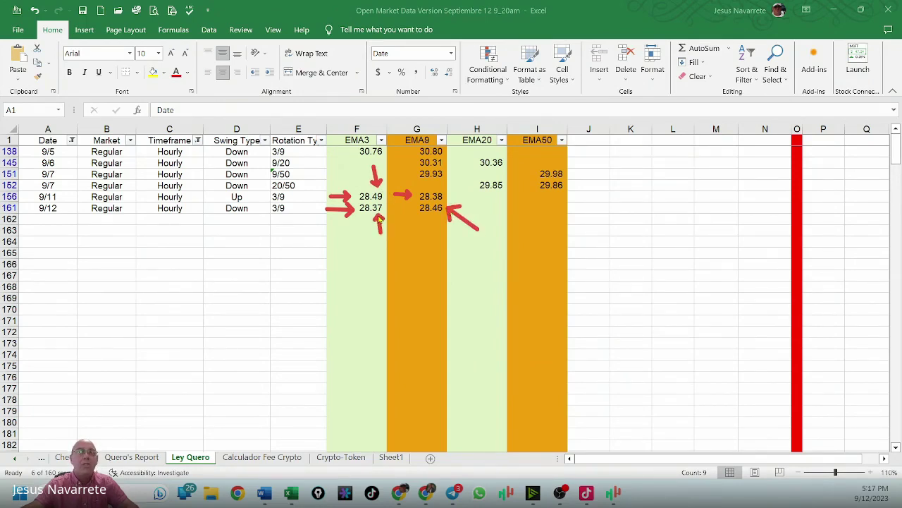
{"action": "mouse_move", "coordinate": [460, 175]}
{"action": "left_mouse_down"}
{"action": "mouse_move", "coordinate": [442, 192]}
{"action": "mouse_move", "coordinate": [452, 195]}
{"action": "left_mouse_up"}
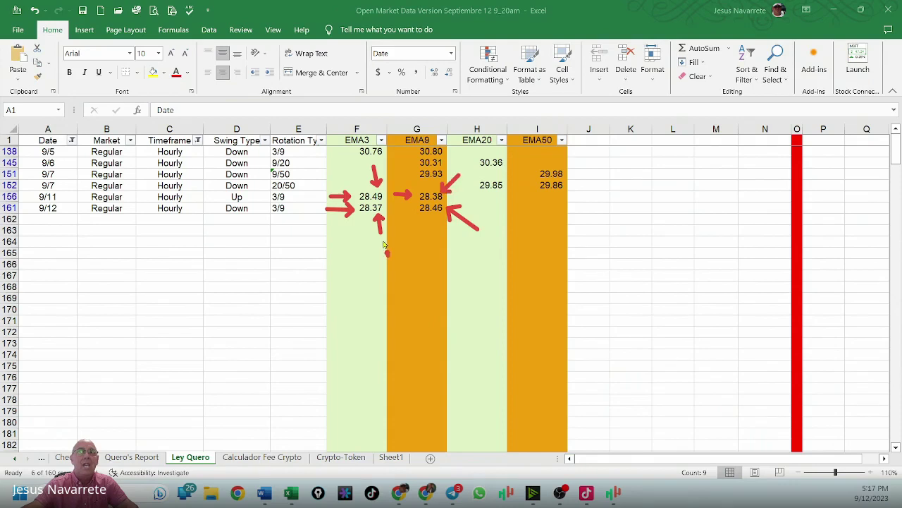
{"action": "mouse_move", "coordinate": [387, 256]}
{"action": "left_mouse_down"}
{"action": "mouse_move", "coordinate": [380, 214]}
{"action": "mouse_move", "coordinate": [391, 221]}
{"action": "left_mouse_up"}
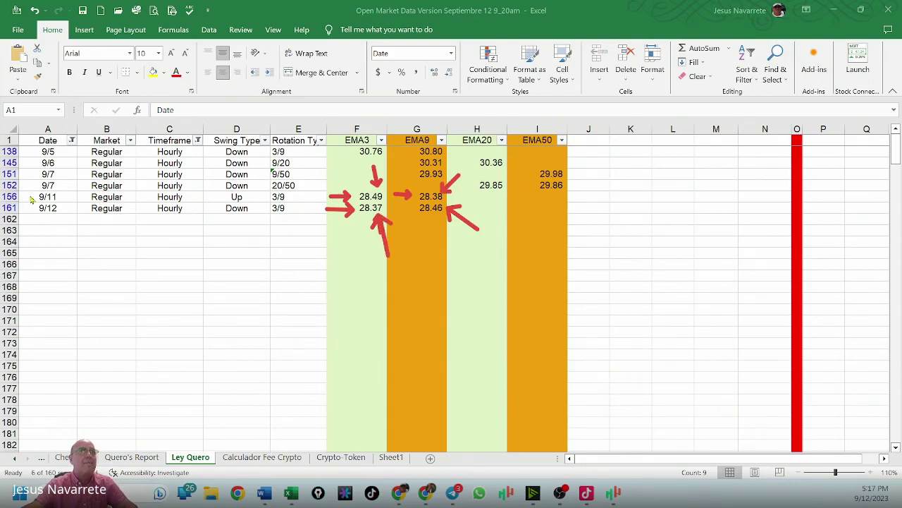
{"action": "key", "text": "Escape"}
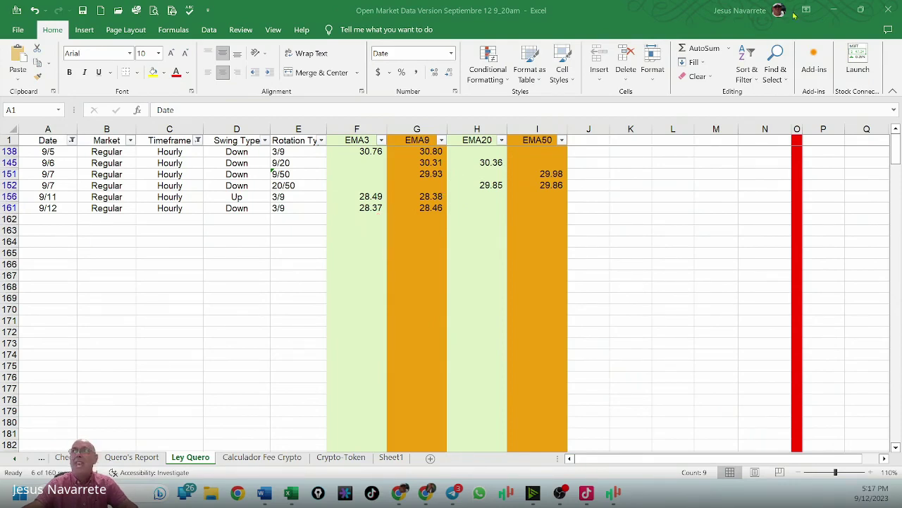
- Minimize the workbook, dismiss the chart's context menu in TC2000 and zoom out the hourly AA chart to show both September 11 and 12
{"action": "left_click", "coordinate": [836, 10]}
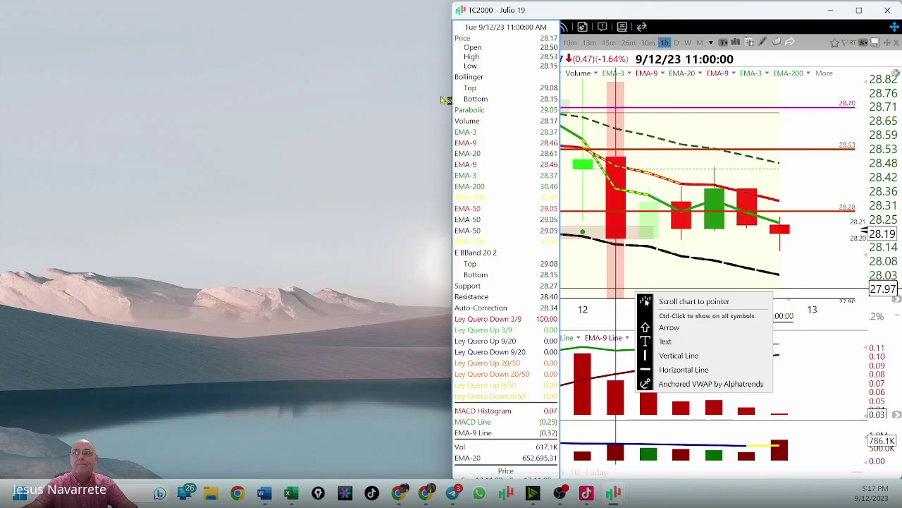
{"action": "left_click", "coordinate": [707, 131]}
{"action": "scroll", "coordinate": [708, 212], "scroll_direction": "down", "scroll_amount": 5}
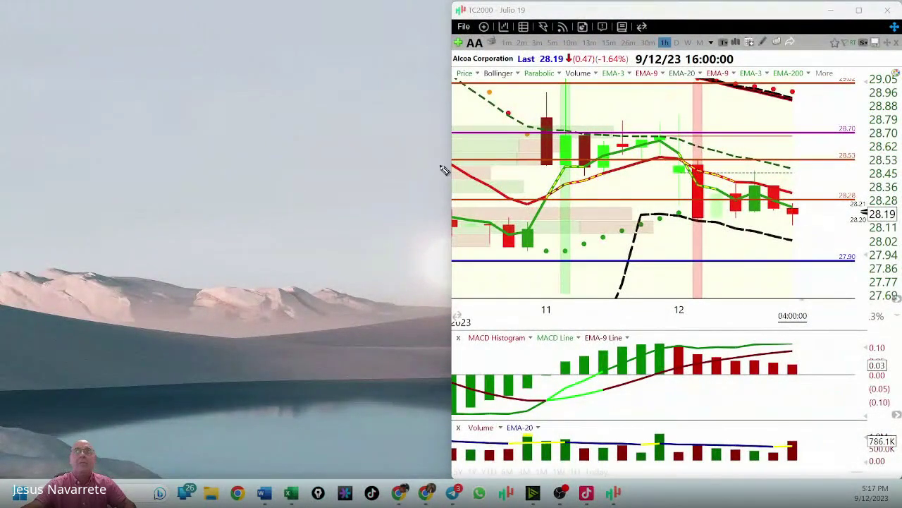
- Trace the AA swing from the 9/11 rise to the 9/12 drop with freehand arcs, and undo the strokes
{"action": "mouse_move", "coordinate": [570, 180]}
{"action": "left_mouse_down"}
{"action": "mouse_move", "coordinate": [610, 110]}
{"action": "mouse_move", "coordinate": [641, 97]}
{"action": "mouse_move", "coordinate": [691, 151]}
{"action": "mouse_move", "coordinate": [711, 199]}
{"action": "left_mouse_up"}
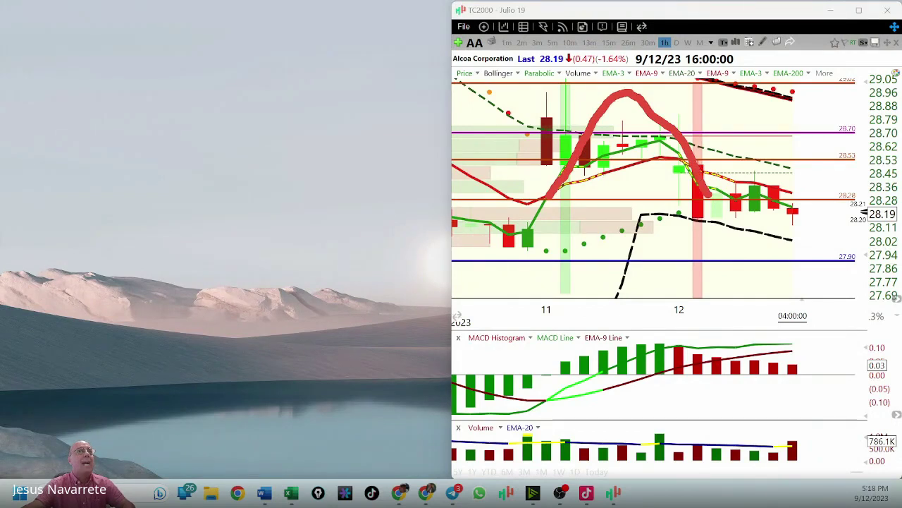
{"action": "key", "text": "ctrl+z"}
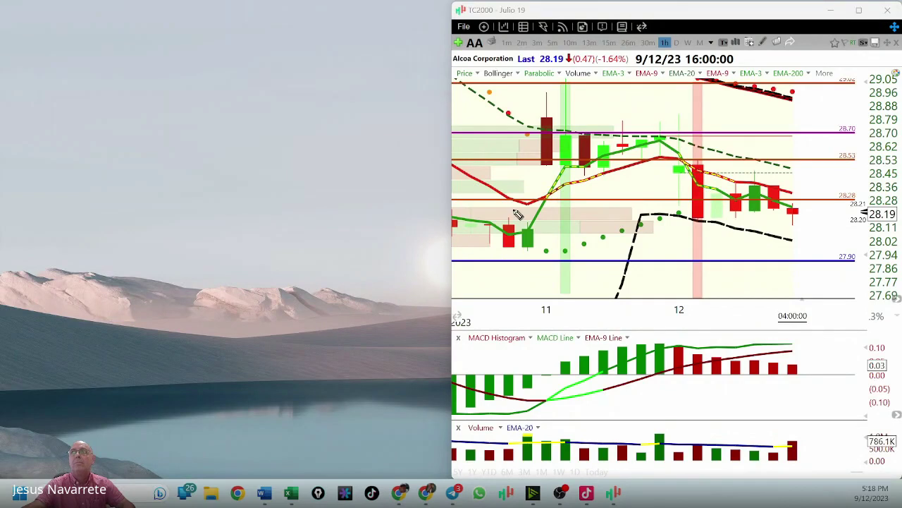
{"action": "mouse_move", "coordinate": [517, 211]}
{"action": "left_mouse_down"}
{"action": "mouse_move", "coordinate": [553, 120]}
{"action": "mouse_move", "coordinate": [631, 62]}
{"action": "mouse_move", "coordinate": [682, 96]}
{"action": "mouse_move", "coordinate": [767, 204]}
{"action": "left_mouse_up"}
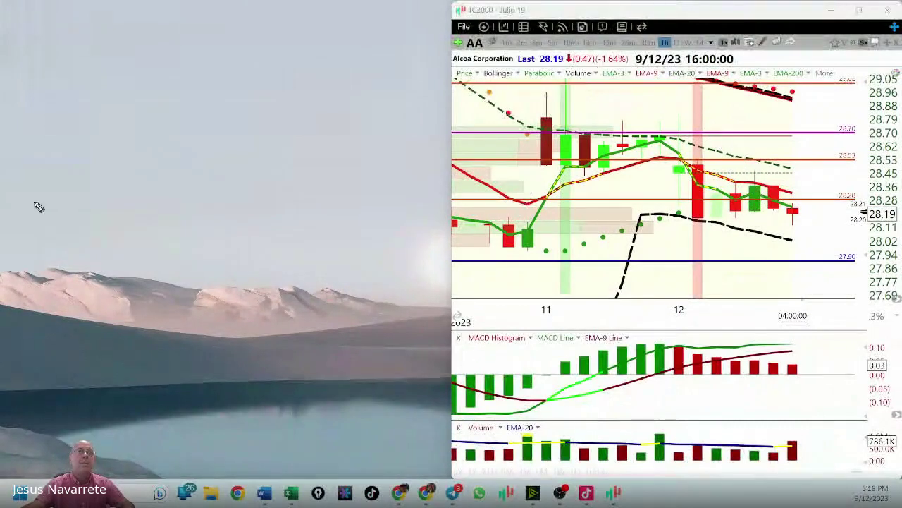
{"action": "mouse_move", "coordinate": [521, 206]}
{"action": "left_mouse_down"}
{"action": "mouse_move", "coordinate": [597, 93]}
{"action": "mouse_move", "coordinate": [635, 95]}
{"action": "mouse_move", "coordinate": [730, 204]}
{"action": "left_mouse_up"}
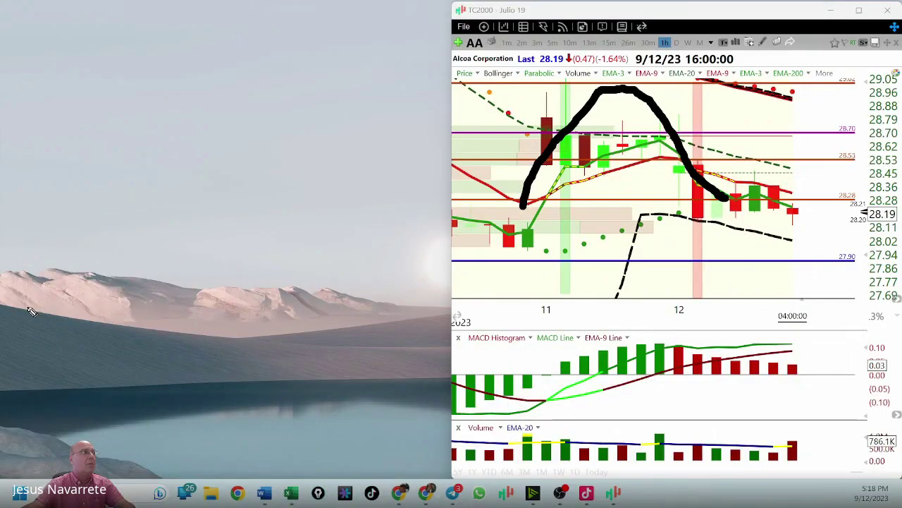
{"action": "key", "text": "ctrl+z"}
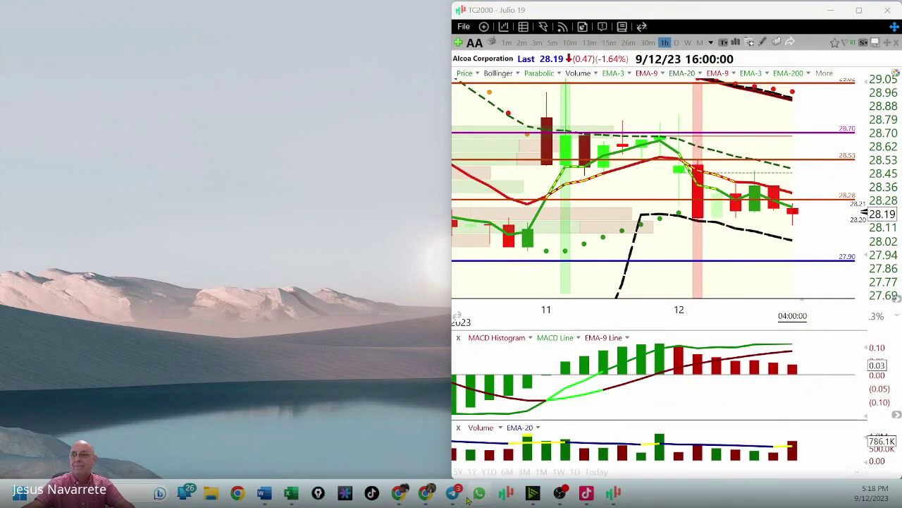
- Switch back to the Open Market Data workbook, clear the Ley Quero filters and place the window beside the AA chart
{"action": "mouse_move", "coordinate": [291, 492]}
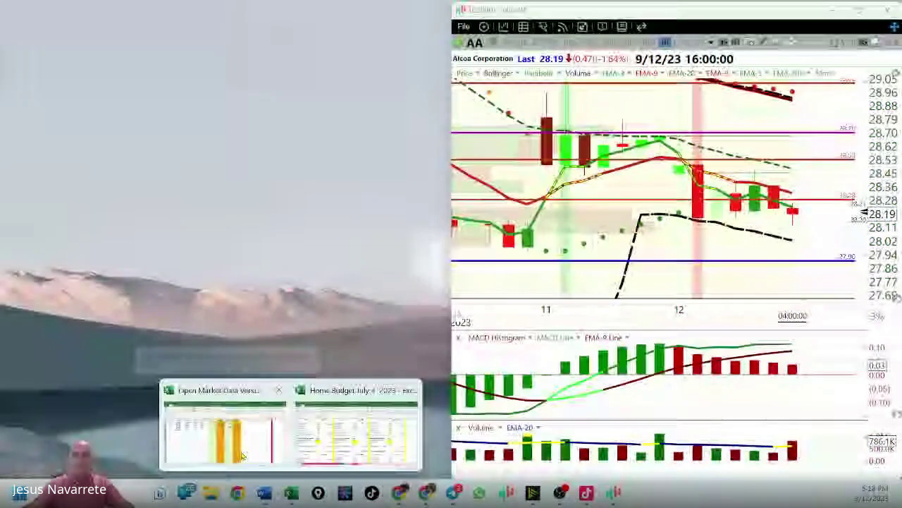
{"action": "left_click", "coordinate": [241, 456]}
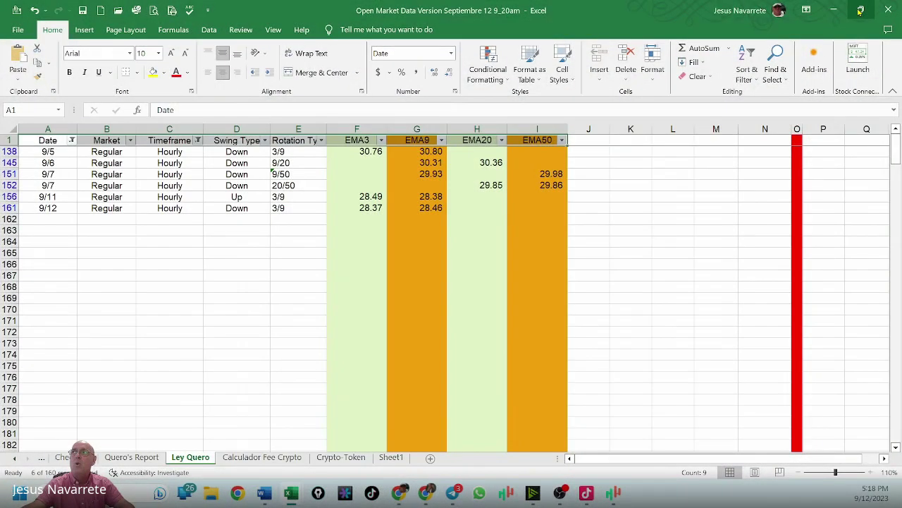
{"action": "key", "text": "super+Left"}
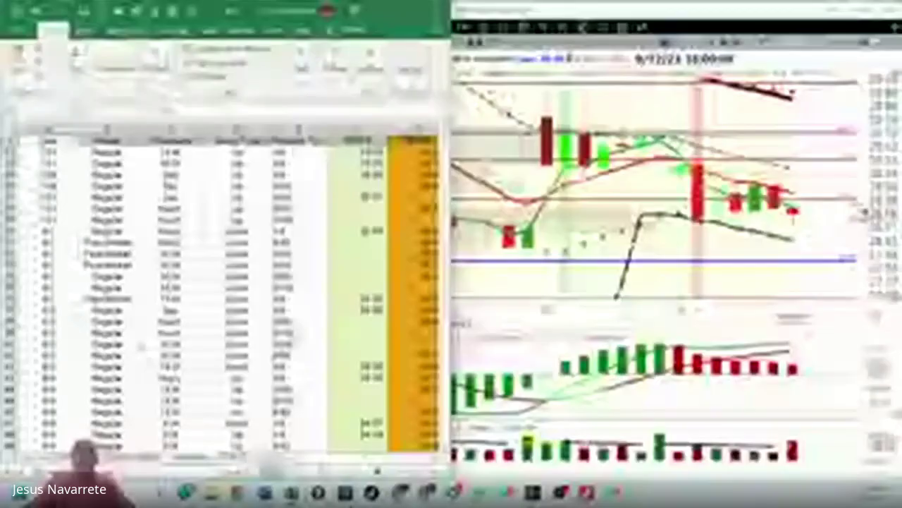
{"action": "scroll", "coordinate": [141, 327], "scroll_direction": "down", "scroll_amount": 15}
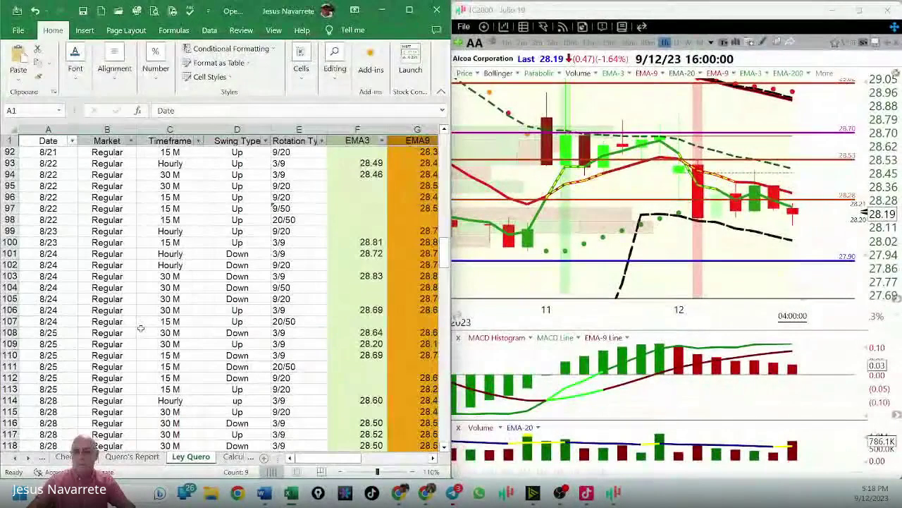
{"action": "scroll", "coordinate": [140, 326], "scroll_direction": "up", "scroll_amount": 20}
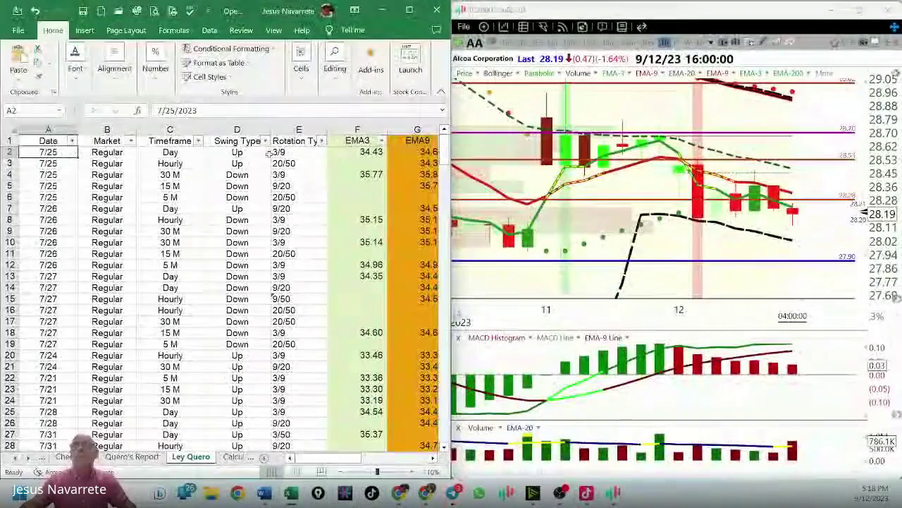
{"action": "left_click_drag", "start_coordinate": [444, 154], "coordinate": [399, 313]}
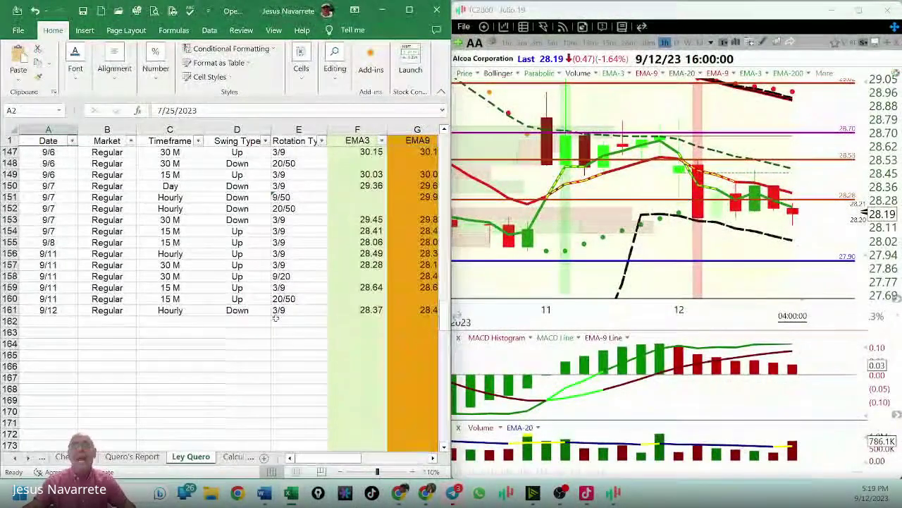
{"action": "left_click", "coordinate": [220, 318]}
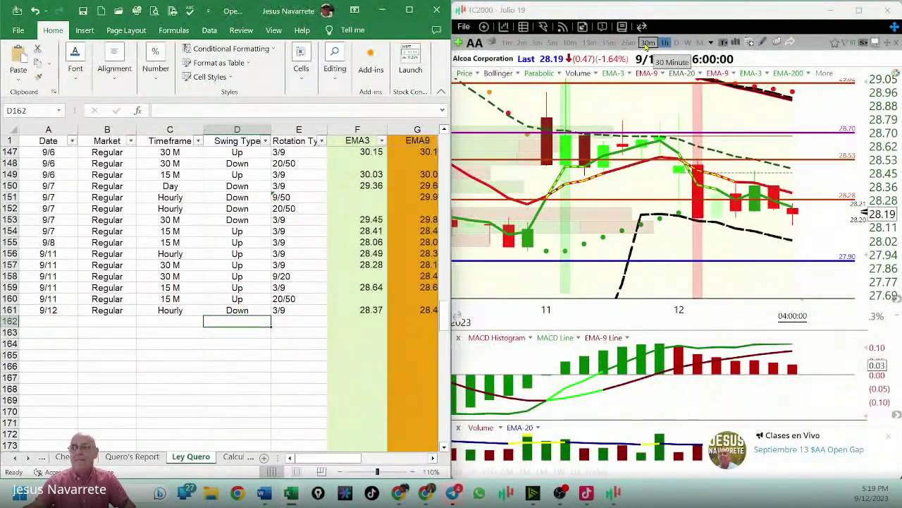
- Check the Septiembre 13 $AA Open Gap poll in Telegram's Clases en Vivo channel, and return to the EMA columns of Ley Quero
{"action": "left_click", "coordinate": [804, 444]}
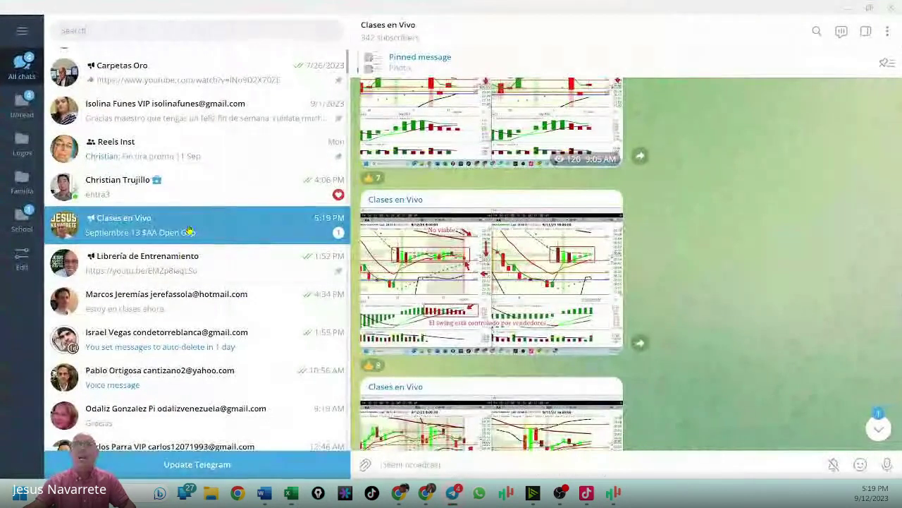
{"action": "left_click", "coordinate": [187, 232]}
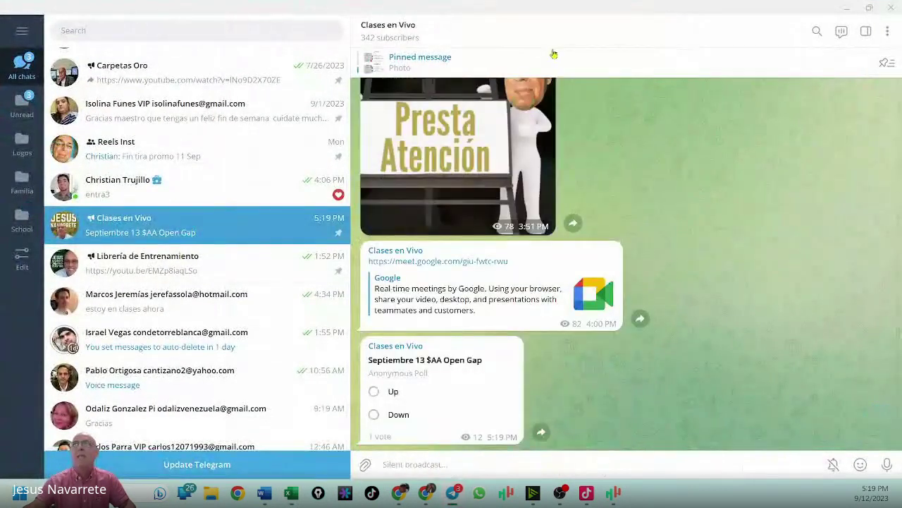
{"action": "key", "text": "alt+Tab"}
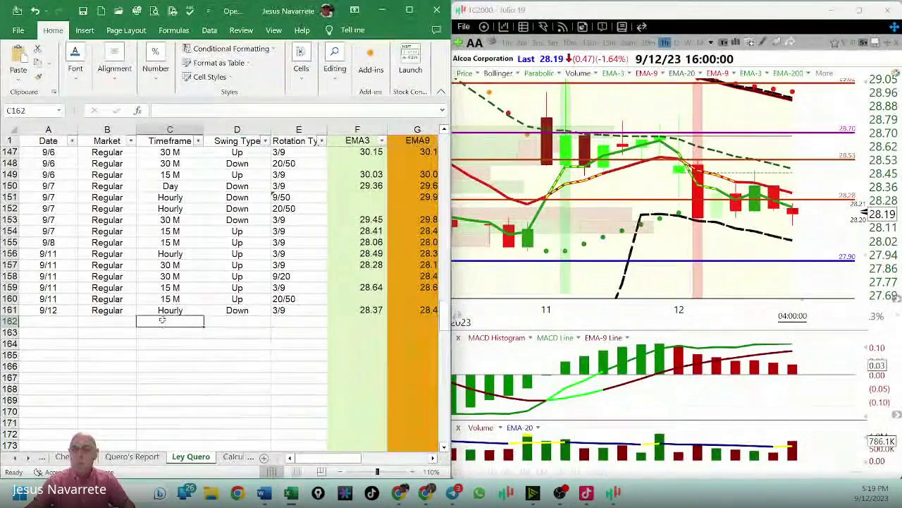
{"action": "scroll", "coordinate": [163, 320], "scroll_direction": "right", "scroll_amount": 2}
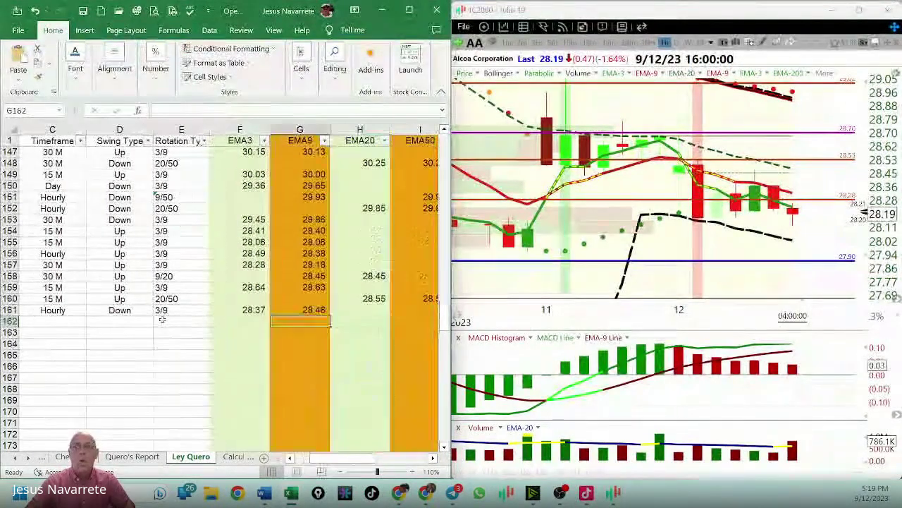
- Switch the AA chart to the 30-minute timeframe and inspect the indicator values of the 9/12 10:30 and 10:00 candles
{"action": "key", "text": "Left"}
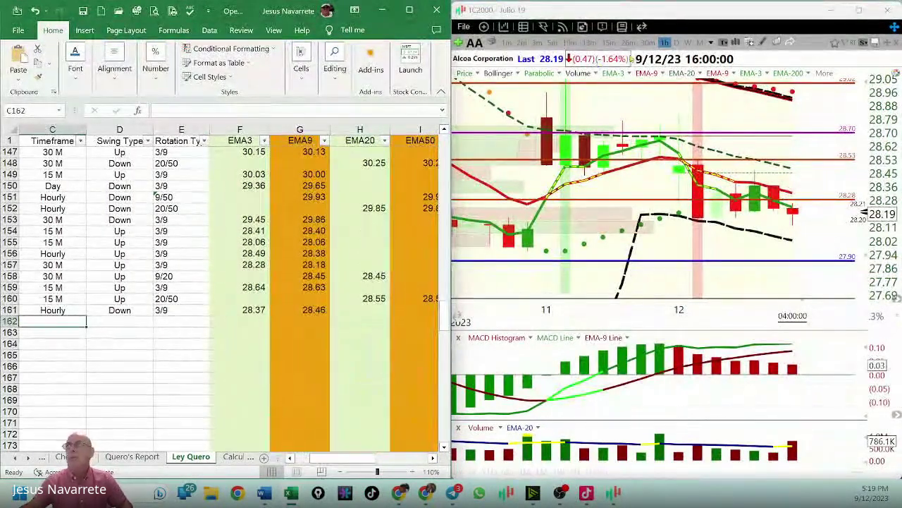
{"action": "left_click", "coordinate": [647, 43]}
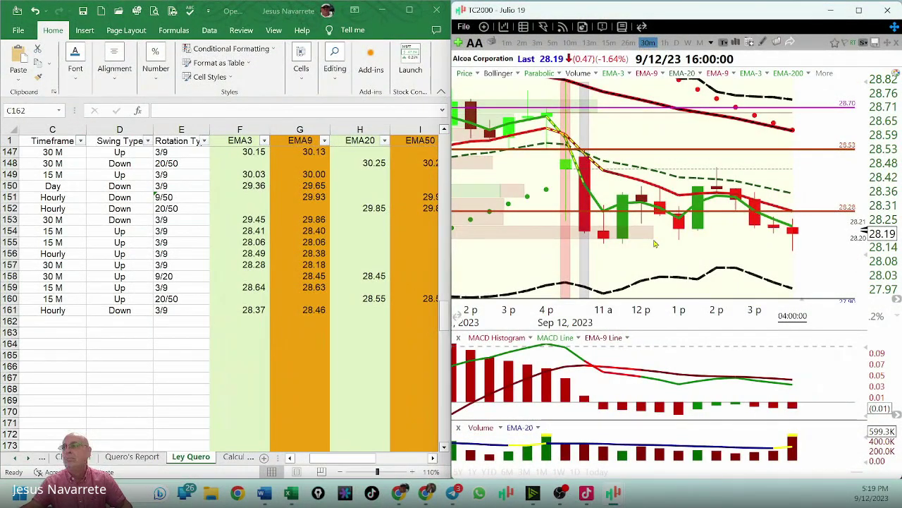
{"action": "left_click", "coordinate": [586, 279]}
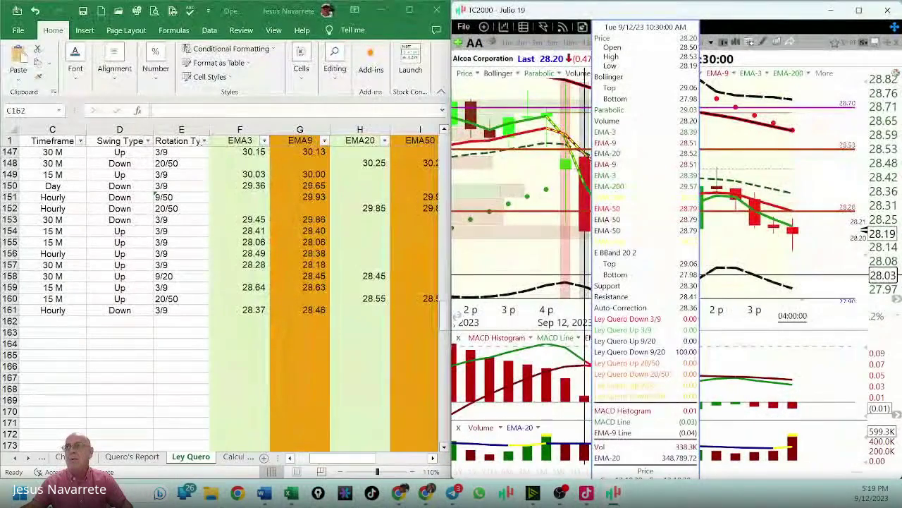
{"action": "left_click", "coordinate": [571, 274]}
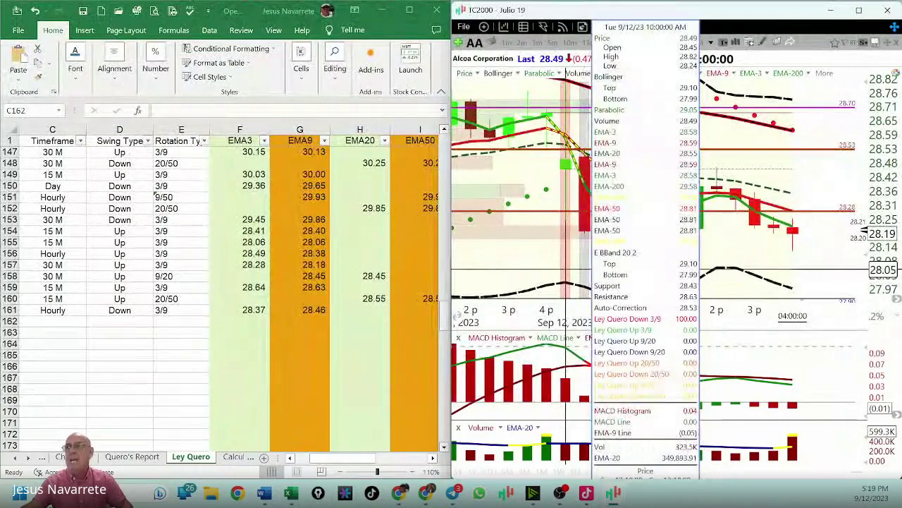
- Record the new swing in row 162 of Ley Quero with timeframe 30 M, swing type Down and rotation type 3/9
{"action": "left_click", "coordinate": [55, 326]}
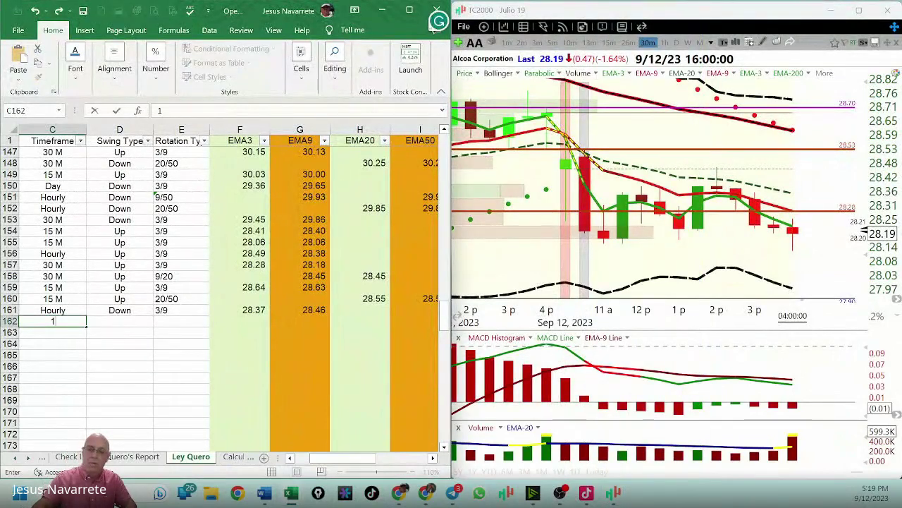
{"action": "type", "text": "30 M"}
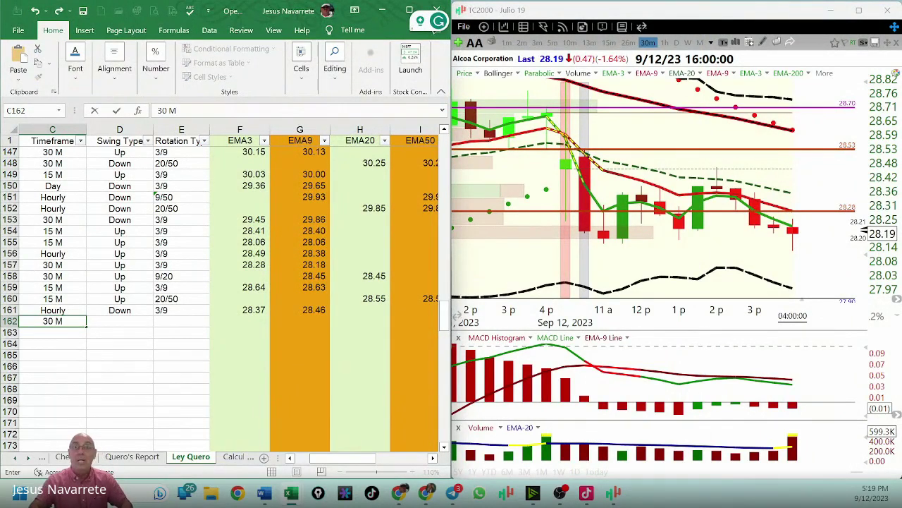
{"action": "key", "text": "Tab"}
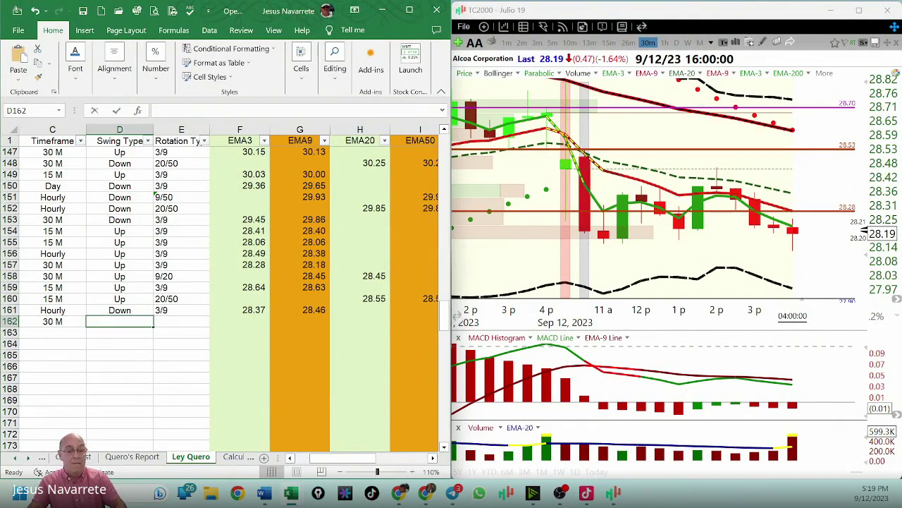
{"action": "type", "text": "Down"}
{"action": "key", "text": "Tab"}
{"action": "type", "text": "3/9"}
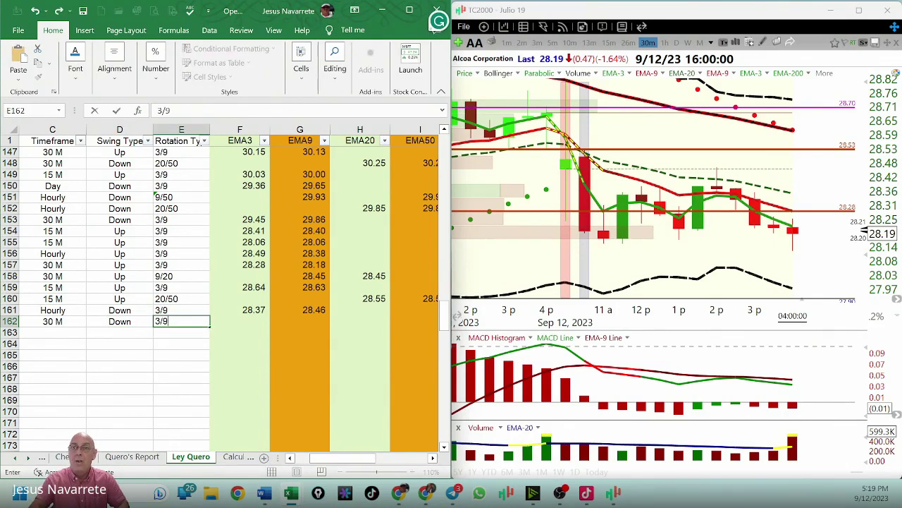
- Enter the 10:00 candle's EMA3 of 28.58 and EMA9 of 28.59 in the row 162 record
{"action": "key", "text": "Tab"}
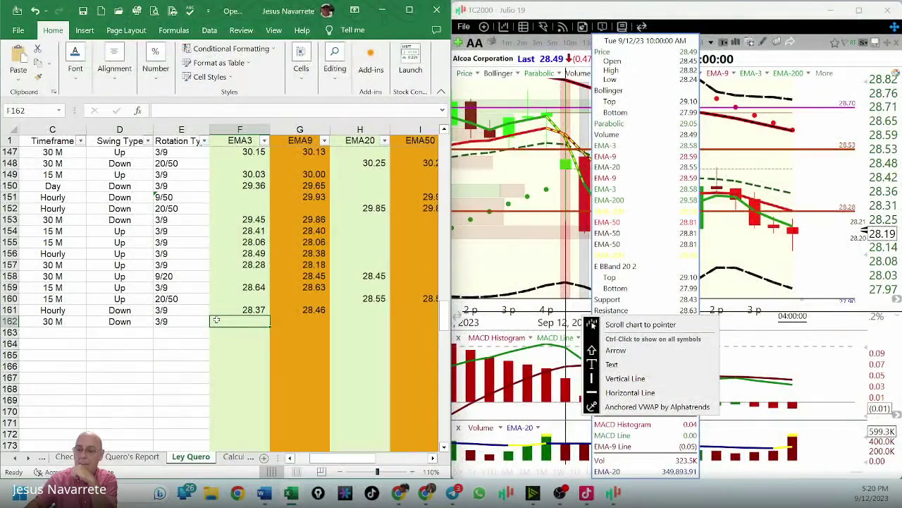
{"action": "type", "text": "28.58"}
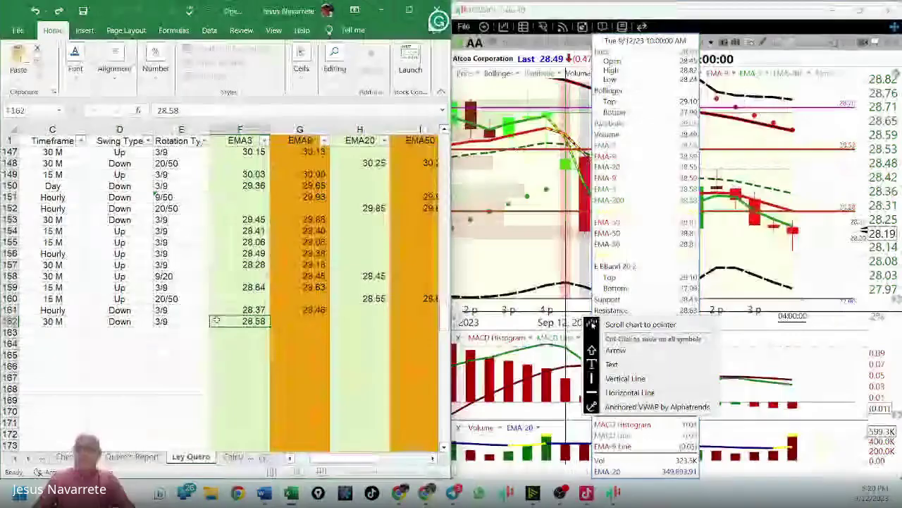
{"action": "key", "text": "Return"}
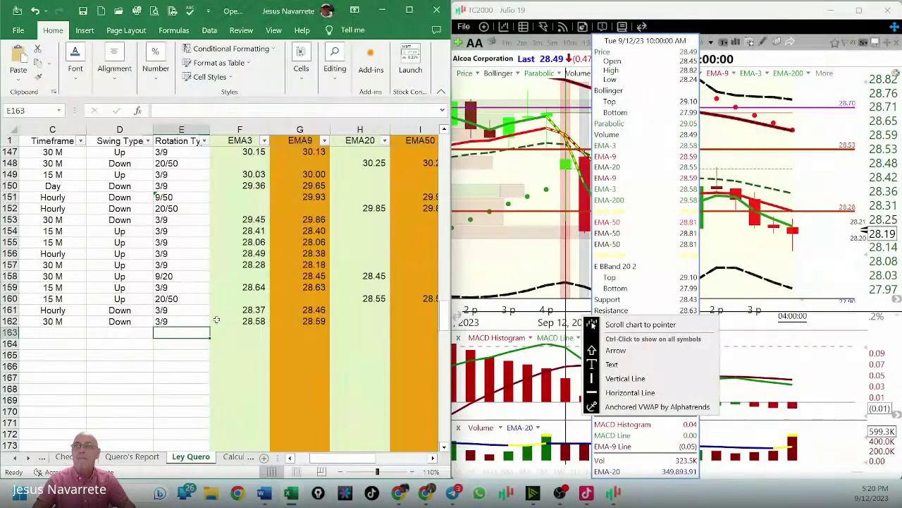